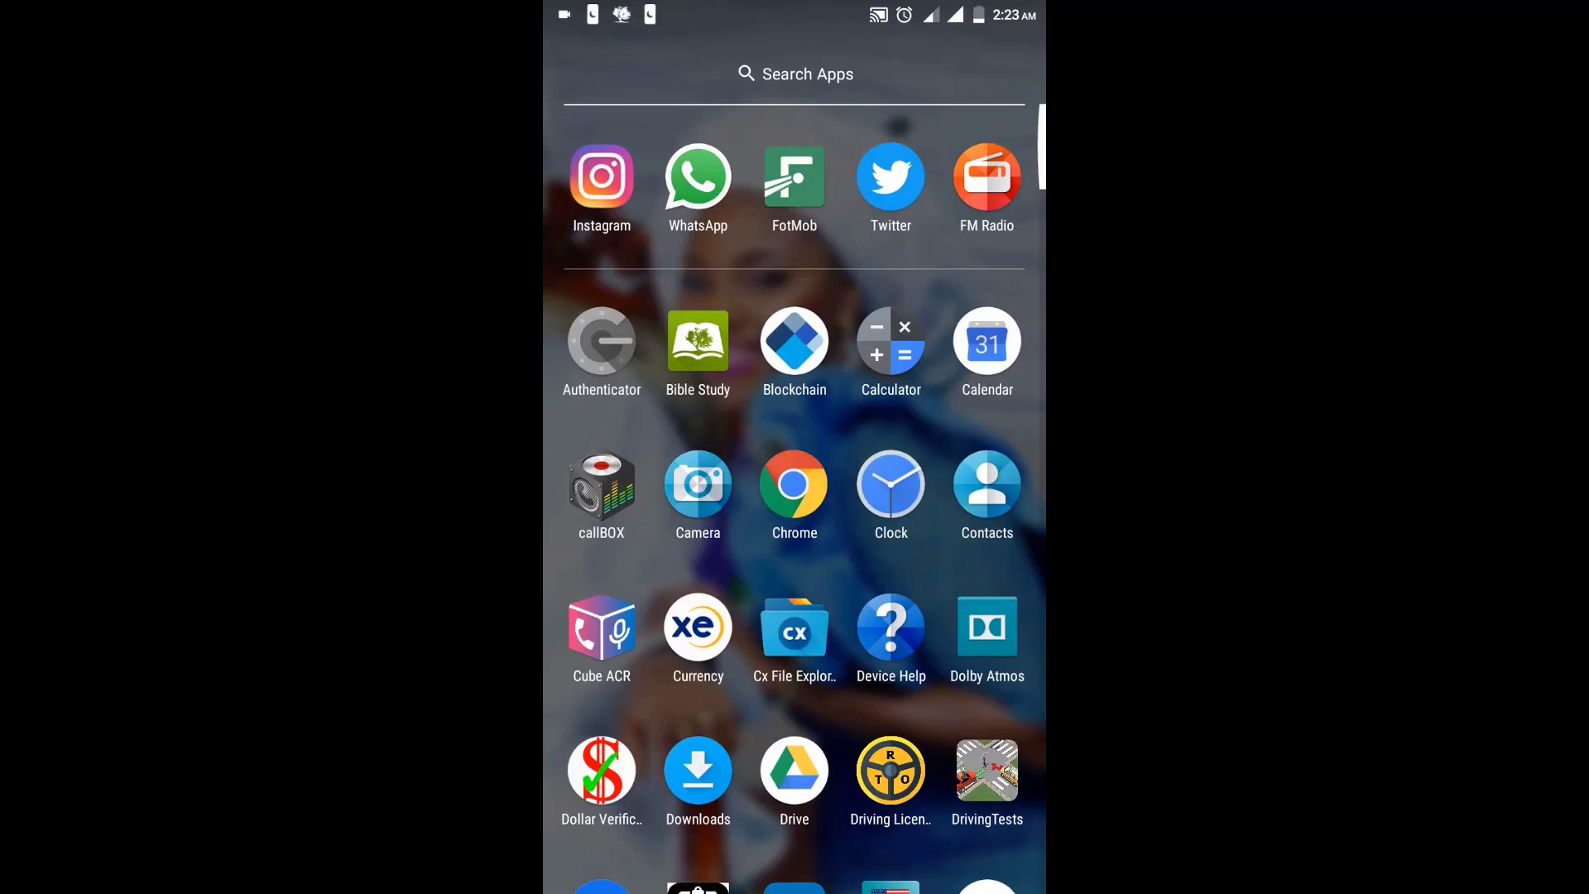
scroll(800, 646, "down", 5)
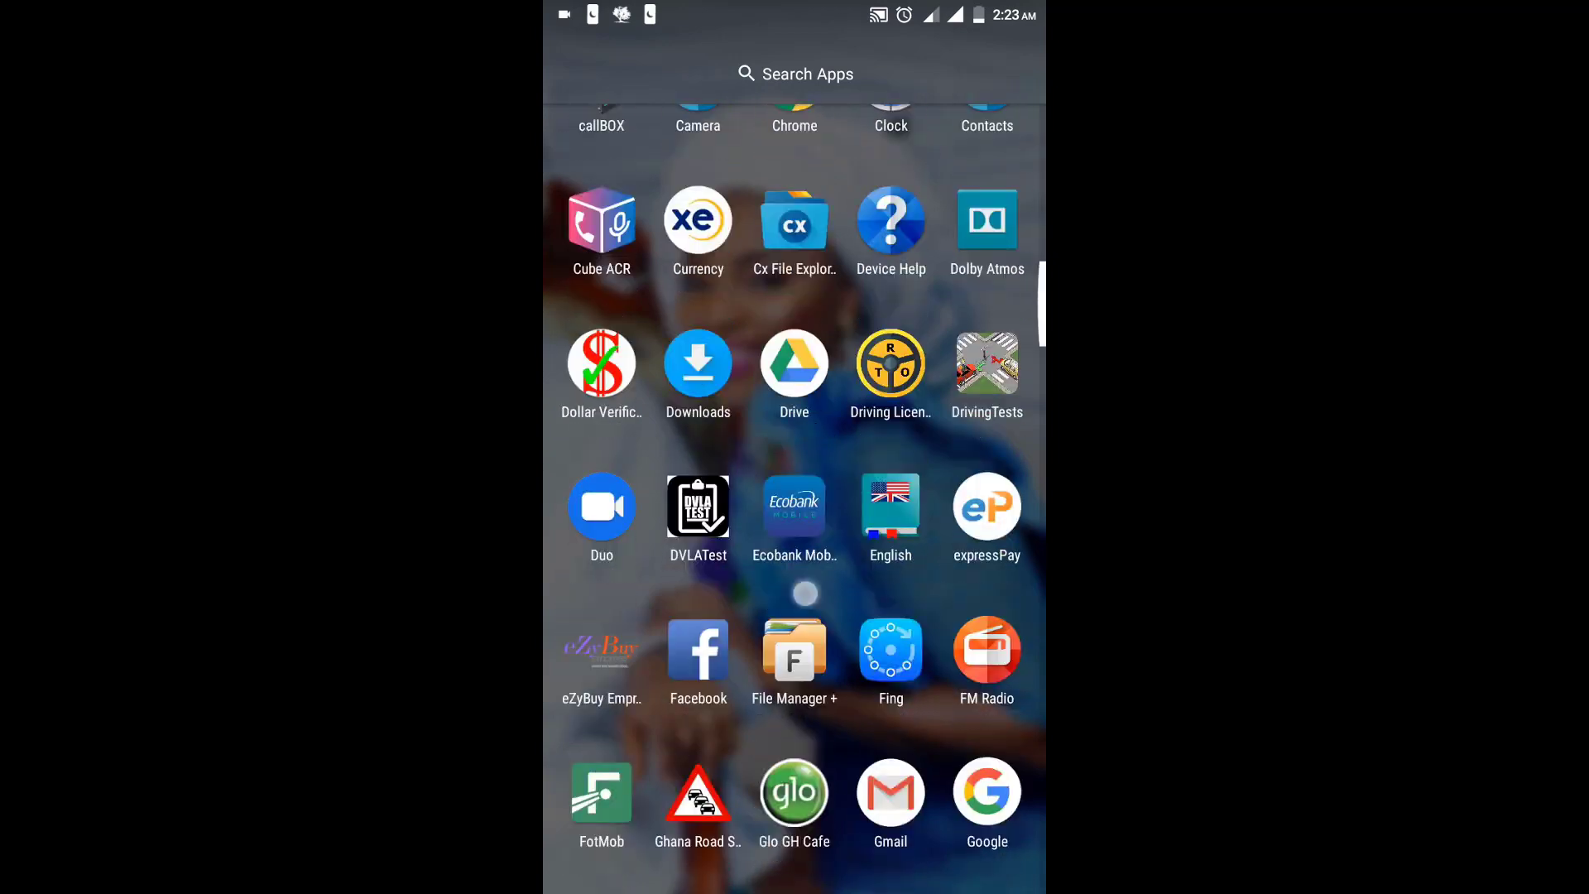
scroll(804, 594, "up", 5)
left_click_drag(805, 566, 804, 414)
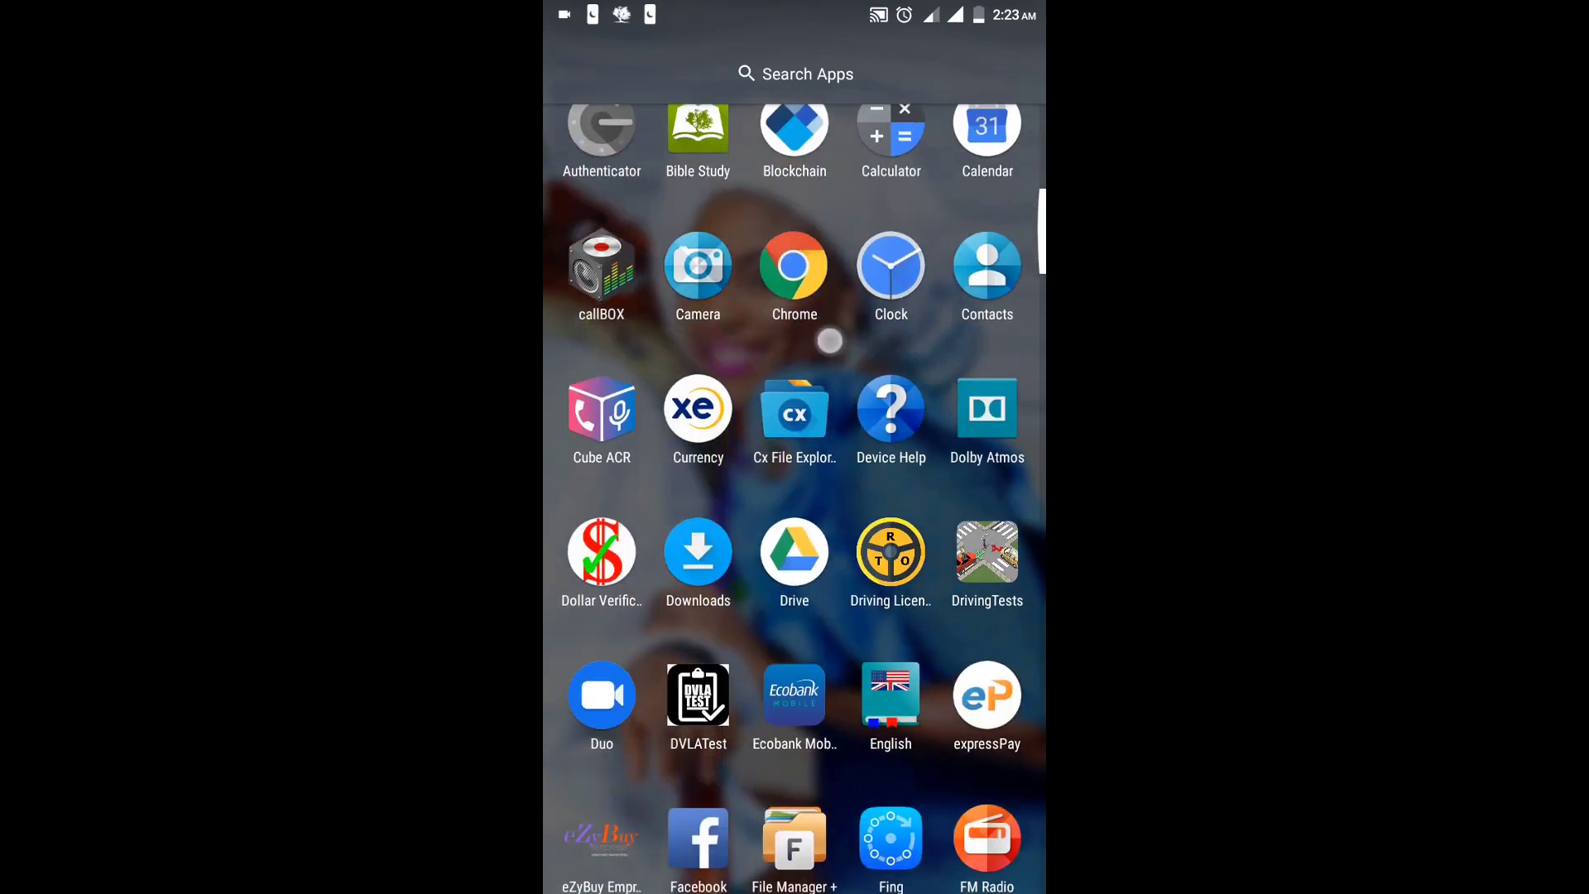
scroll(782, 340, "up", 2)
Launch Android Settings and go to More > Tethering & portable hotspot.
left_click(801, 74)
type("S")
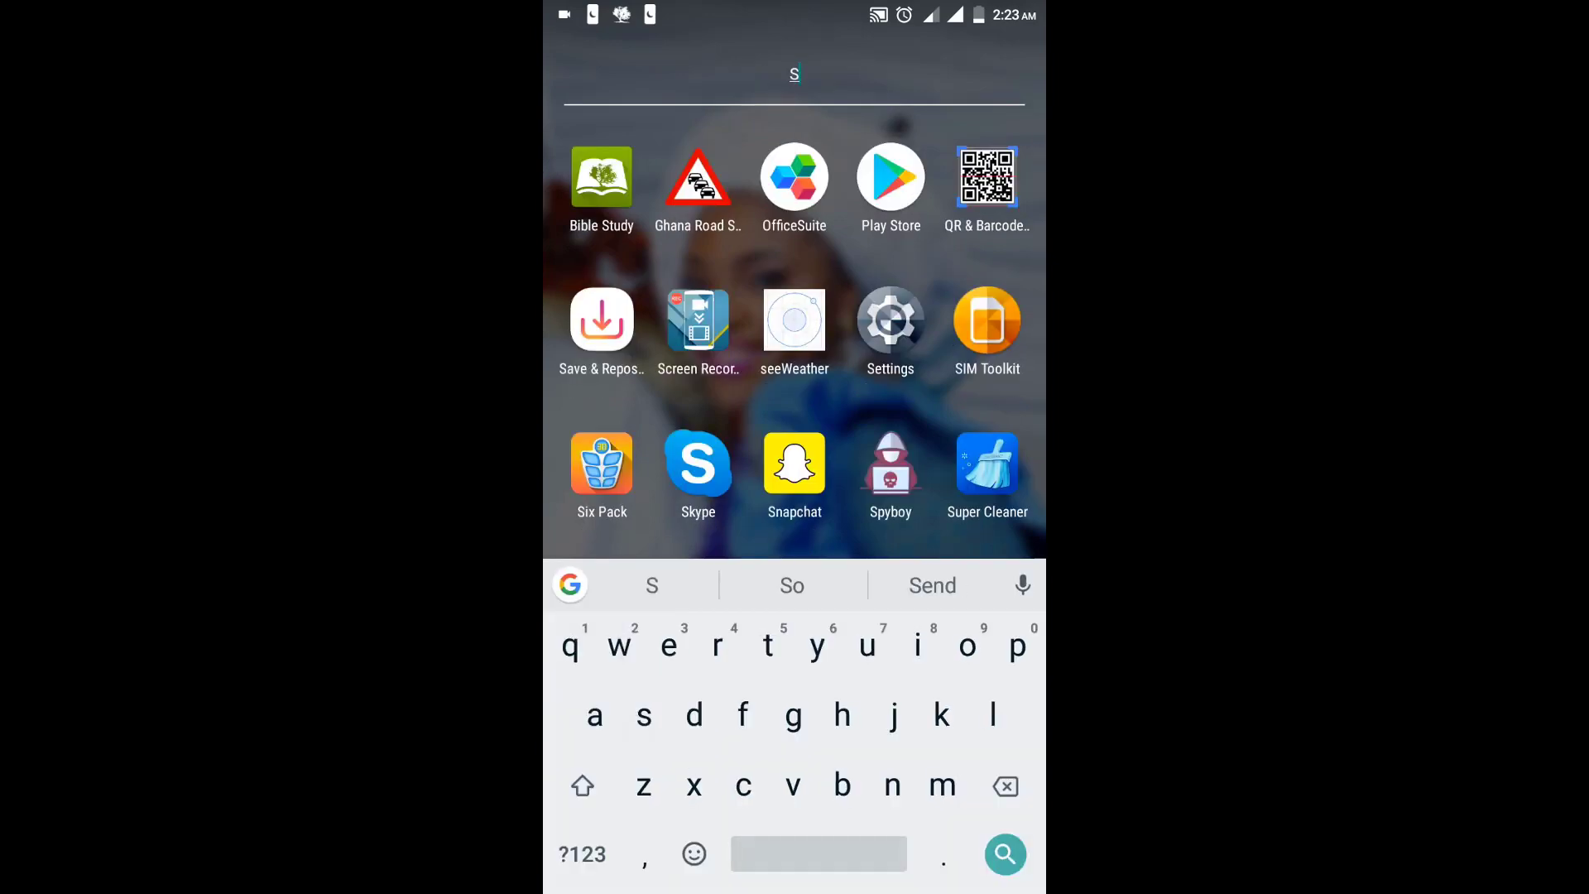
type("e")
left_click(703, 204)
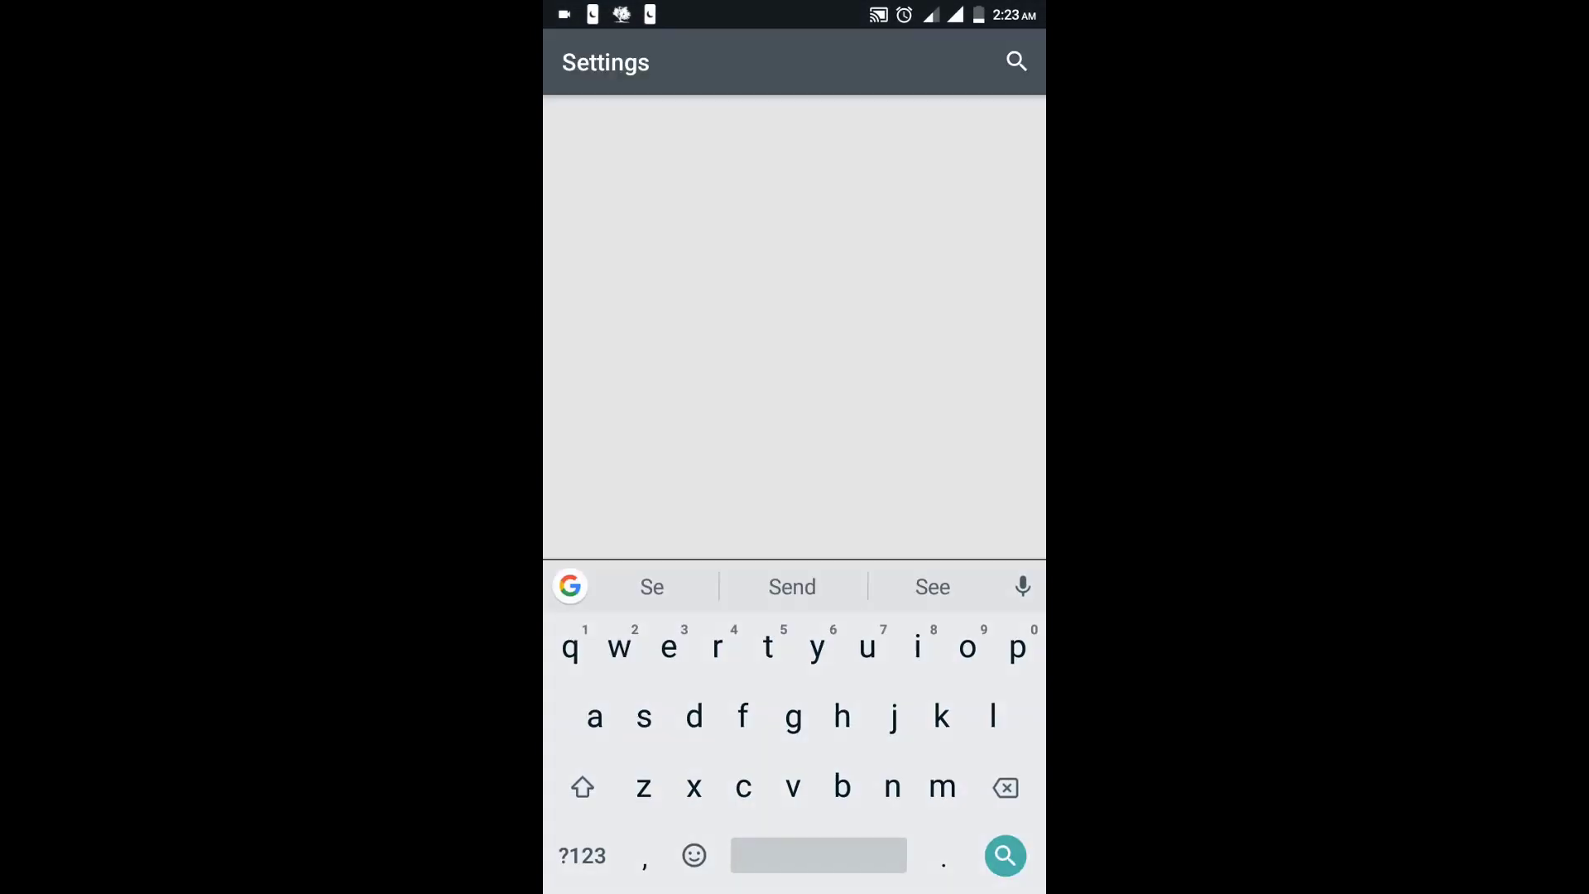
left_click_drag(818, 620, 791, 358)
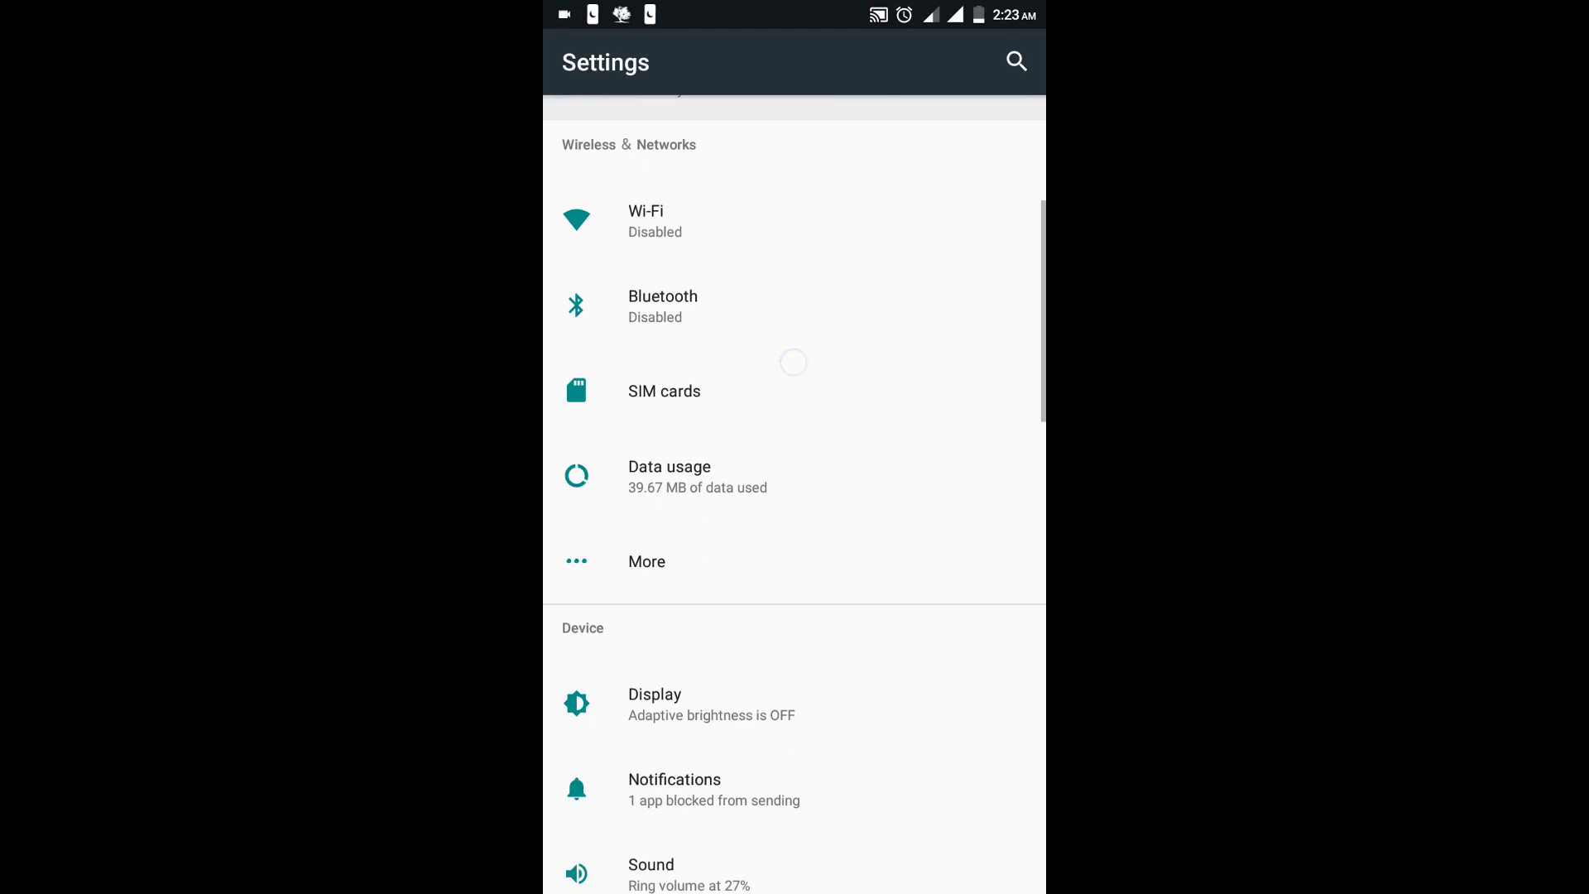
left_click(731, 555)
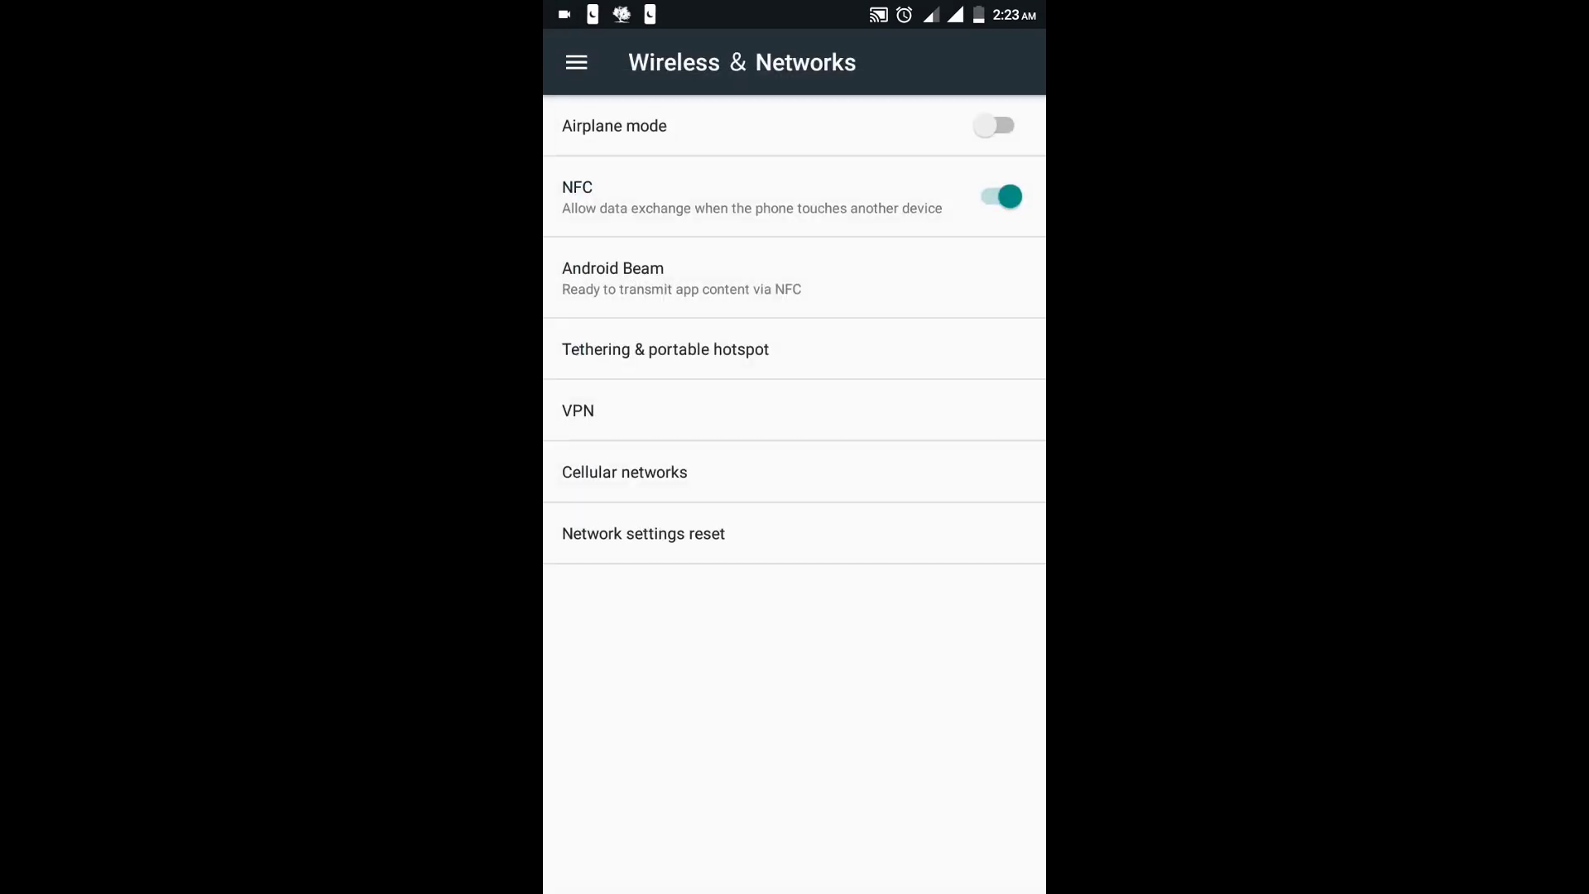
left_click_drag(782, 633, 764, 550)
left_click(826, 339)
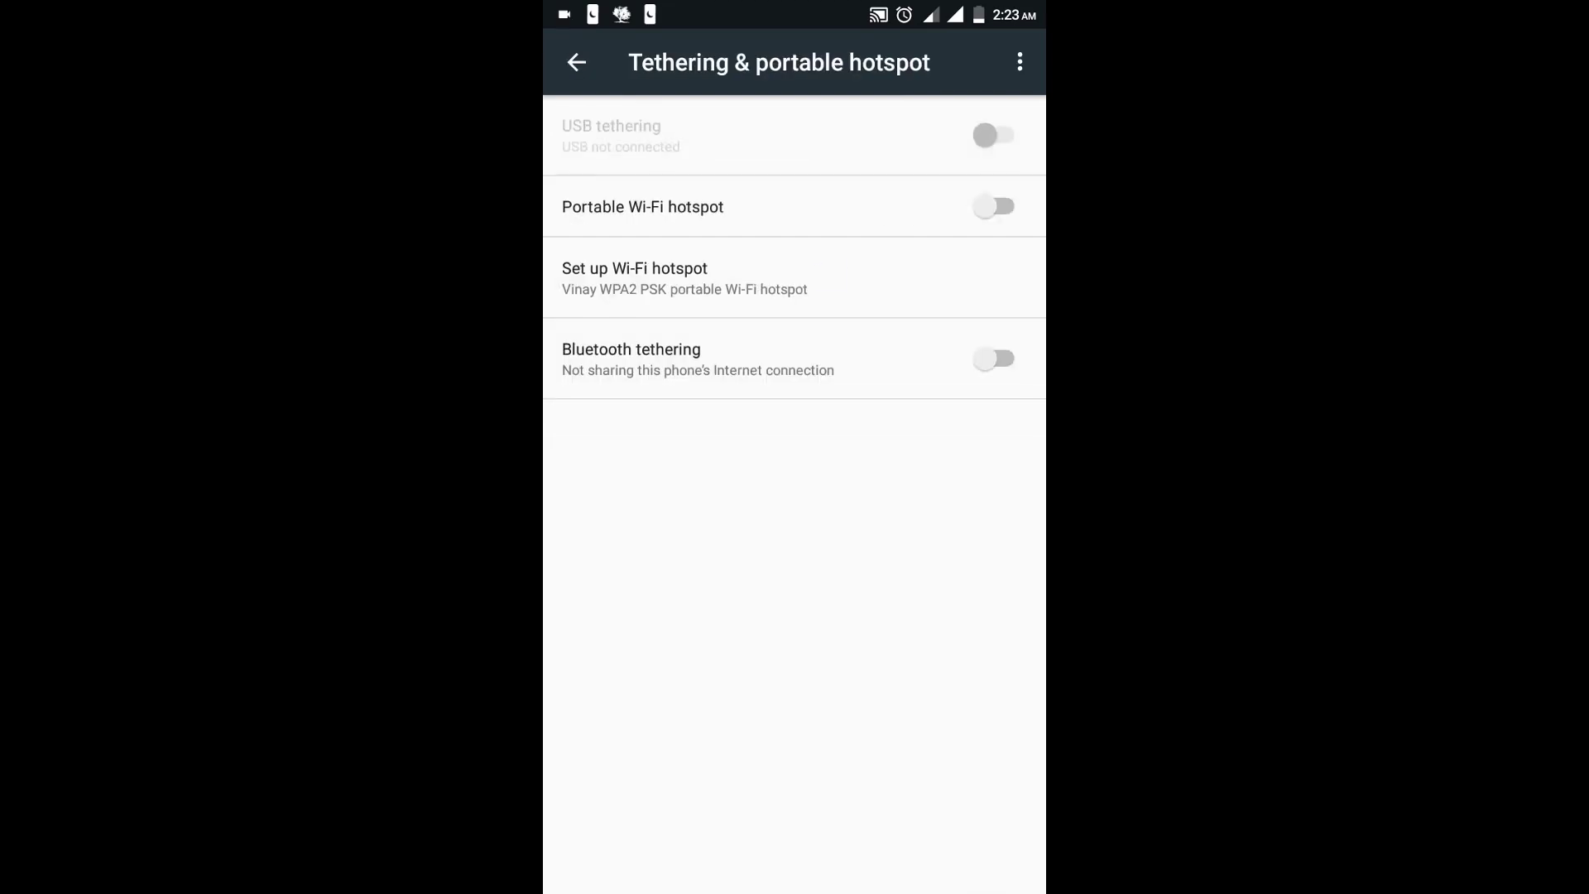
Save the 'Vinay' hotspot with WPA2 PSK security and its ten-digit password.
left_click(832, 274)
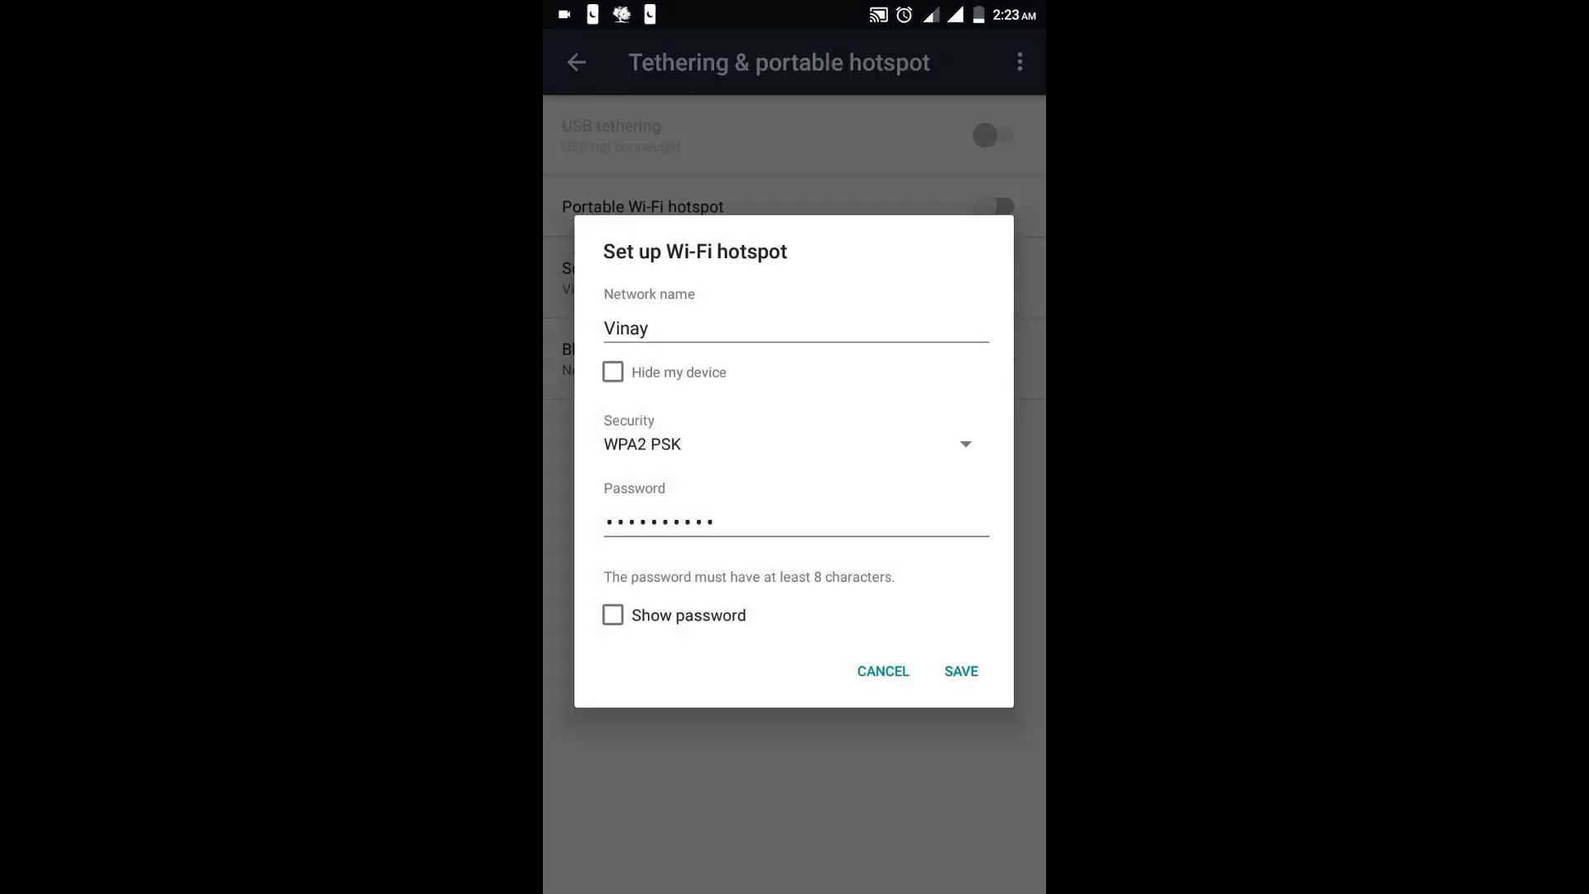
left_click(794, 318)
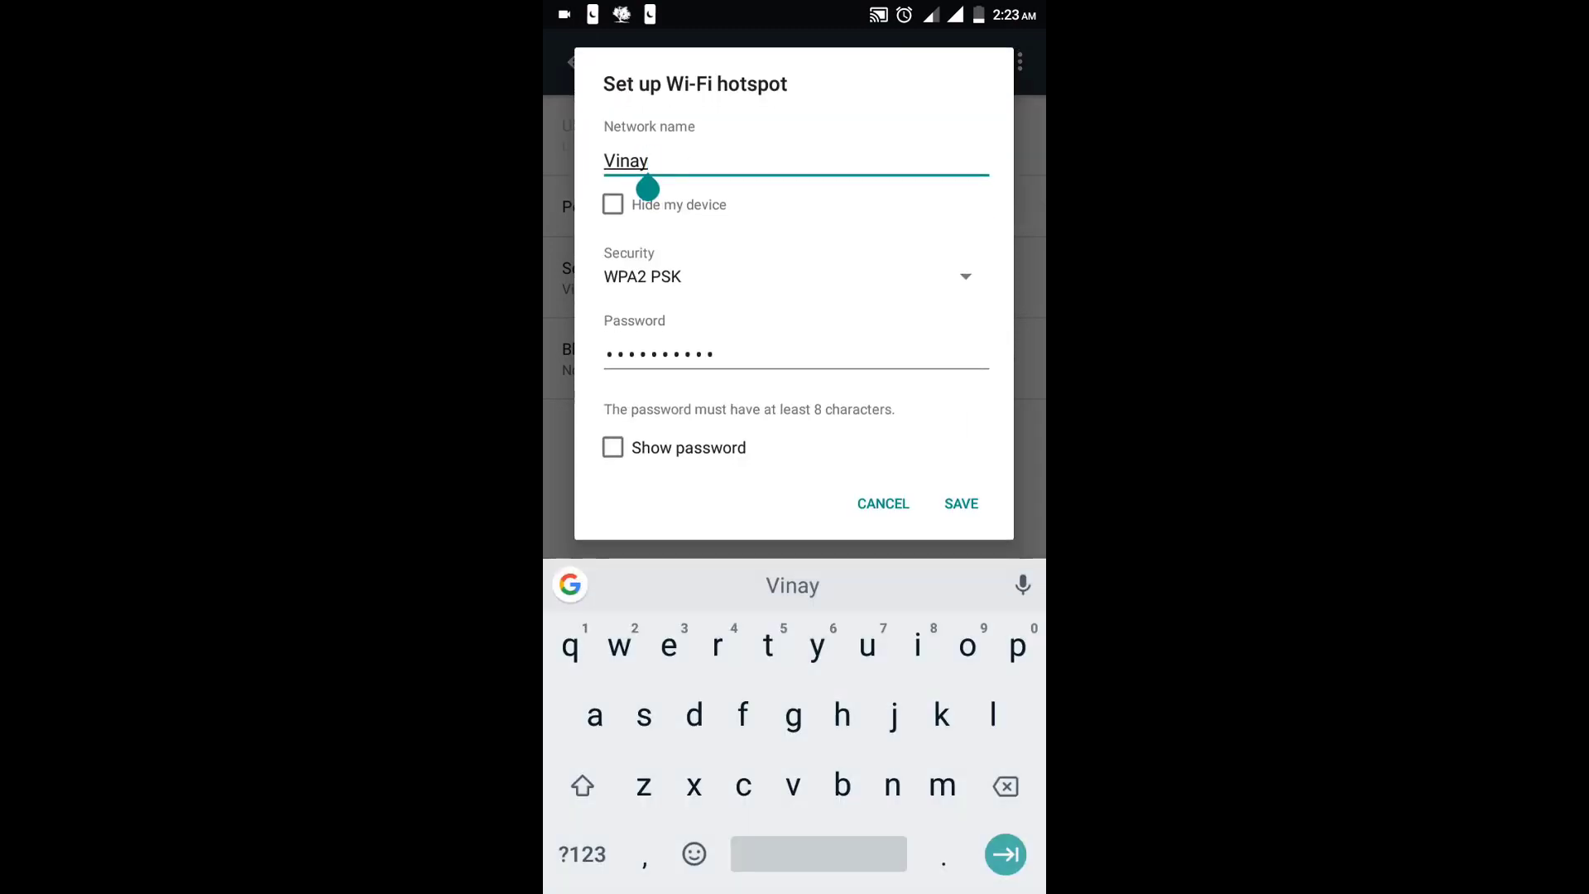
left_click(611, 446)
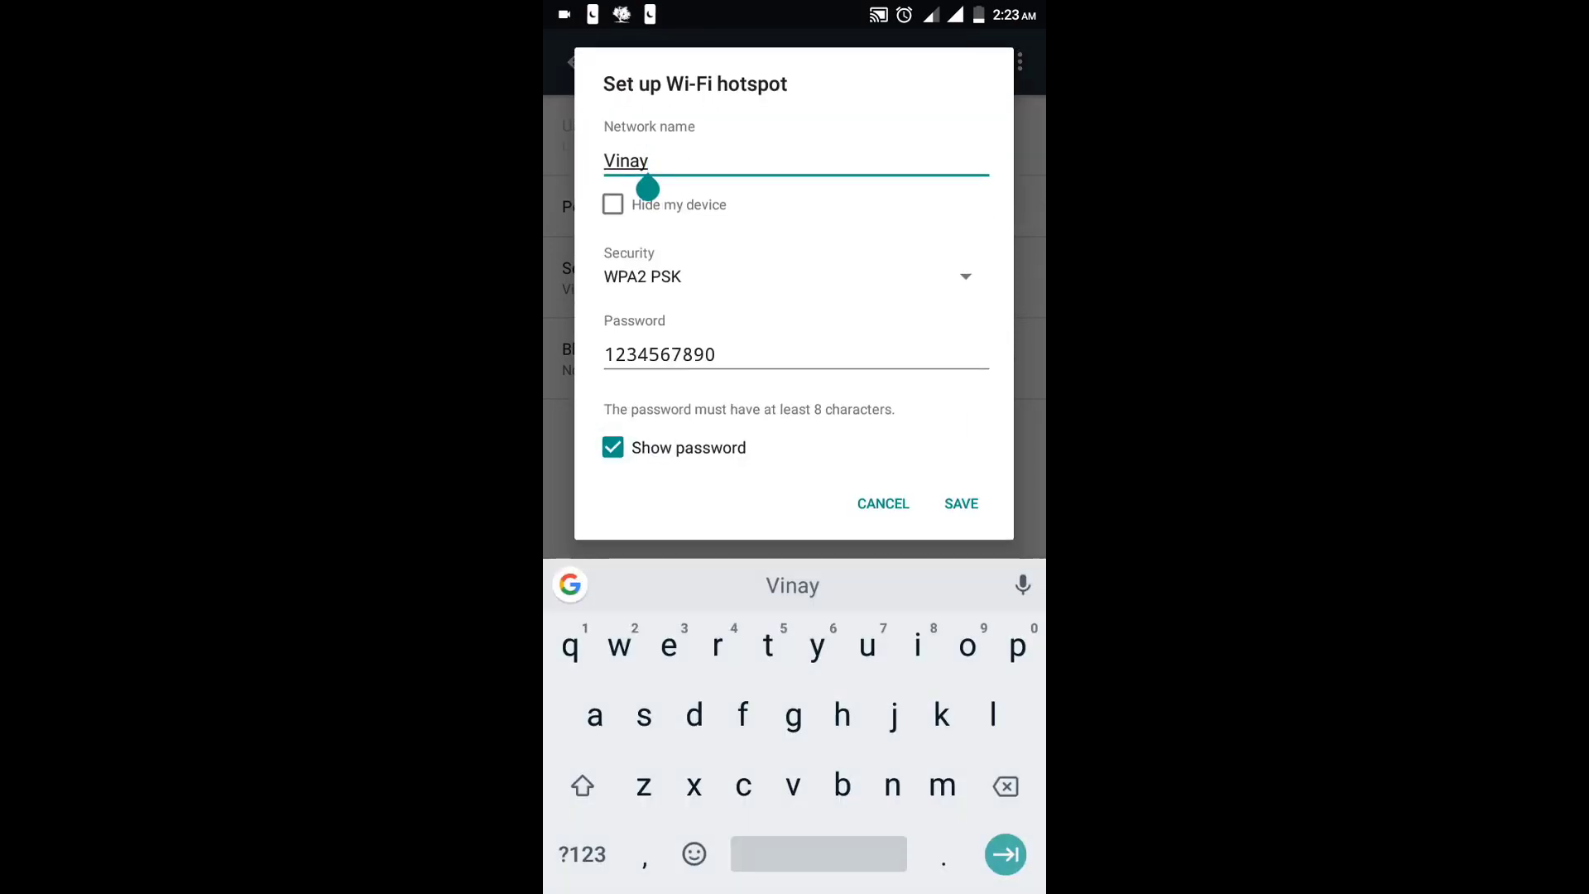
left_click(860, 276)
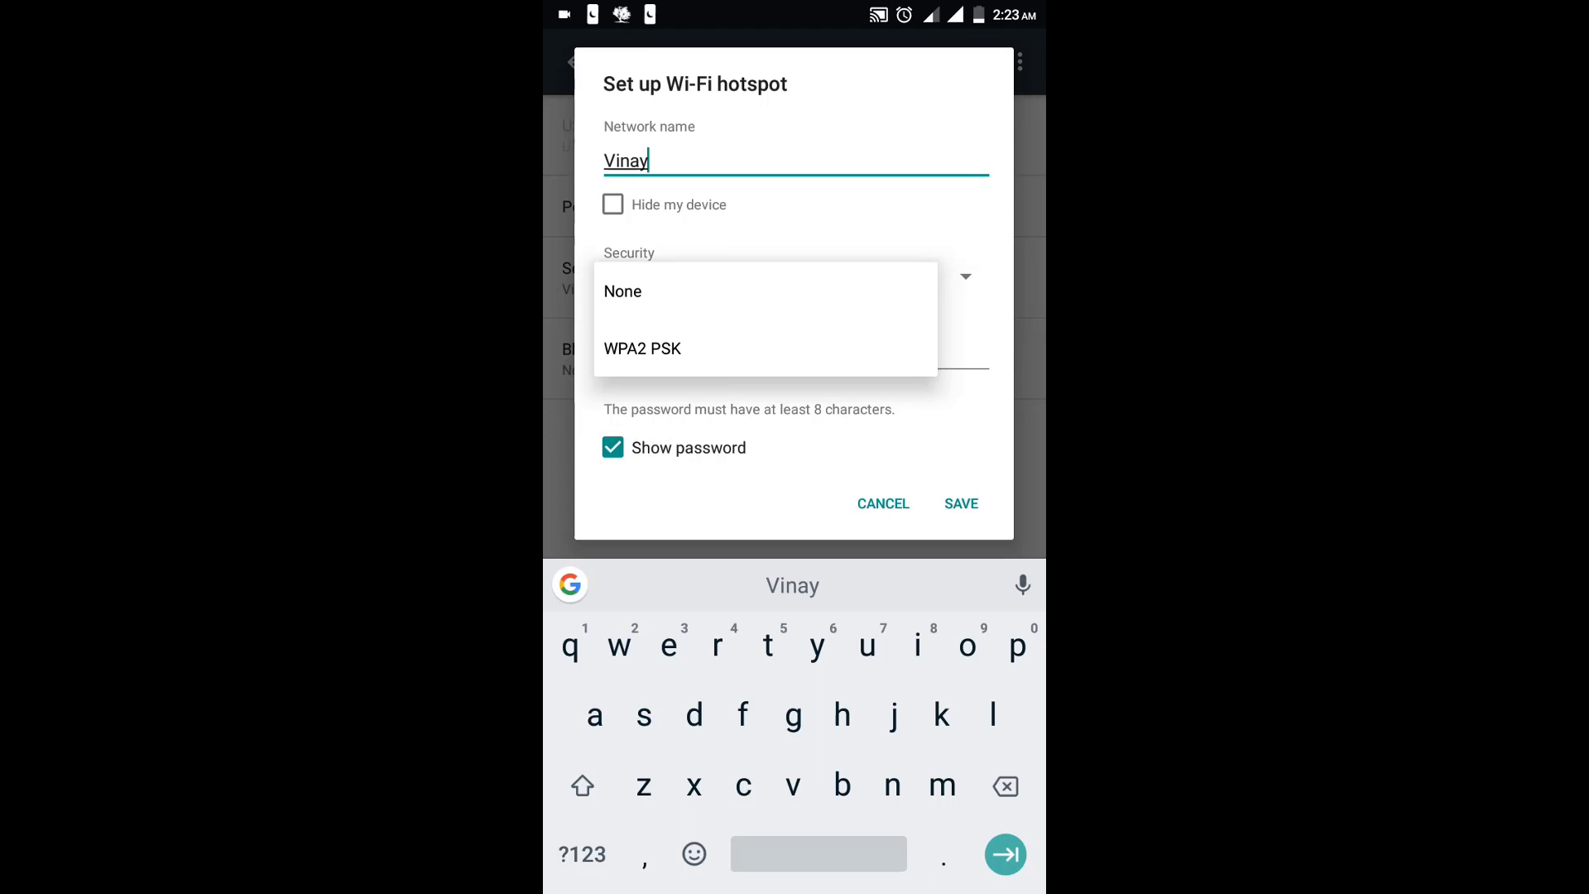
left_click(762, 343)
left_click(792, 359)
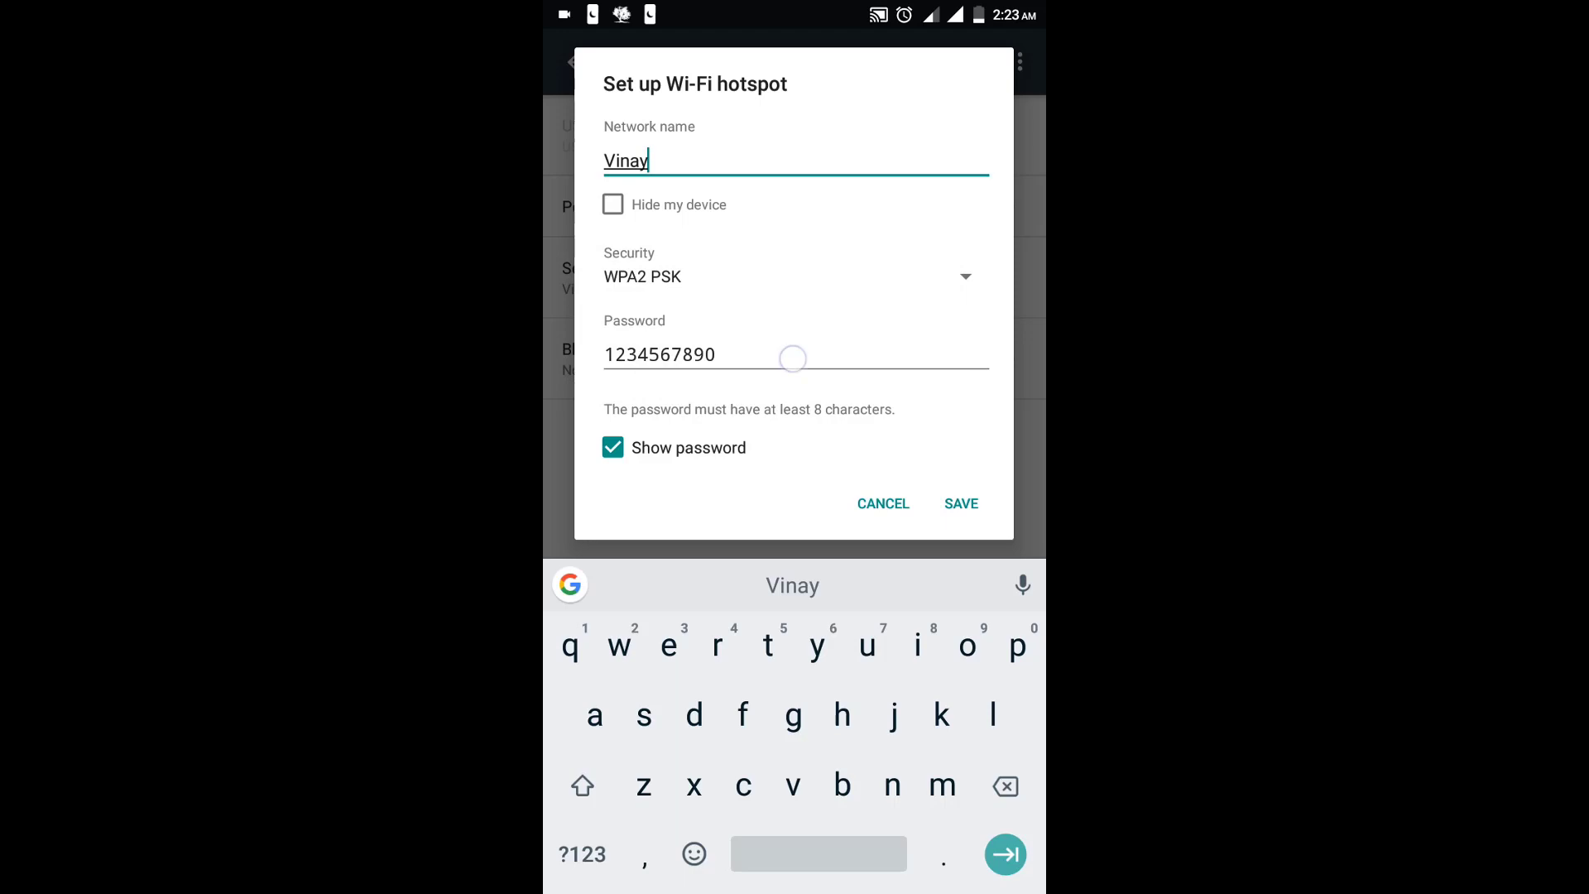
left_click(689, 449)
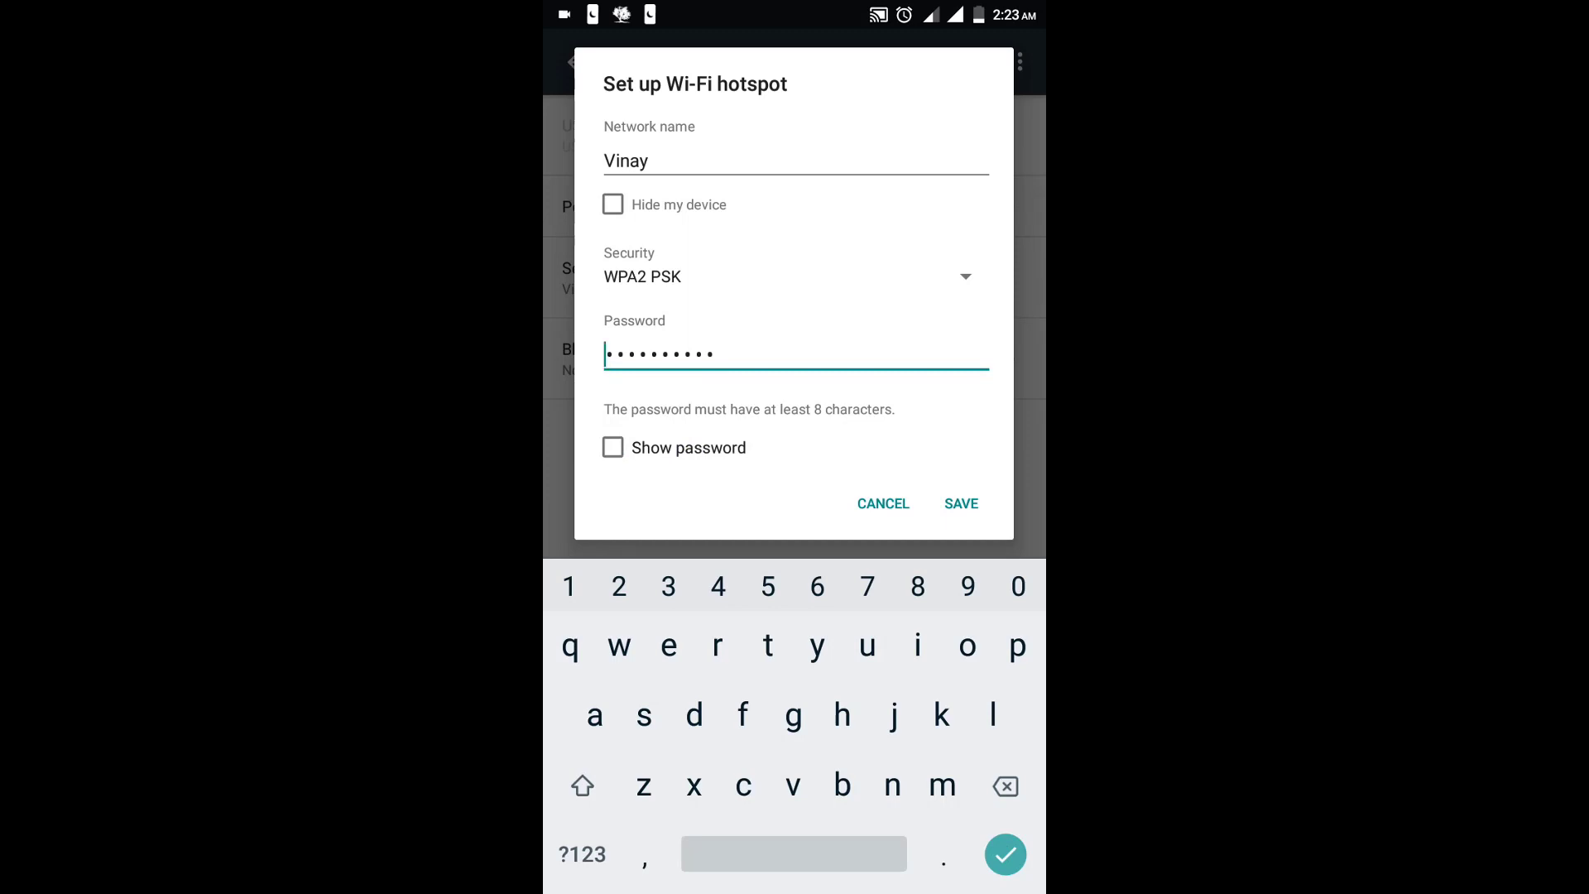
left_click(961, 503)
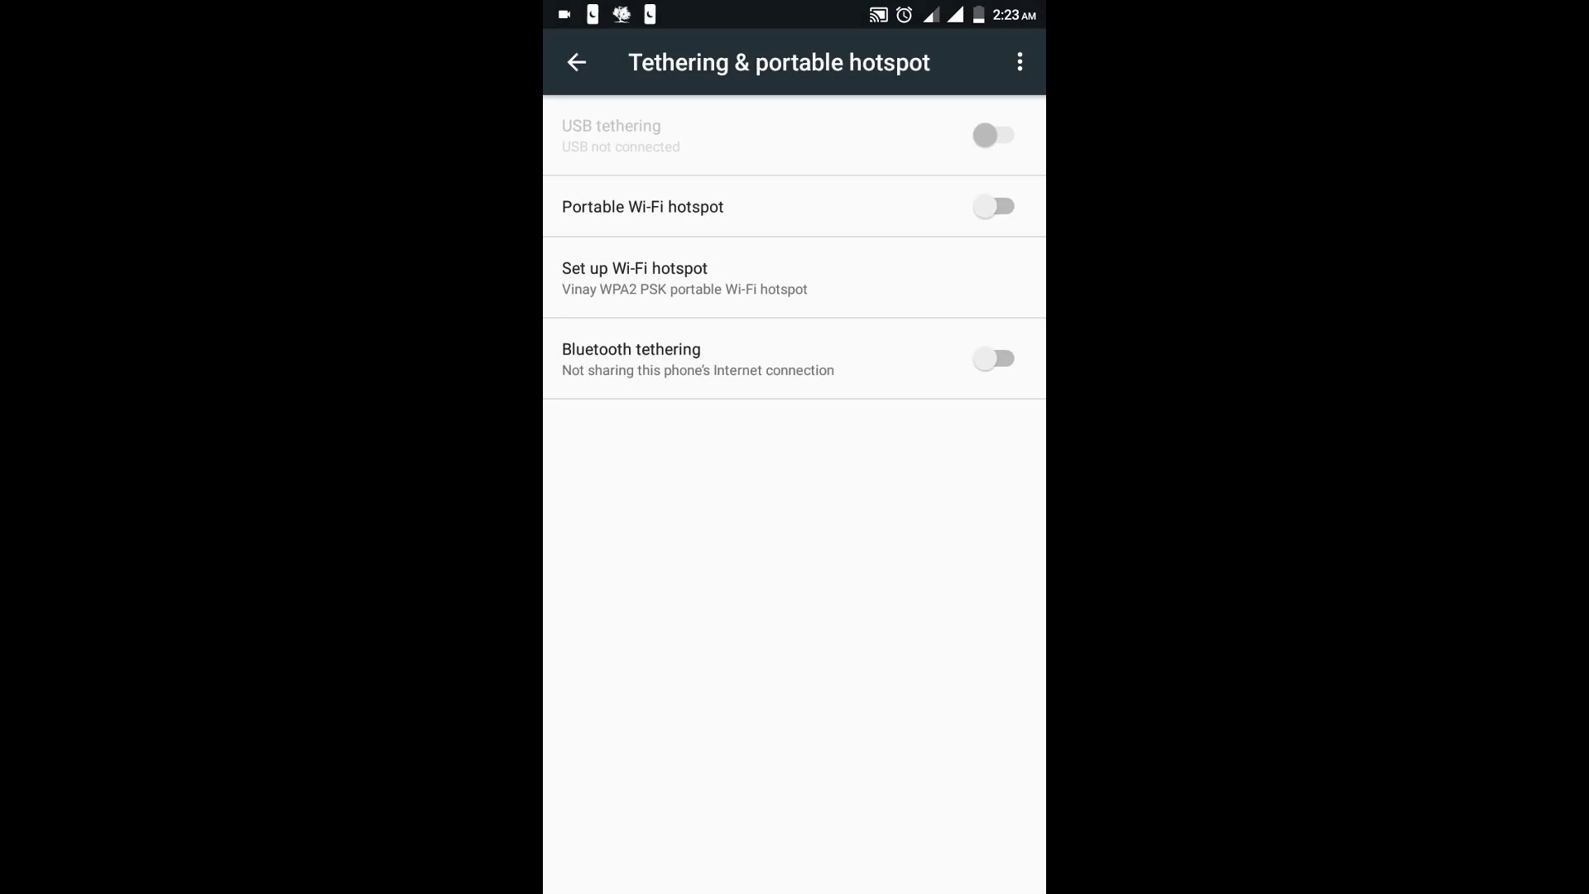
Switch on the portable Wi-Fi hotspot 'Vinay'.
left_click(993, 206)
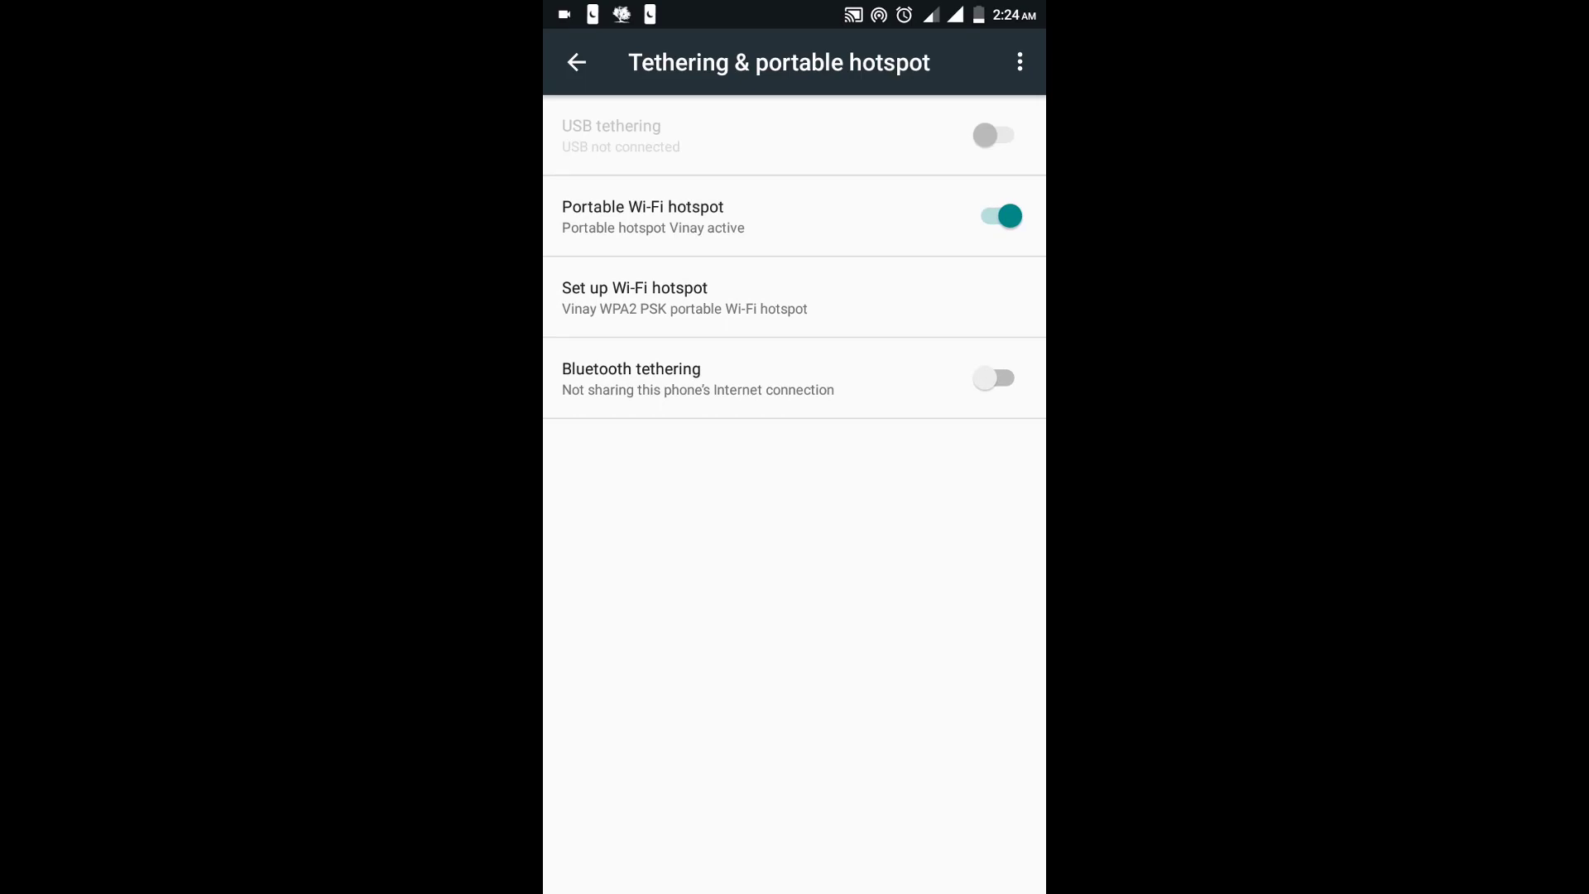
mouse_move(844, 601)
left_mouse_down()
mouse_move(826, 474)
mouse_move(819, 520)
left_mouse_up()
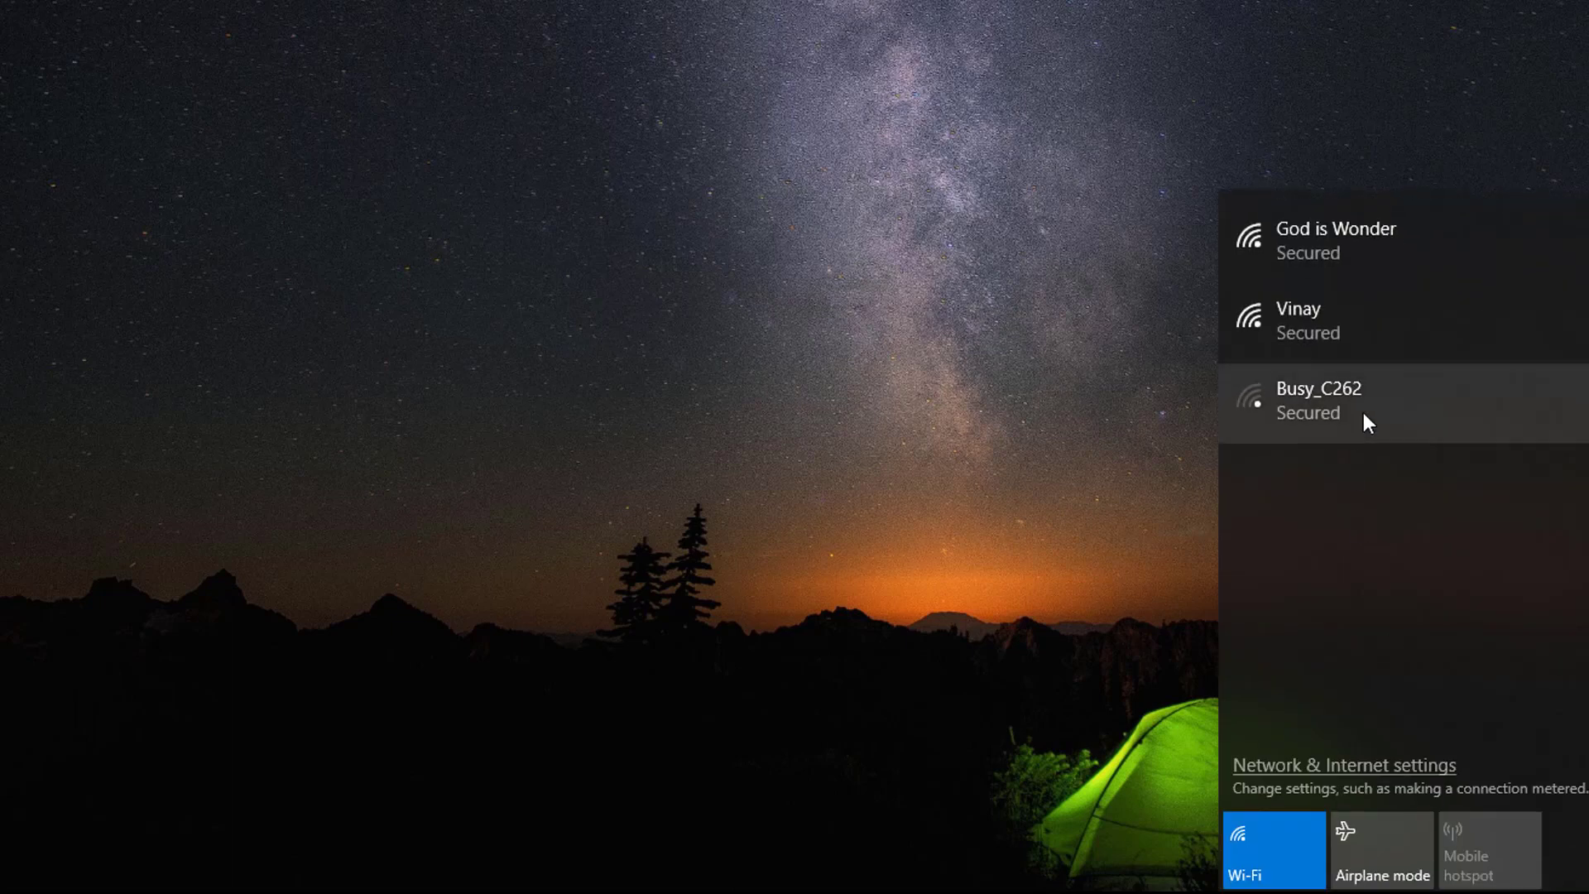
Join the PC to the 'Vinay' Wi-Fi network by entering its security key.
left_click(1363, 349)
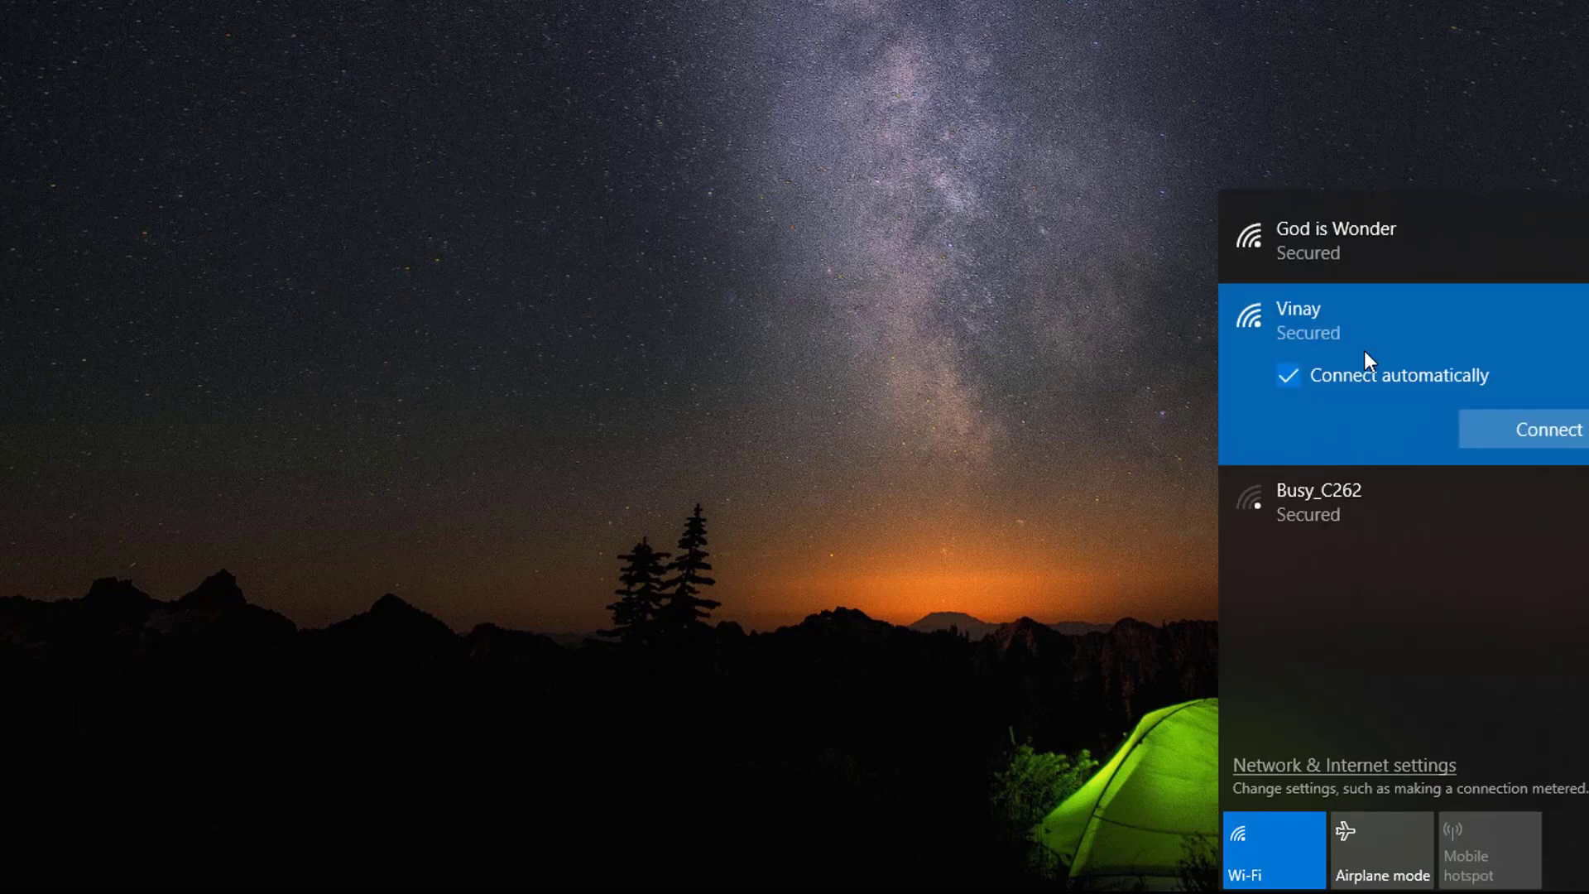
left_click(1499, 430)
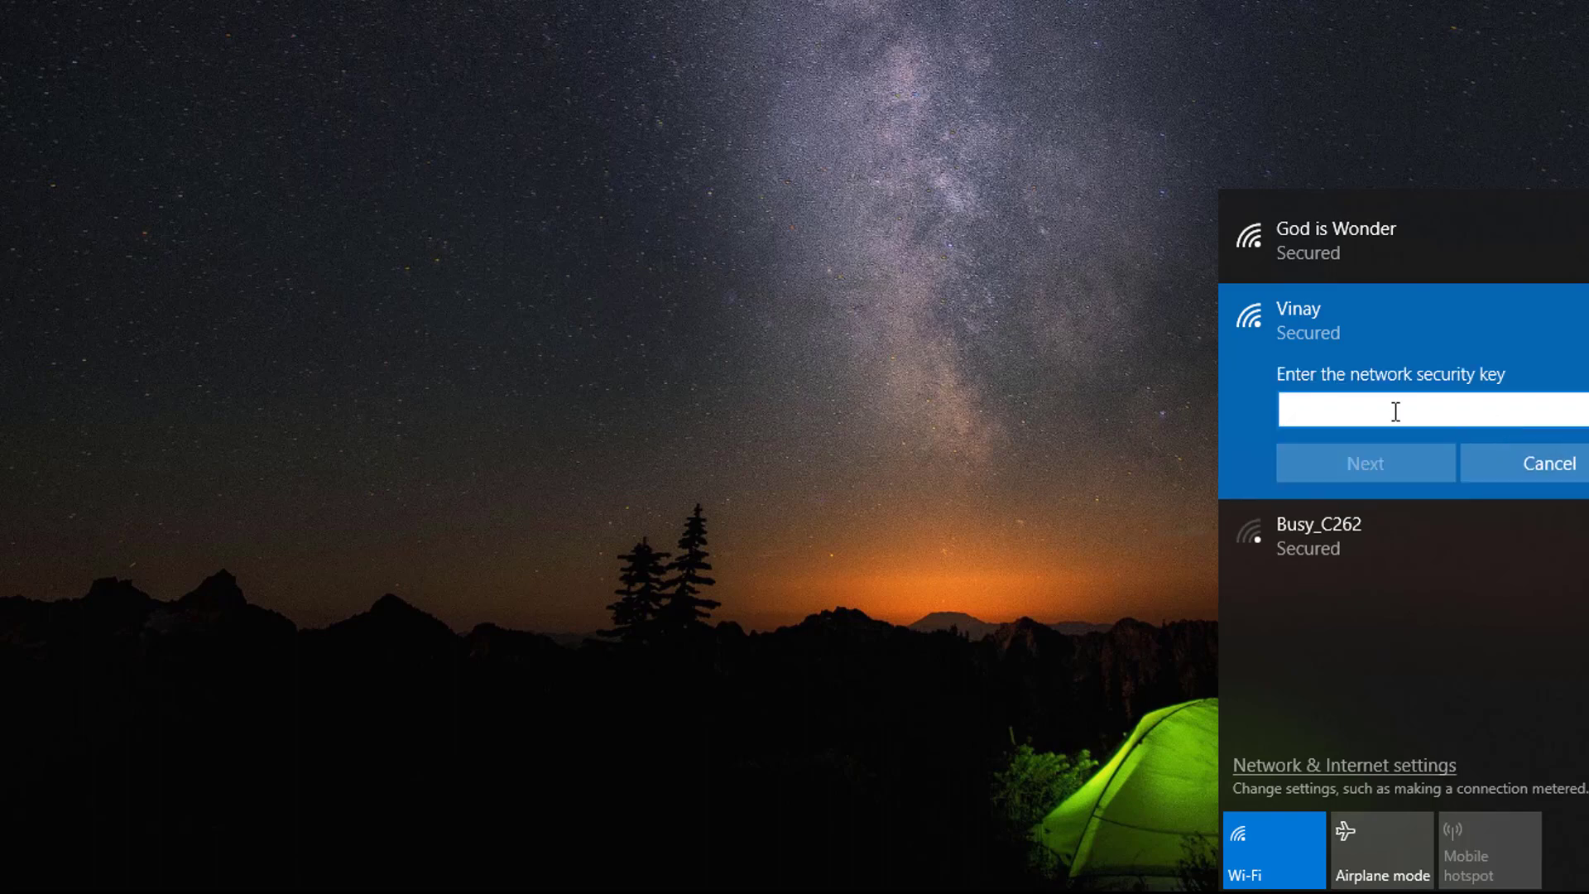
type("••••")
type("•••89")
left_click(1549, 414)
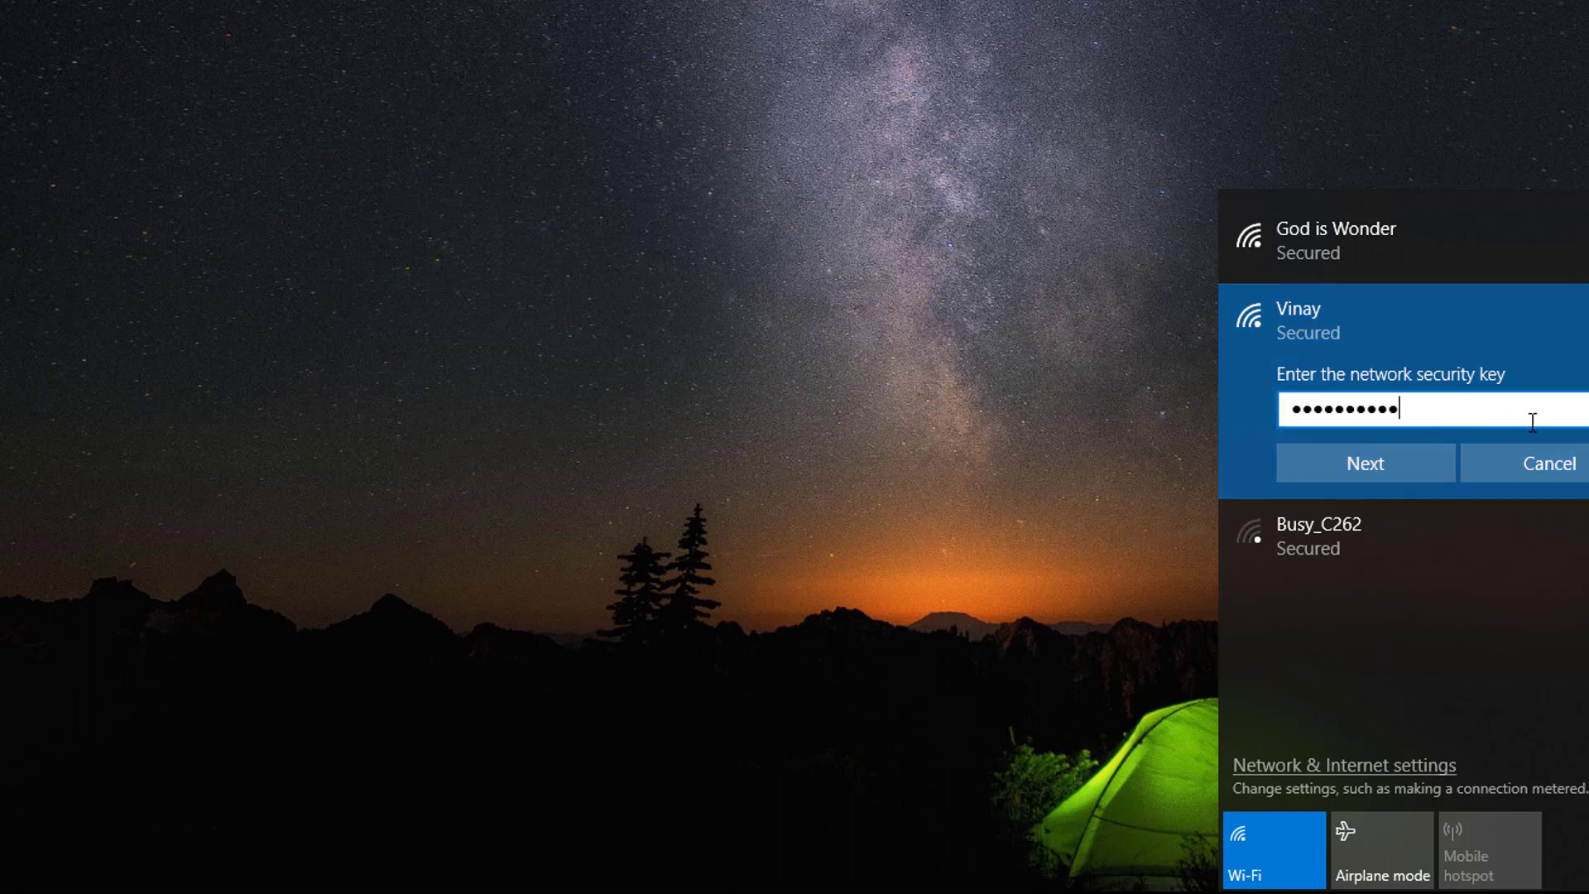
left_click(1584, 414)
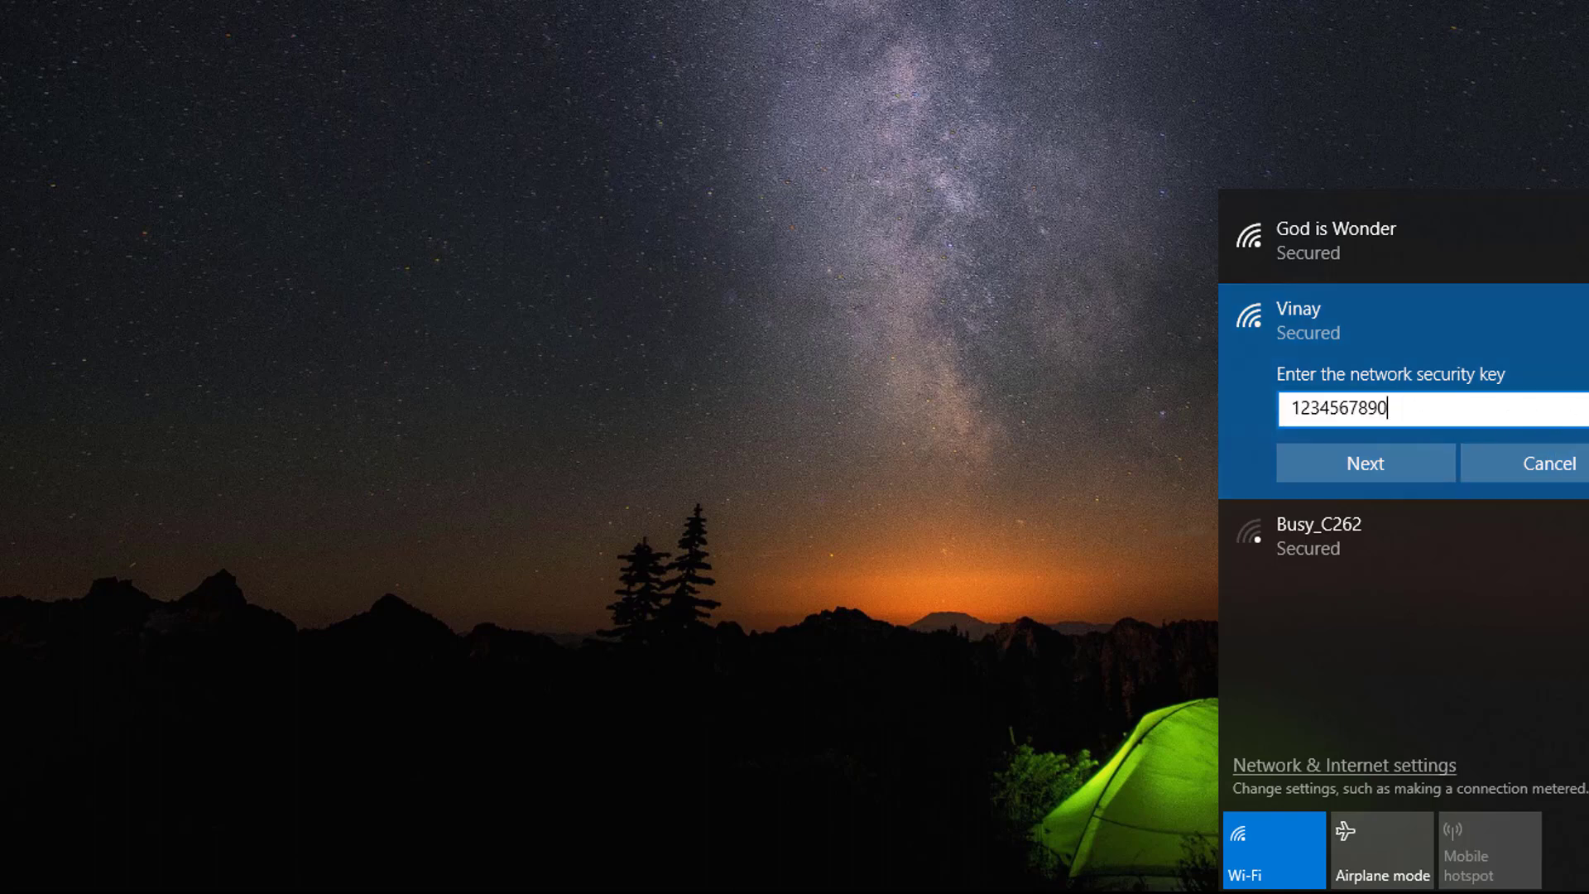
left_click(1437, 471)
left_click(1517, 547)
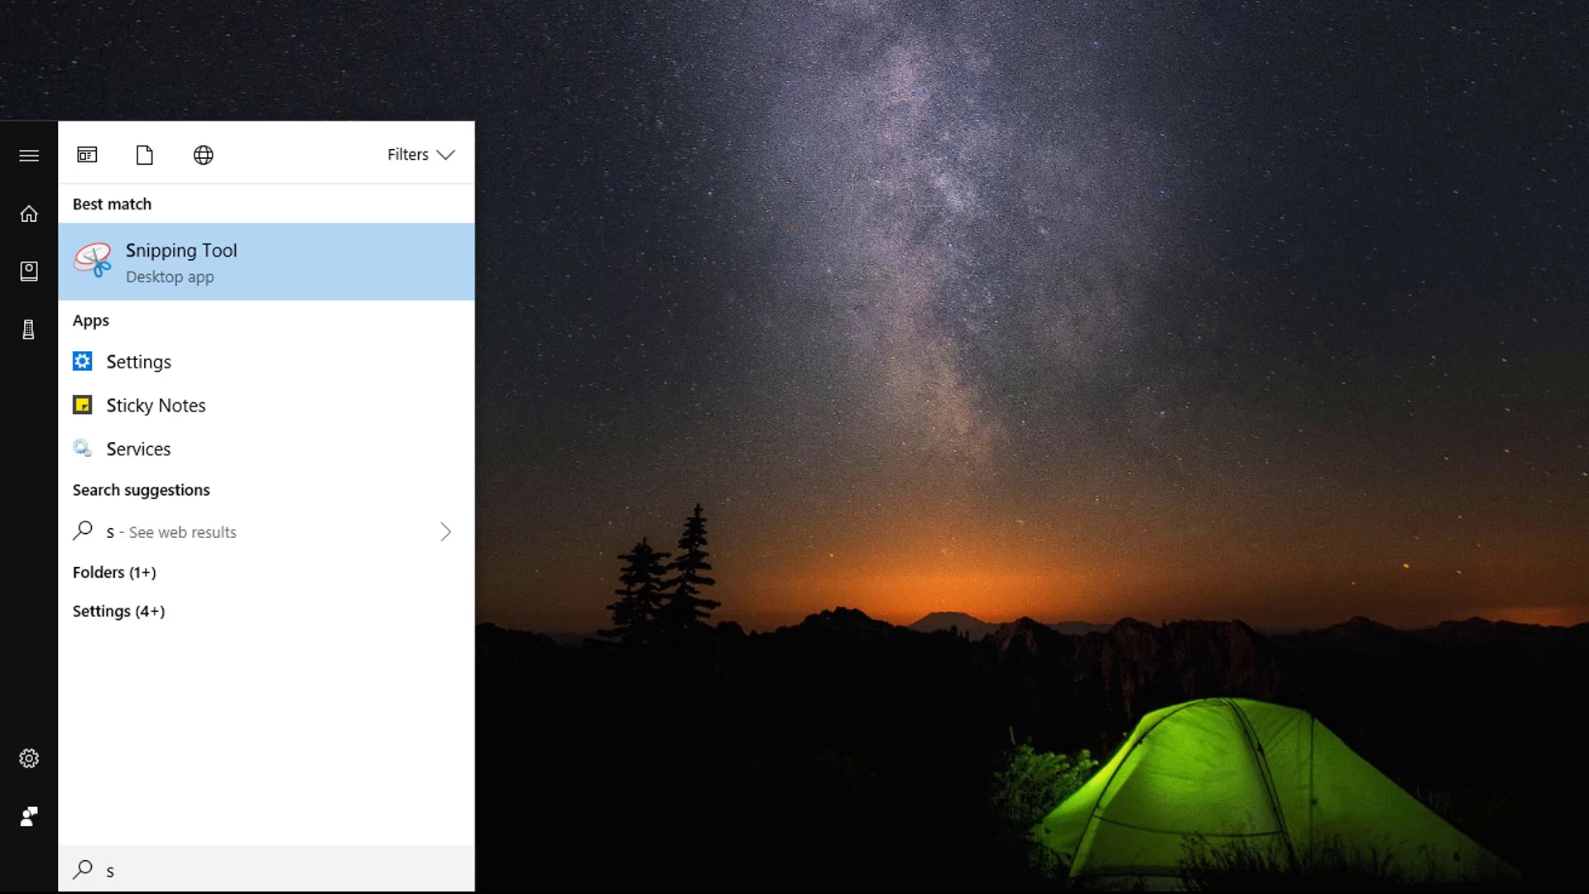
type("hari")
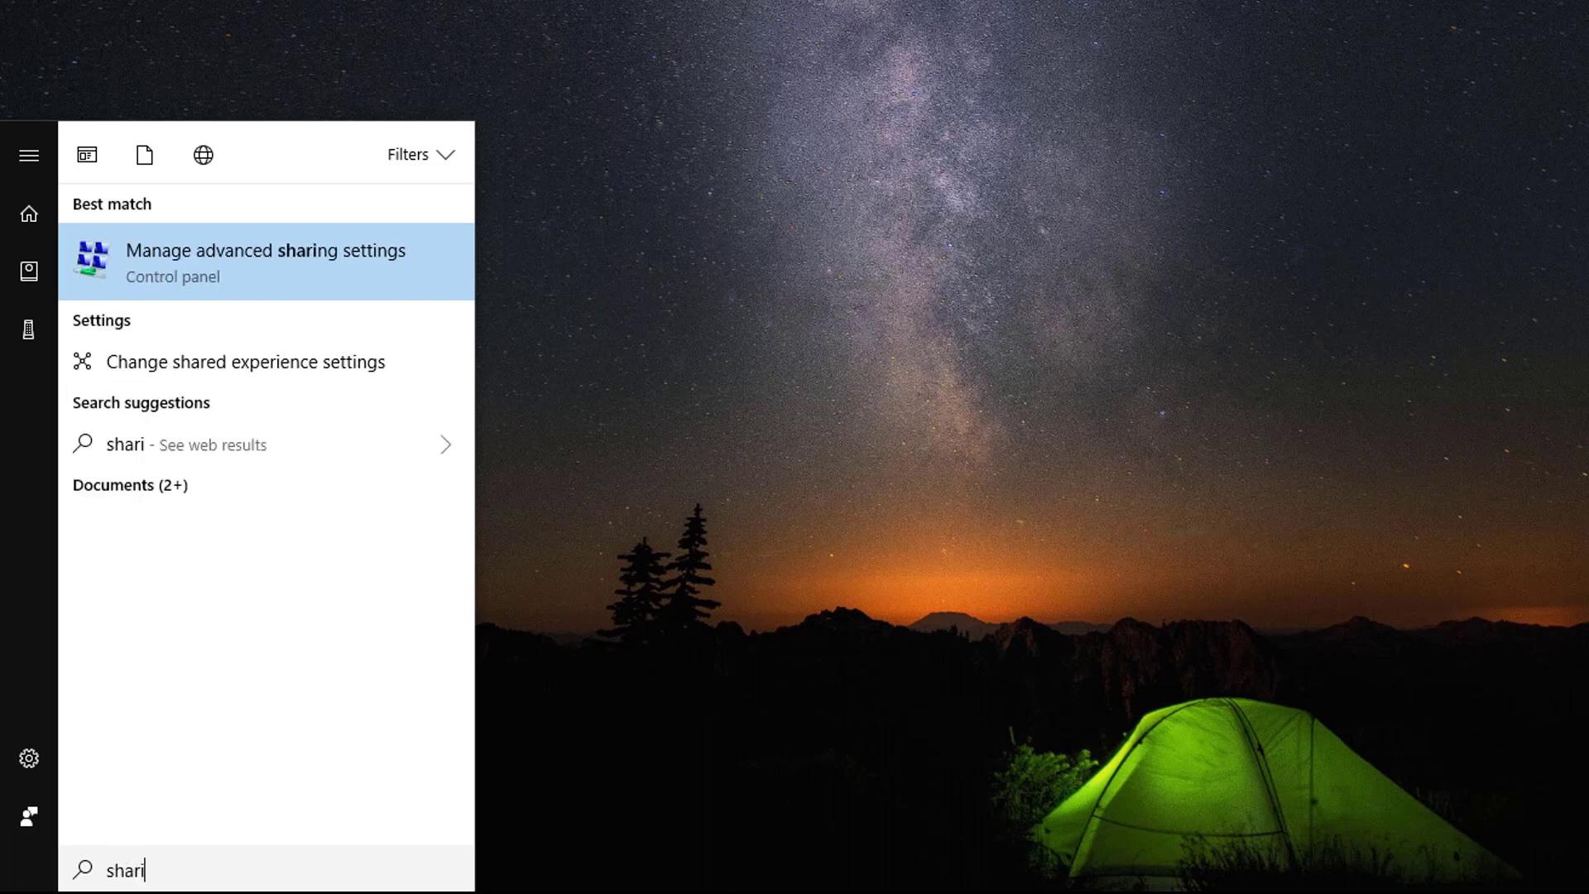
type("ng")
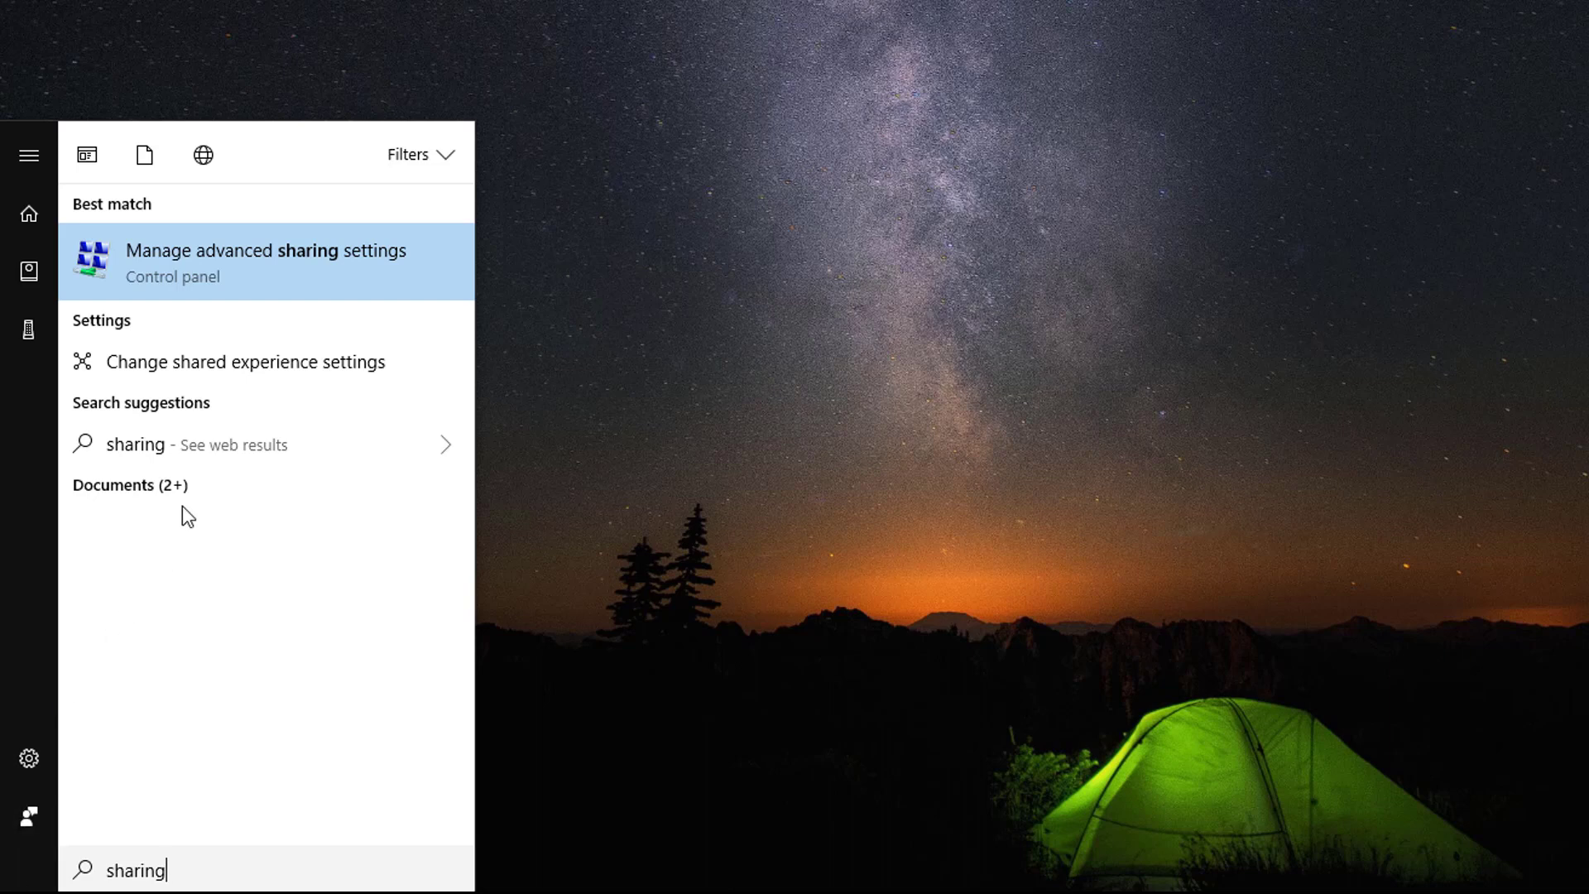
Choose Manage advanced sharing settings from the 'sharing' search results.
left_click(247, 275)
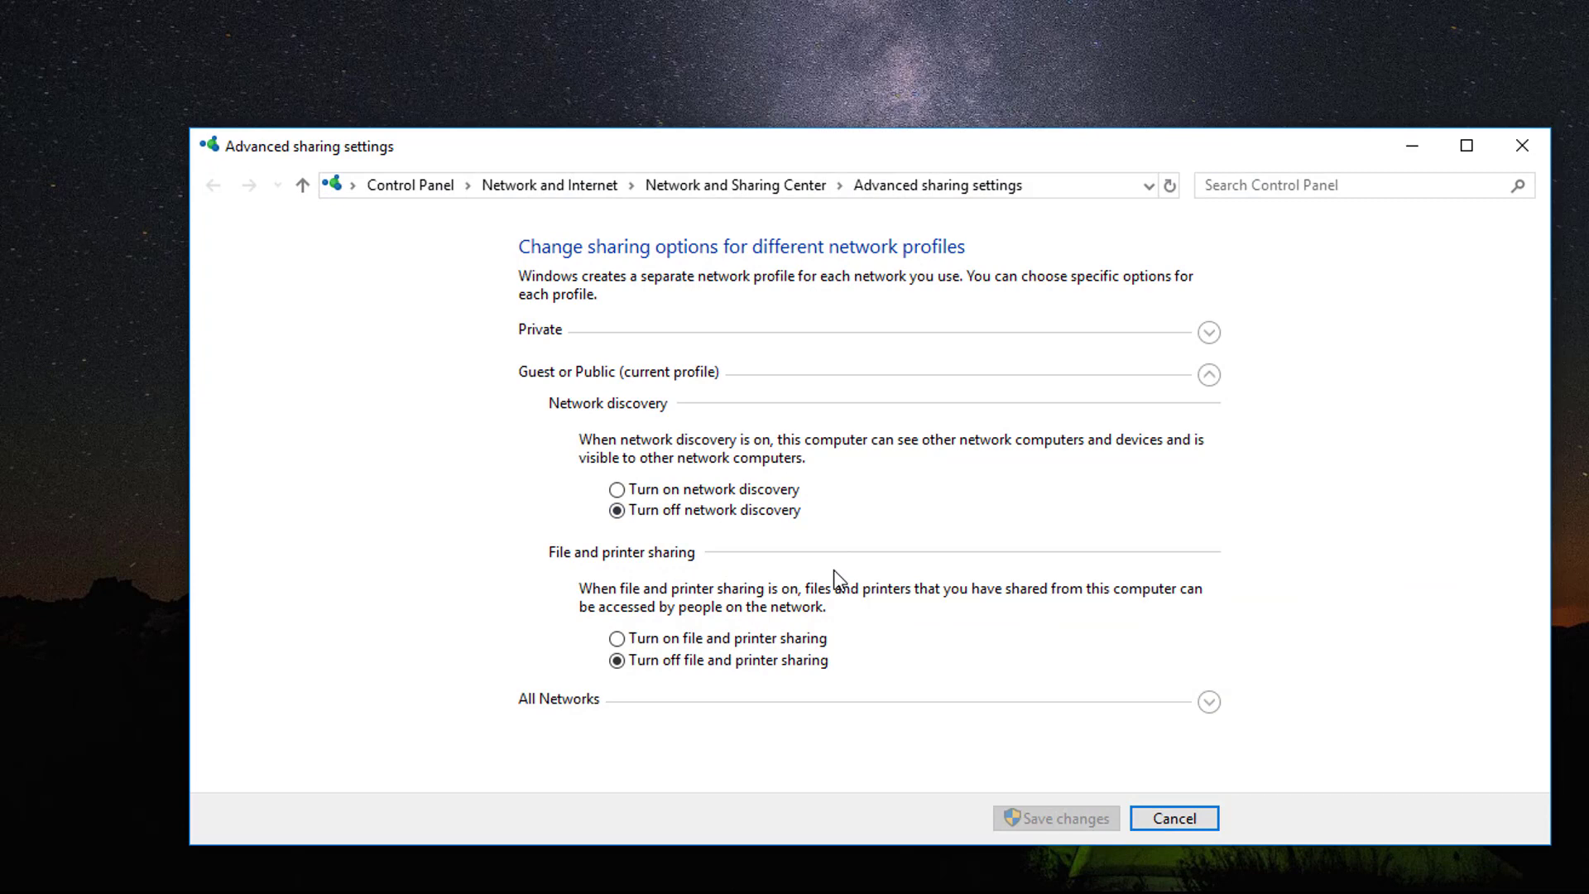
Select 'Turn on network discovery' and 'Turn on file and printer sharing'.
left_click(717, 492)
left_click(748, 644)
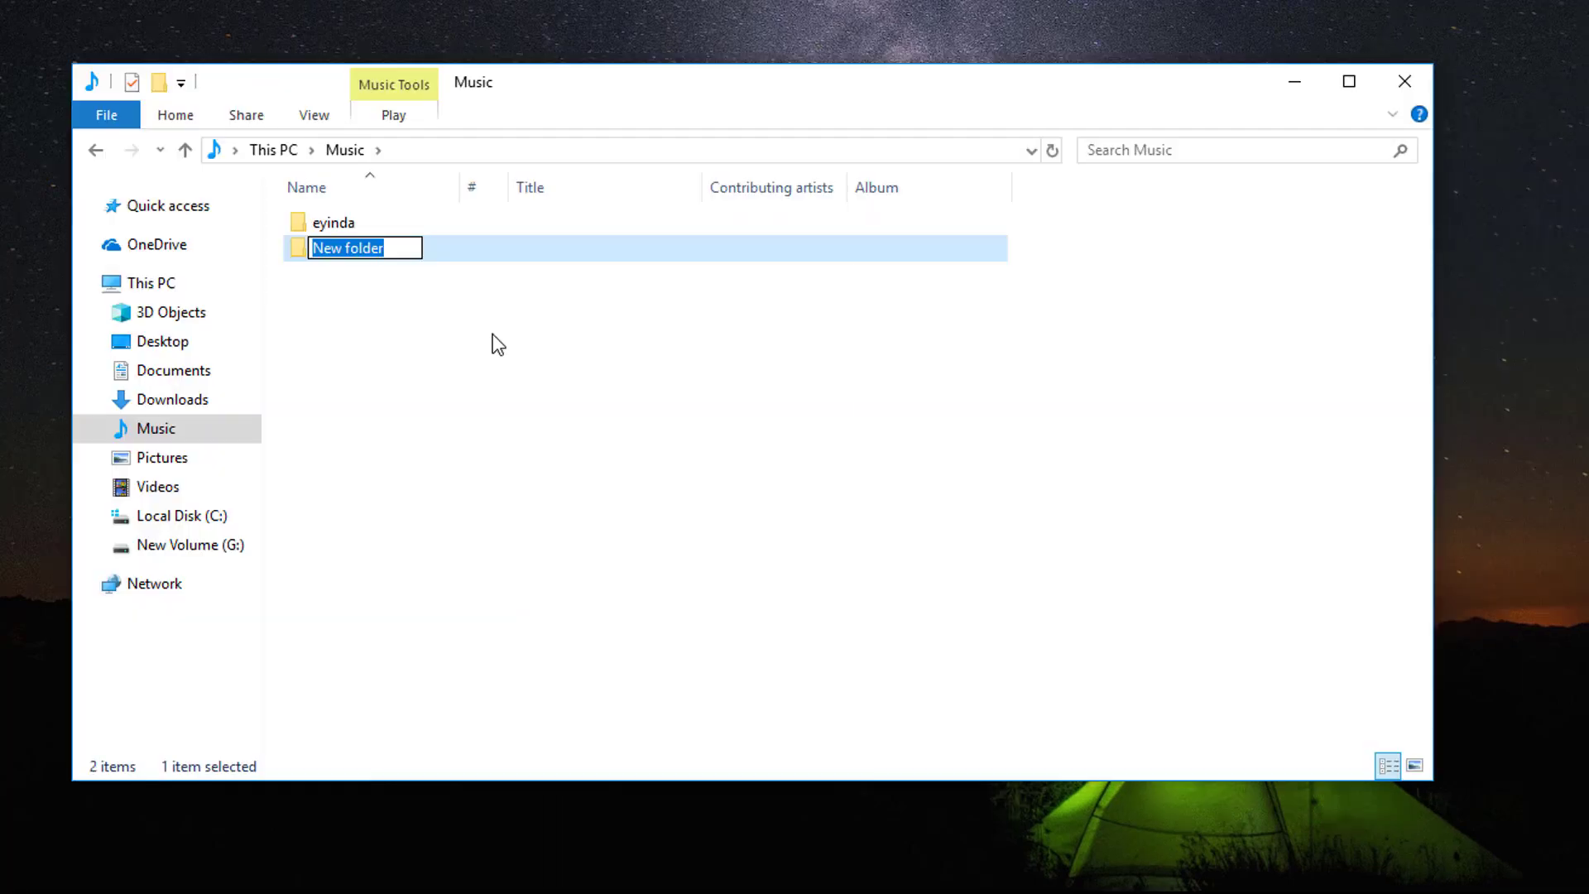
type("My")
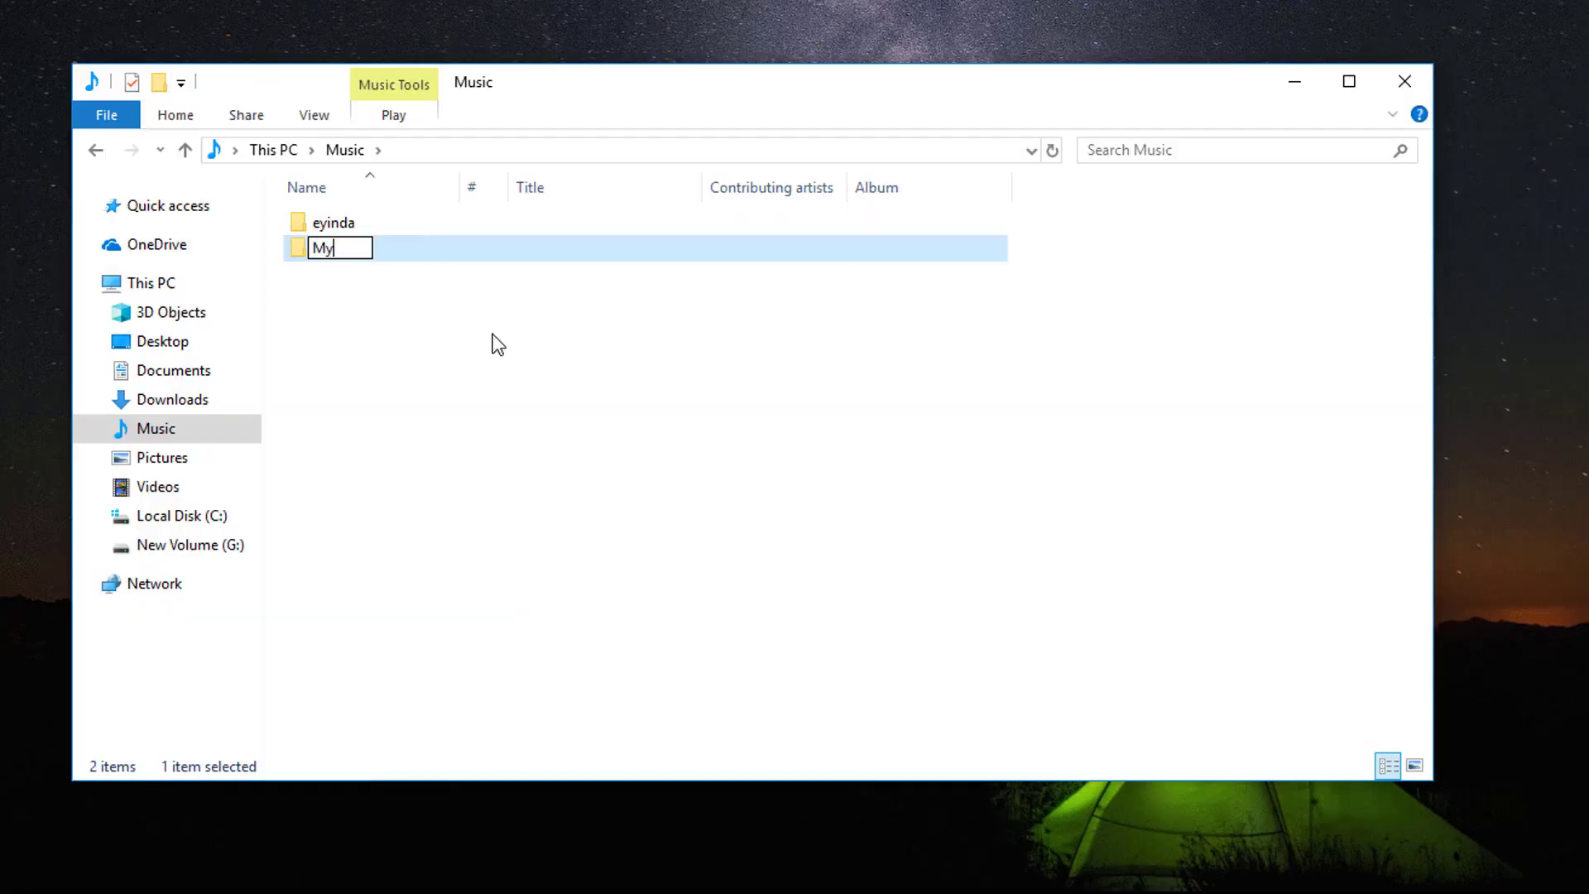
type("Files")
Confirm 'MyFiles' as the name of the new Music folder.
key("Return")
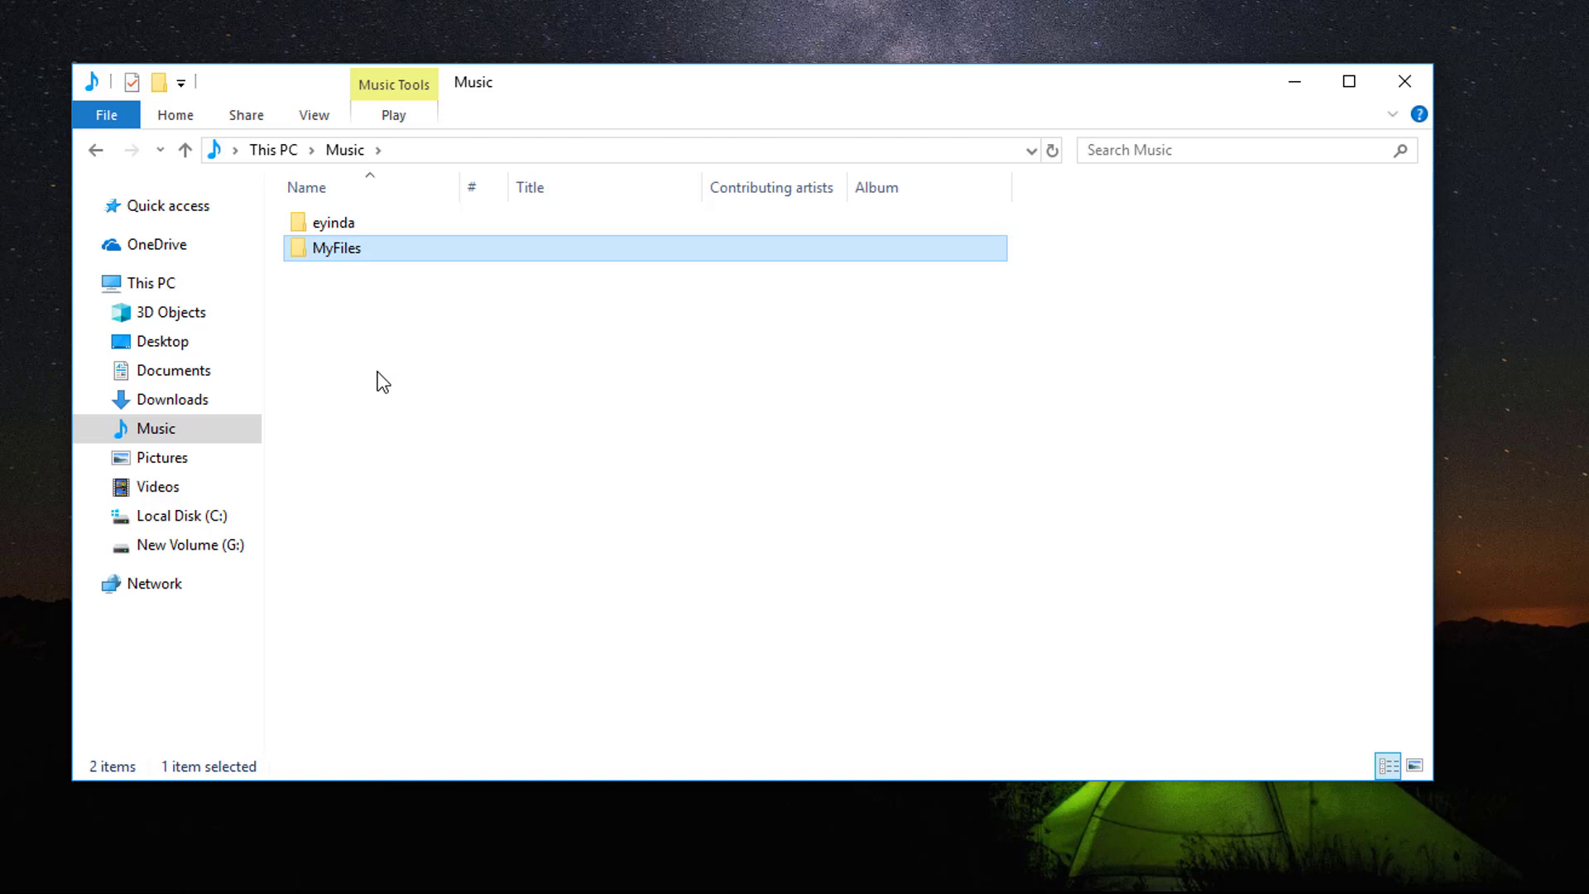
Enable Advanced Sharing on the MyFiles folder with share name 'MyFiles'.
right_click(355, 256)
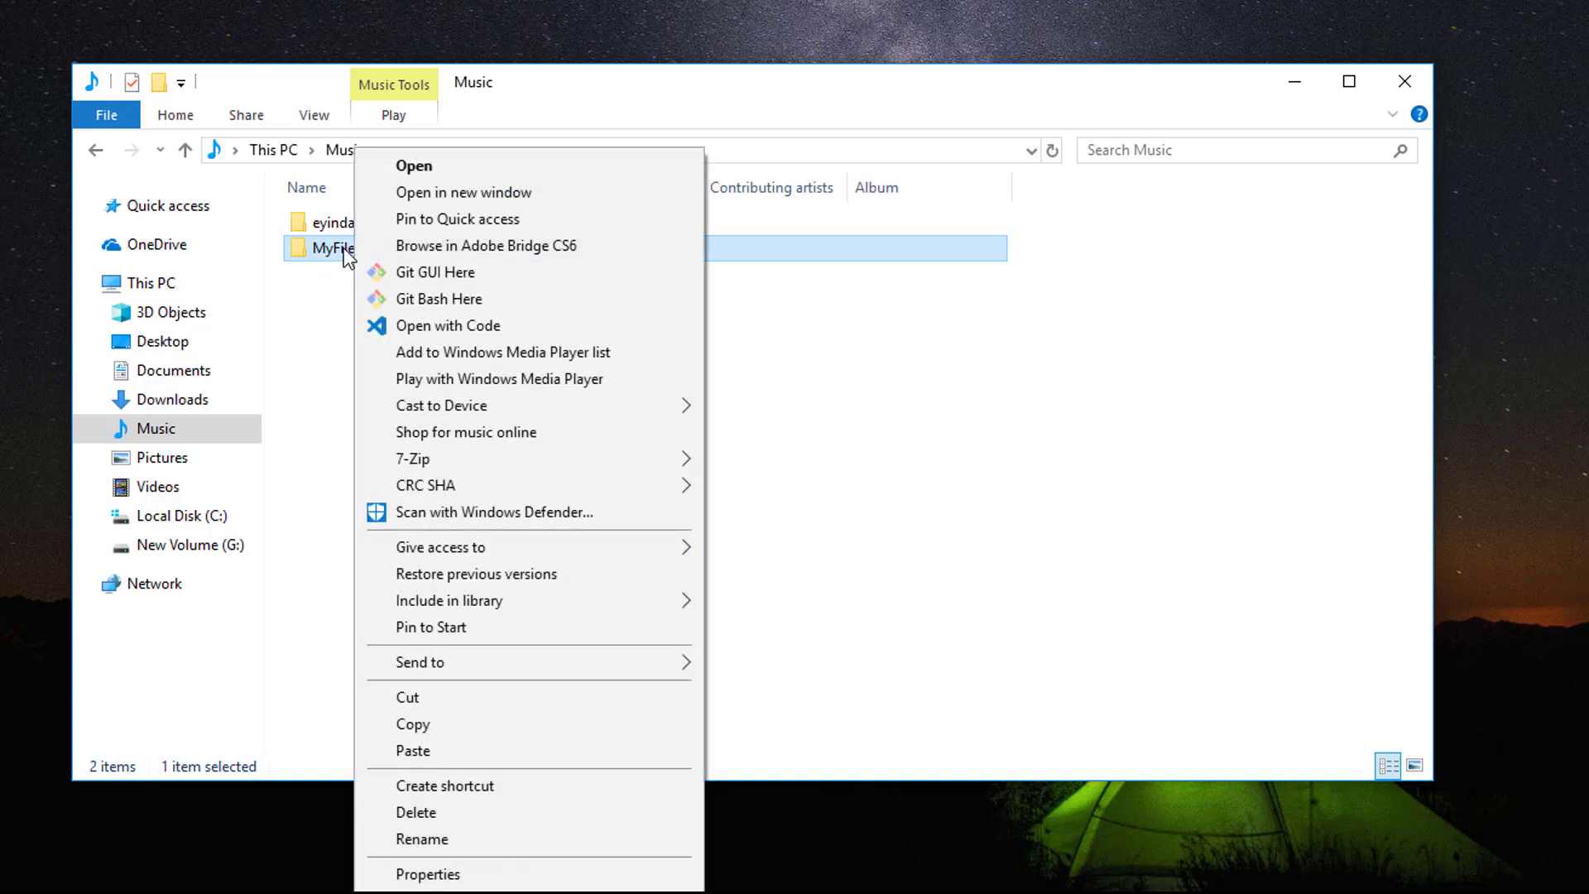
left_click(490, 874)
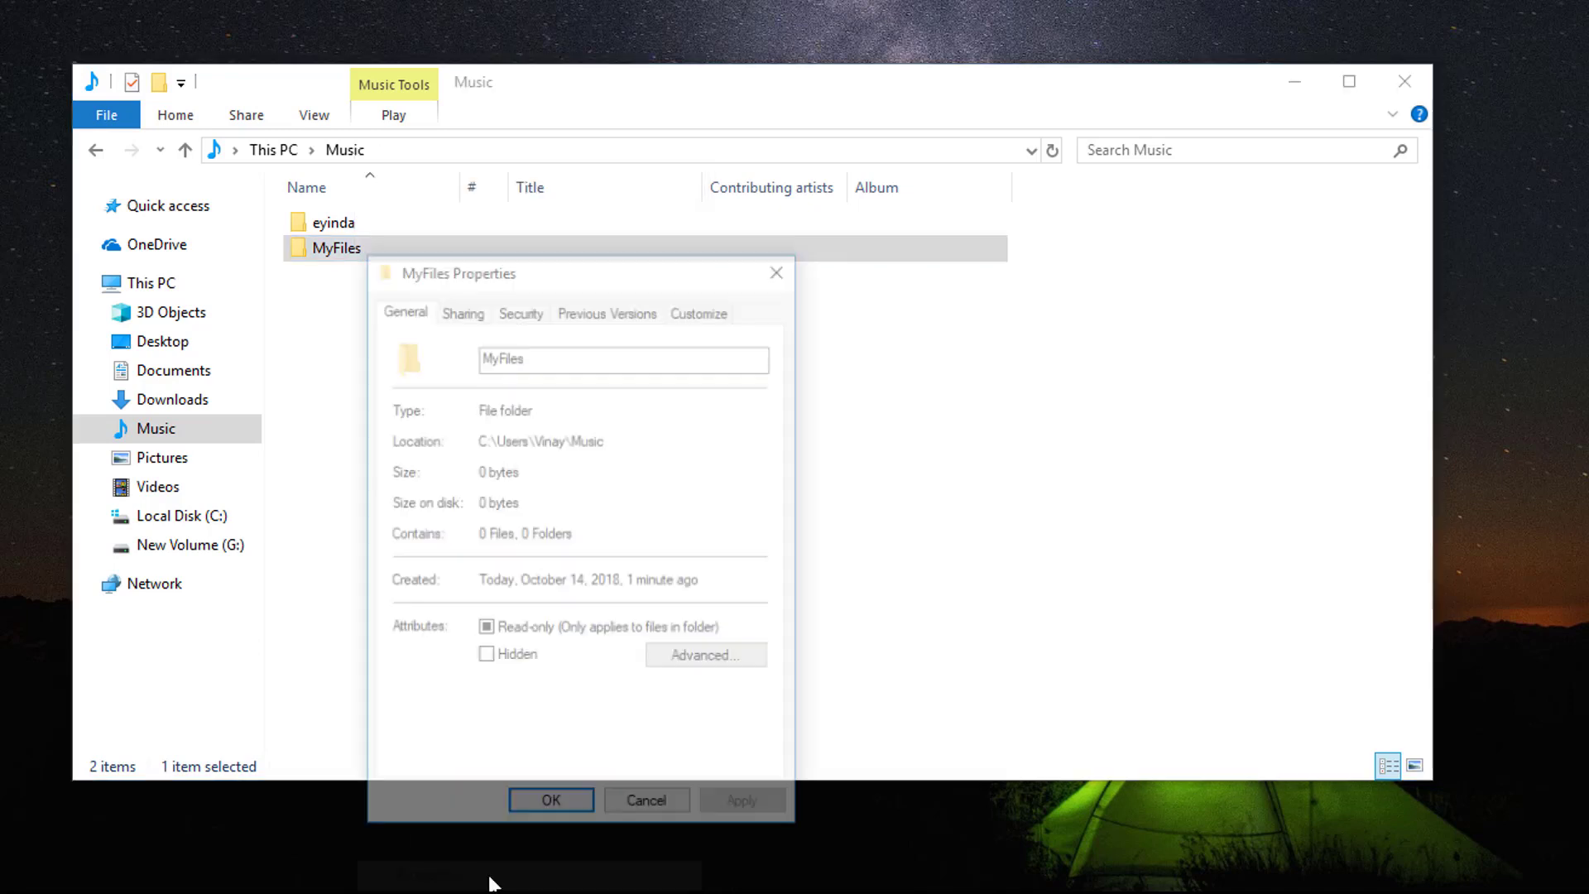
left_click_drag(527, 276, 589, 253)
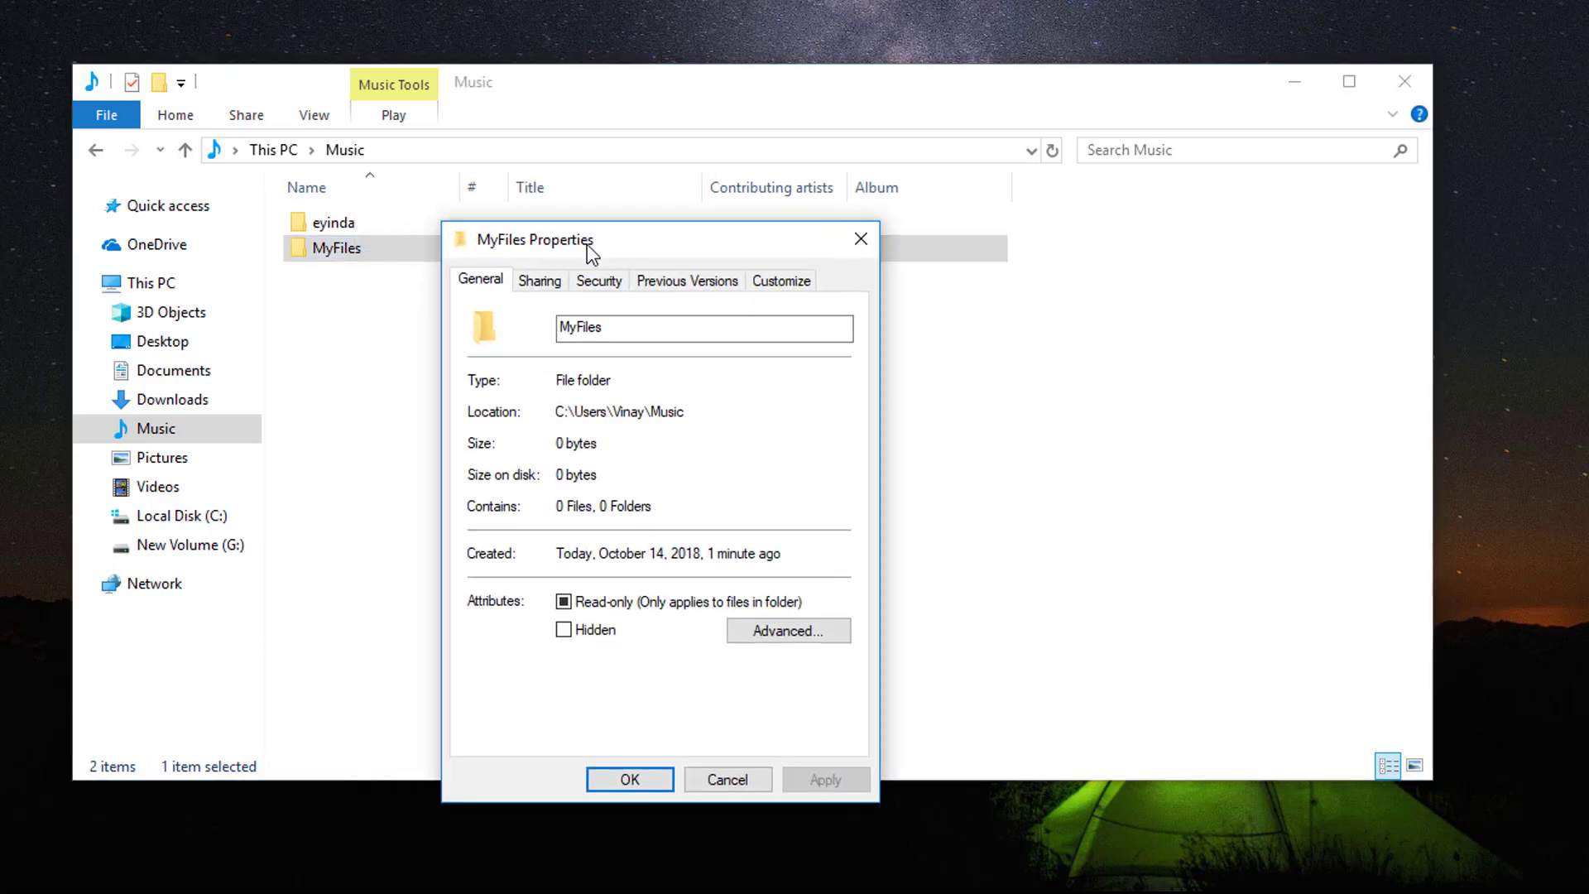
left_click(542, 283)
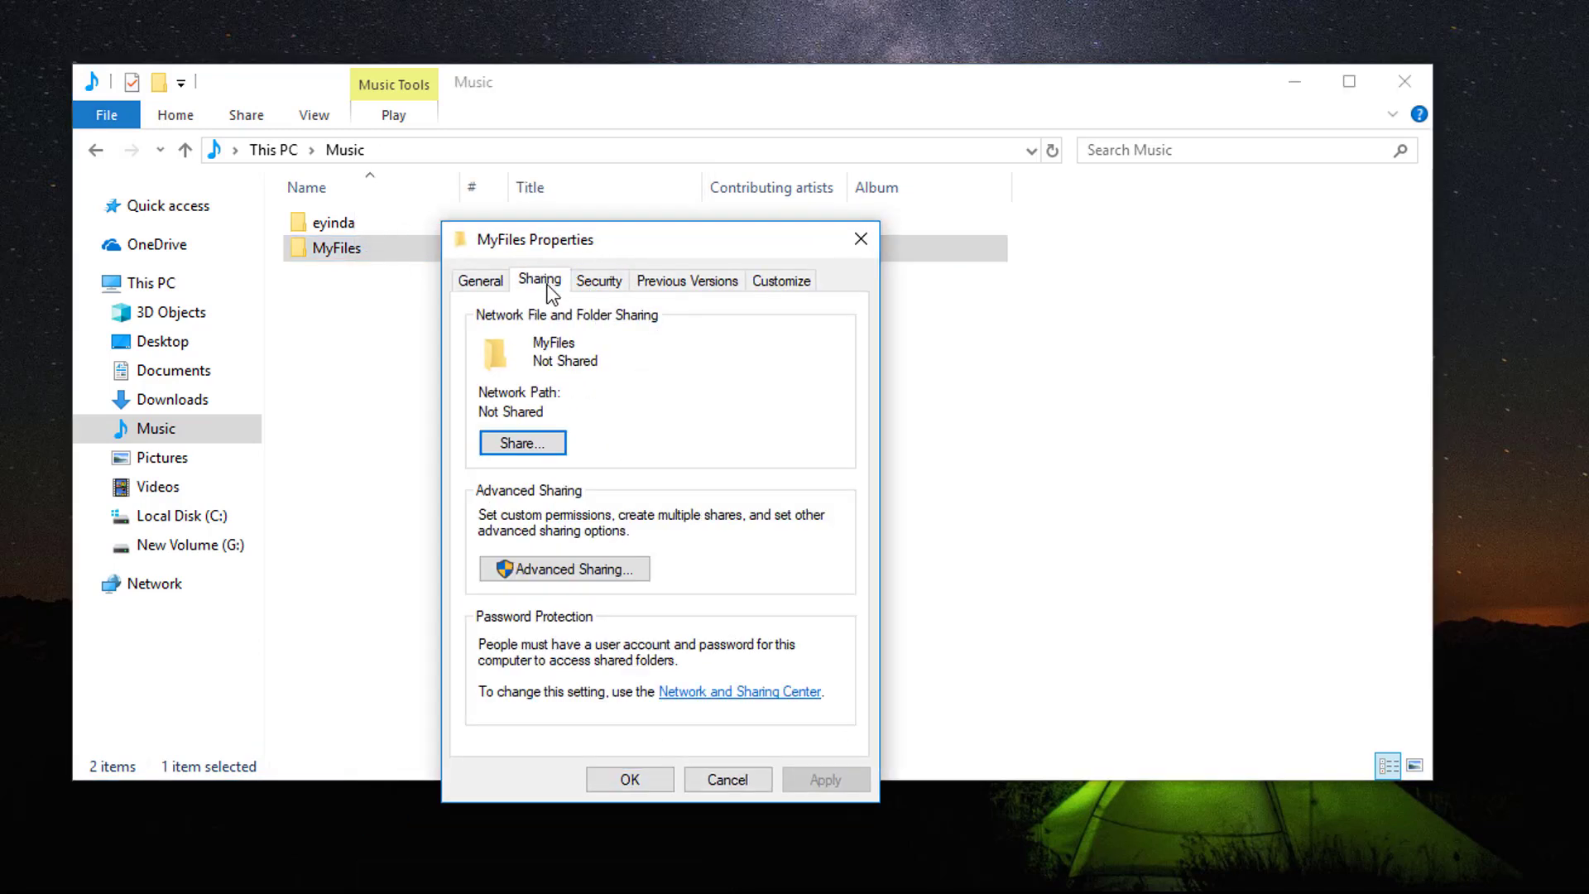
left_click(563, 566)
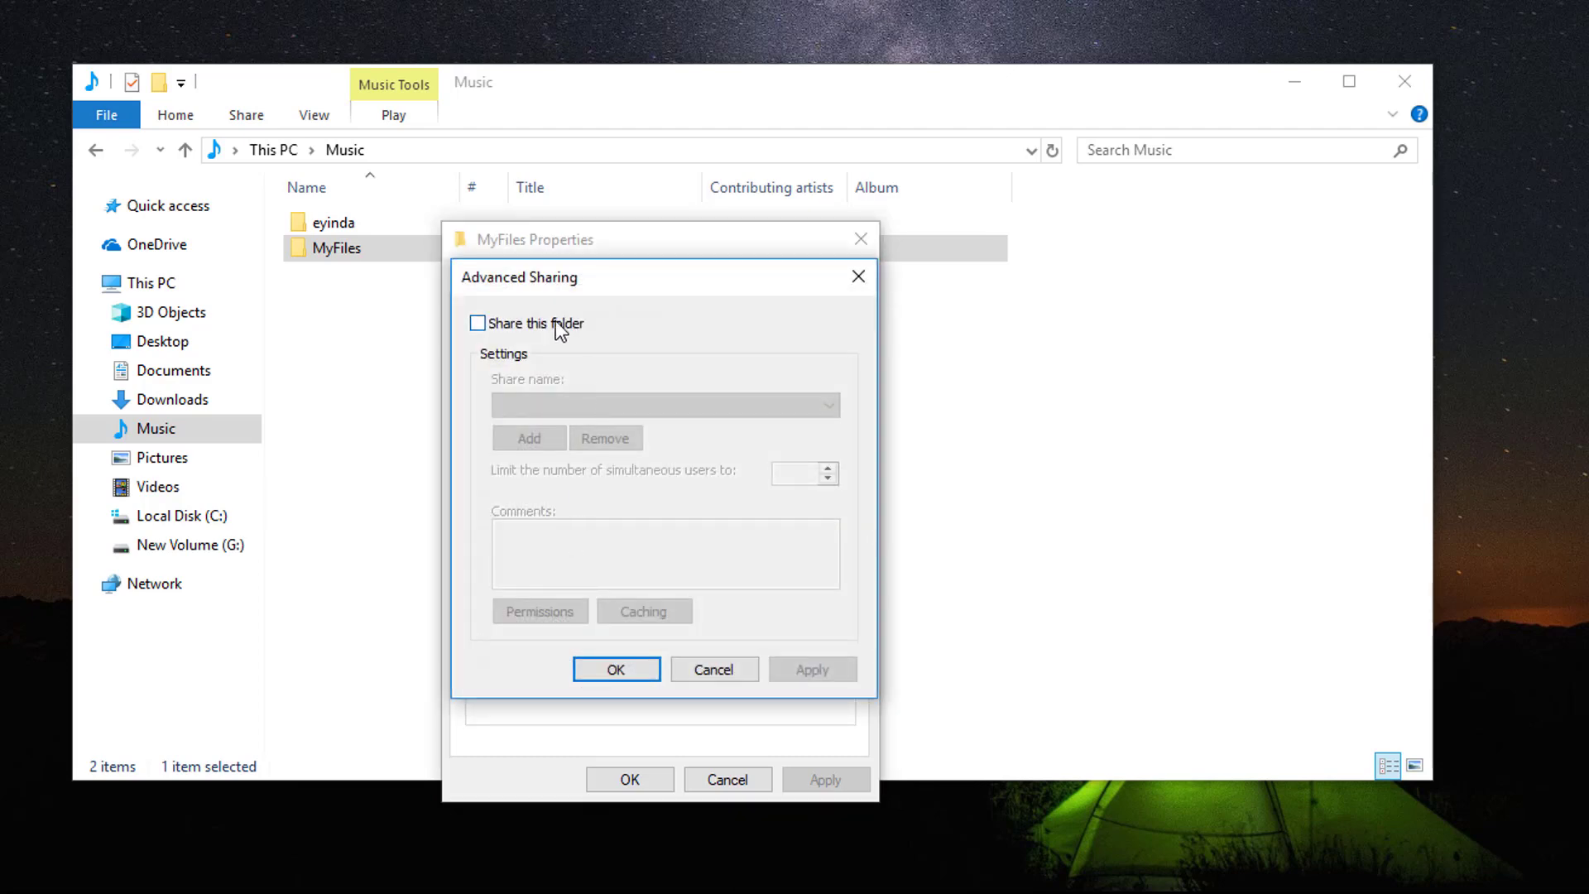
left_click(558, 328)
left_click(547, 408)
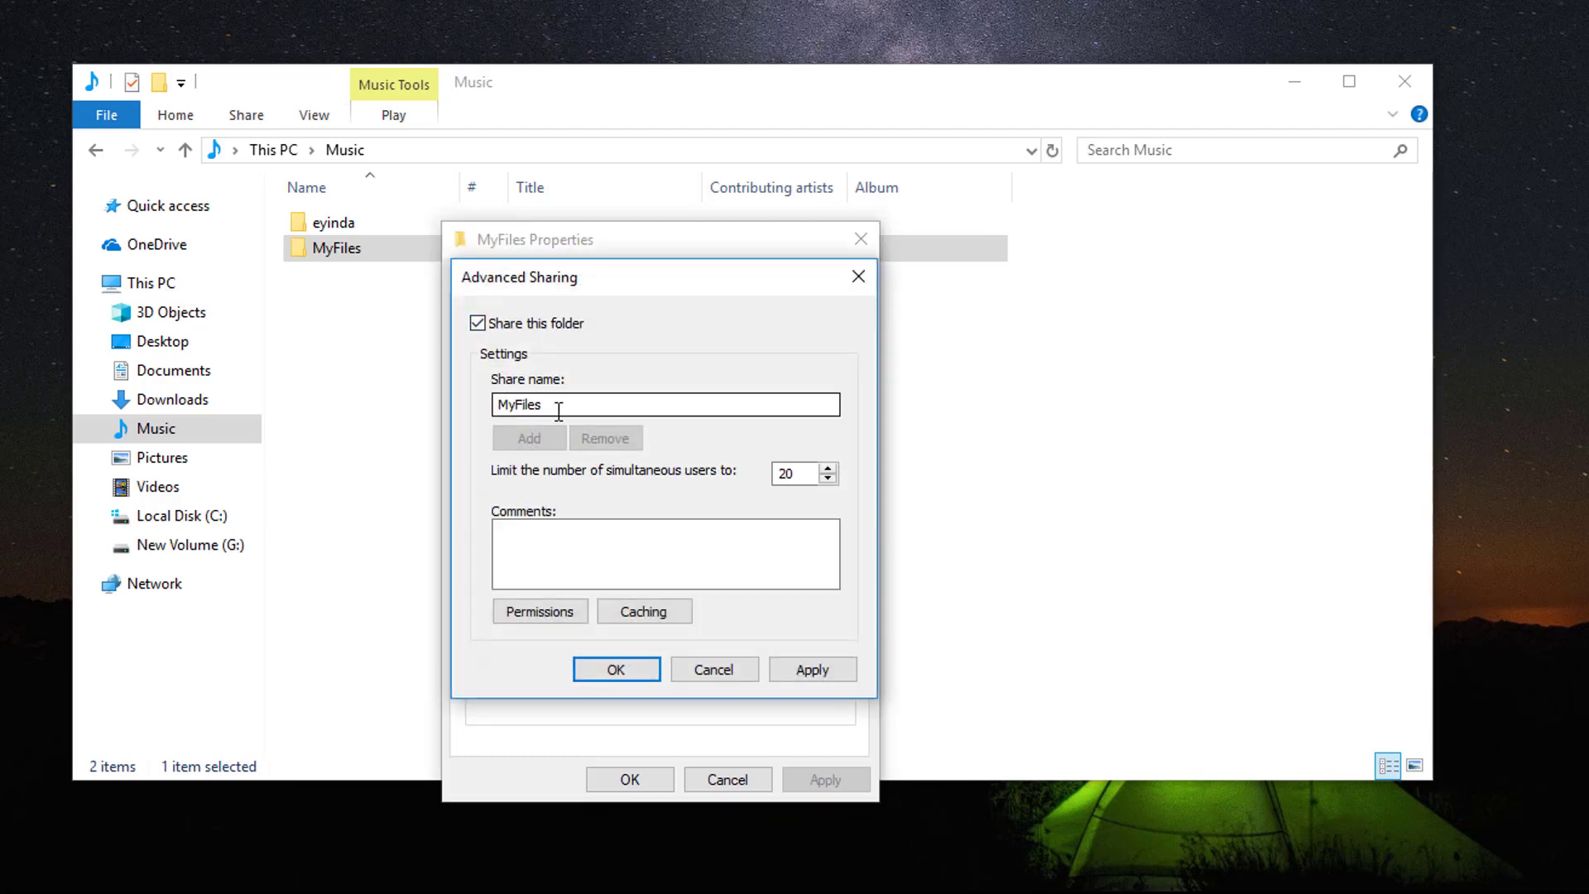
left_click_drag(558, 410, 479, 408)
left_click(558, 405)
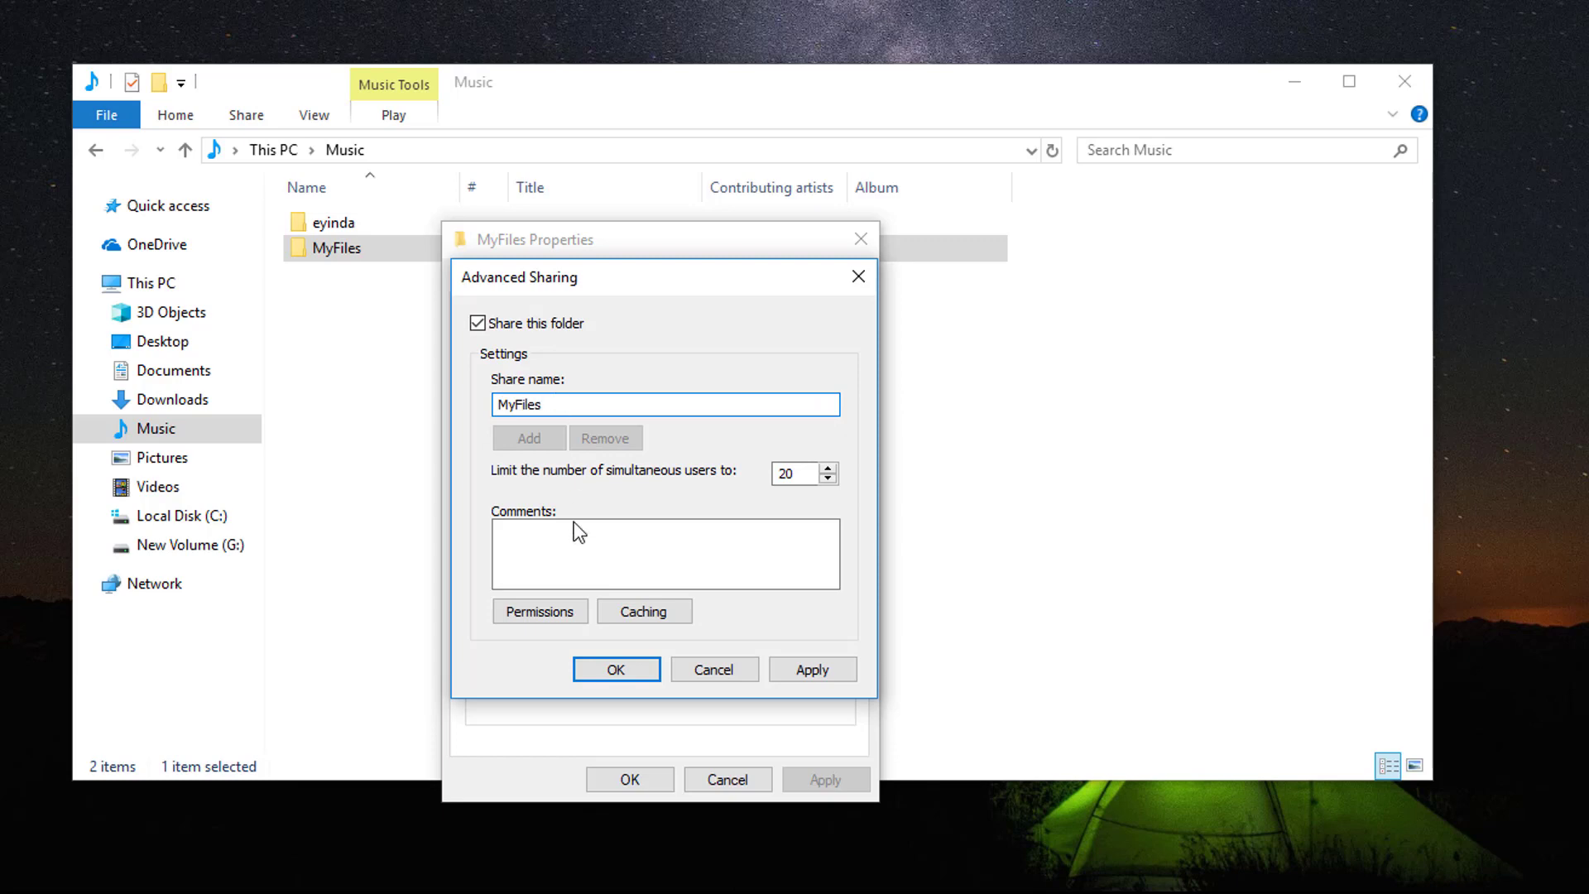
Allow Everyone Change permission on the MyFiles share and apply the settings.
left_click(558, 619)
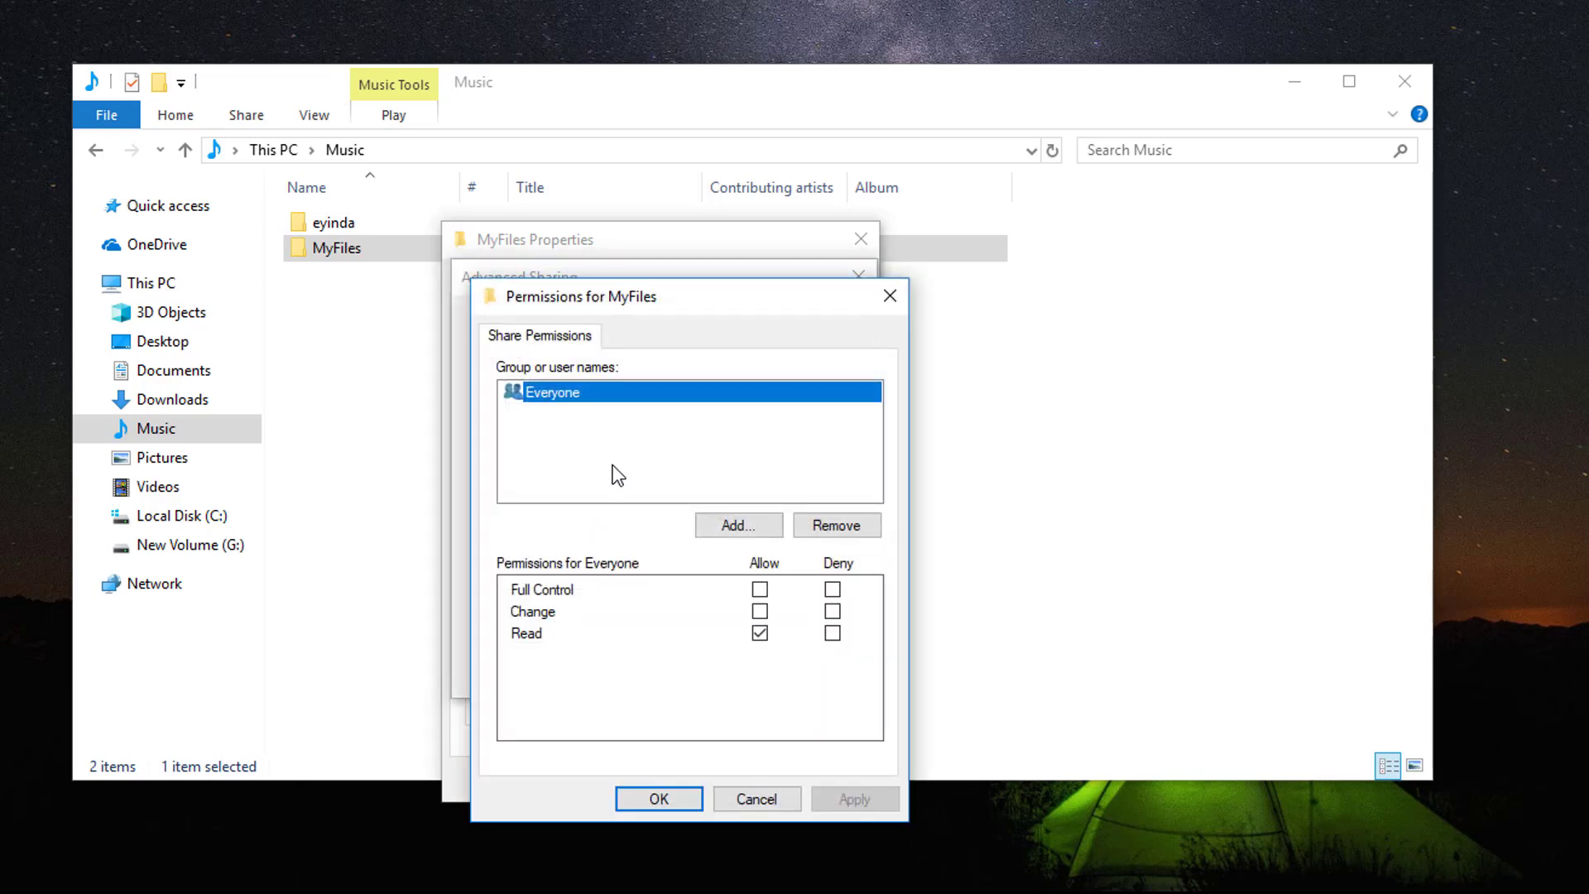
left_click(760, 611)
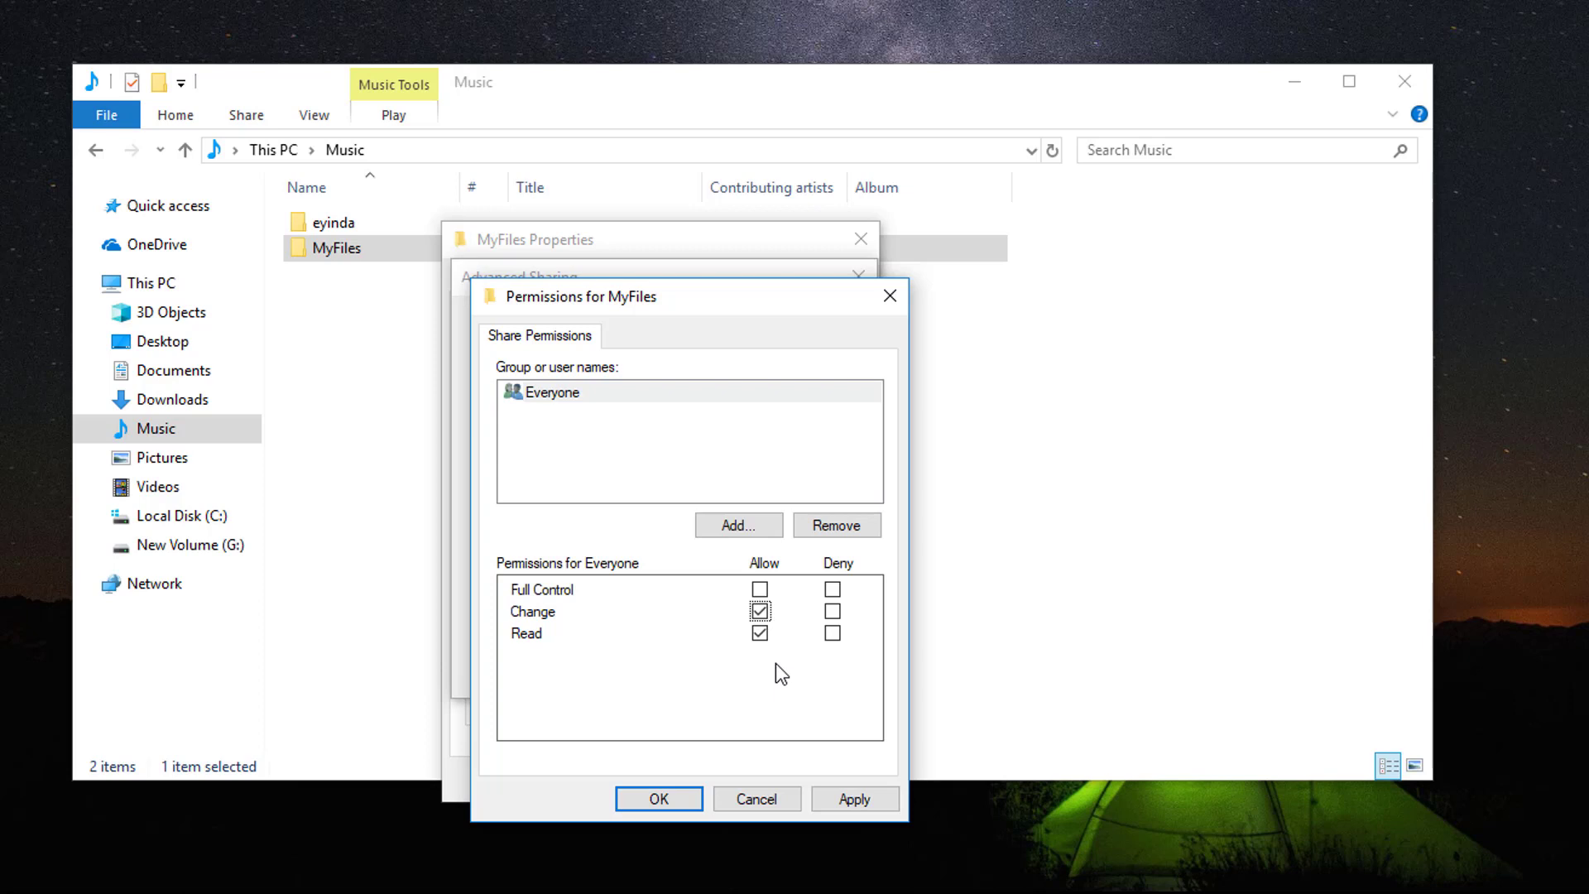
left_click(839, 796)
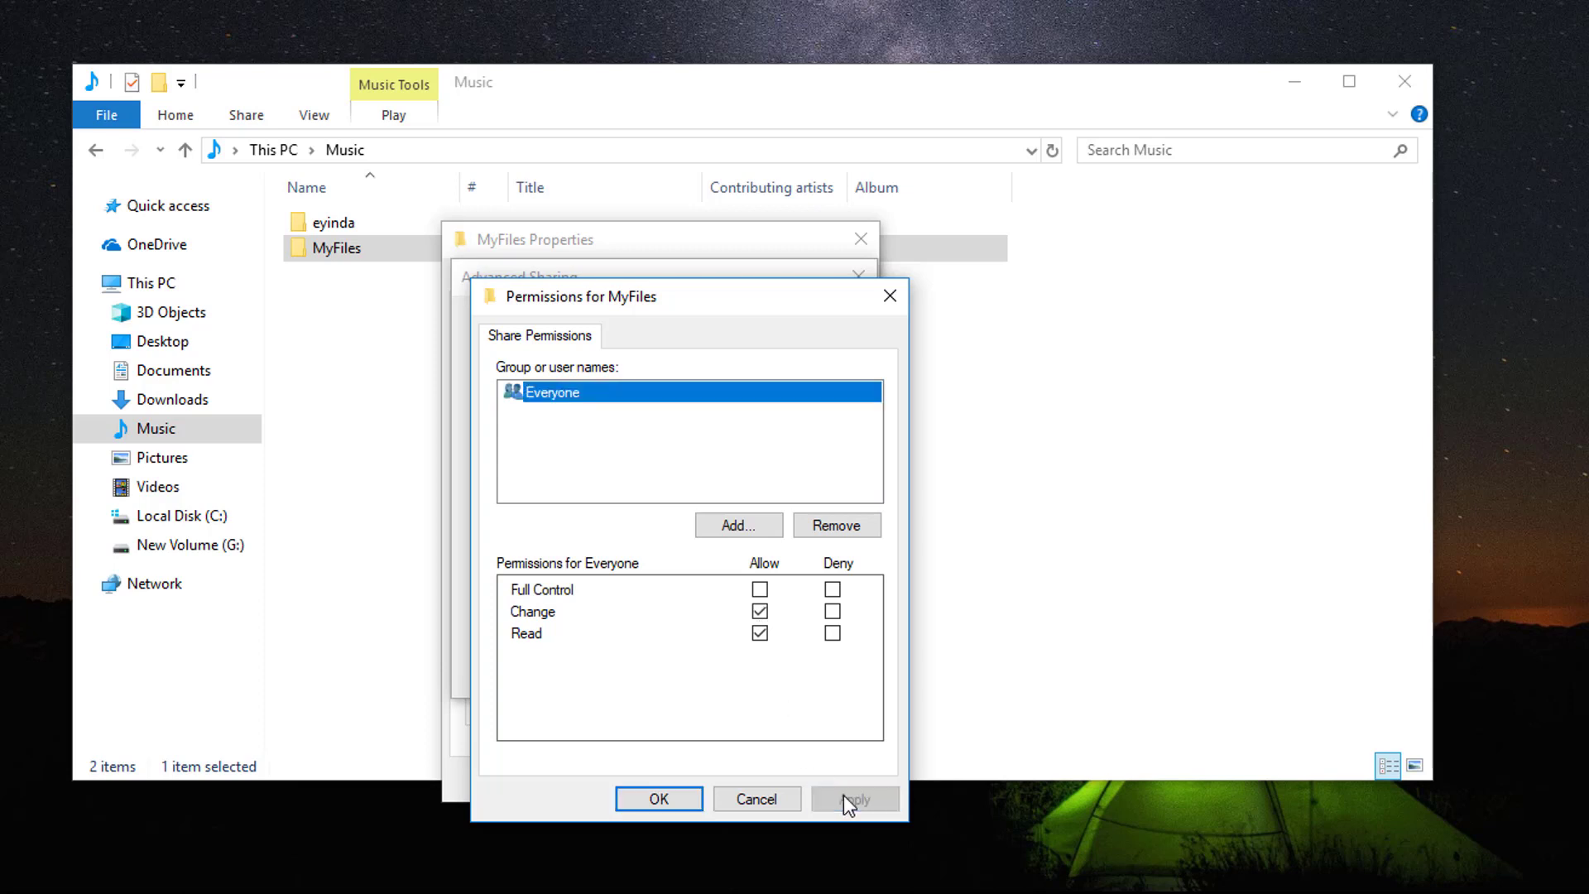
left_click(675, 801)
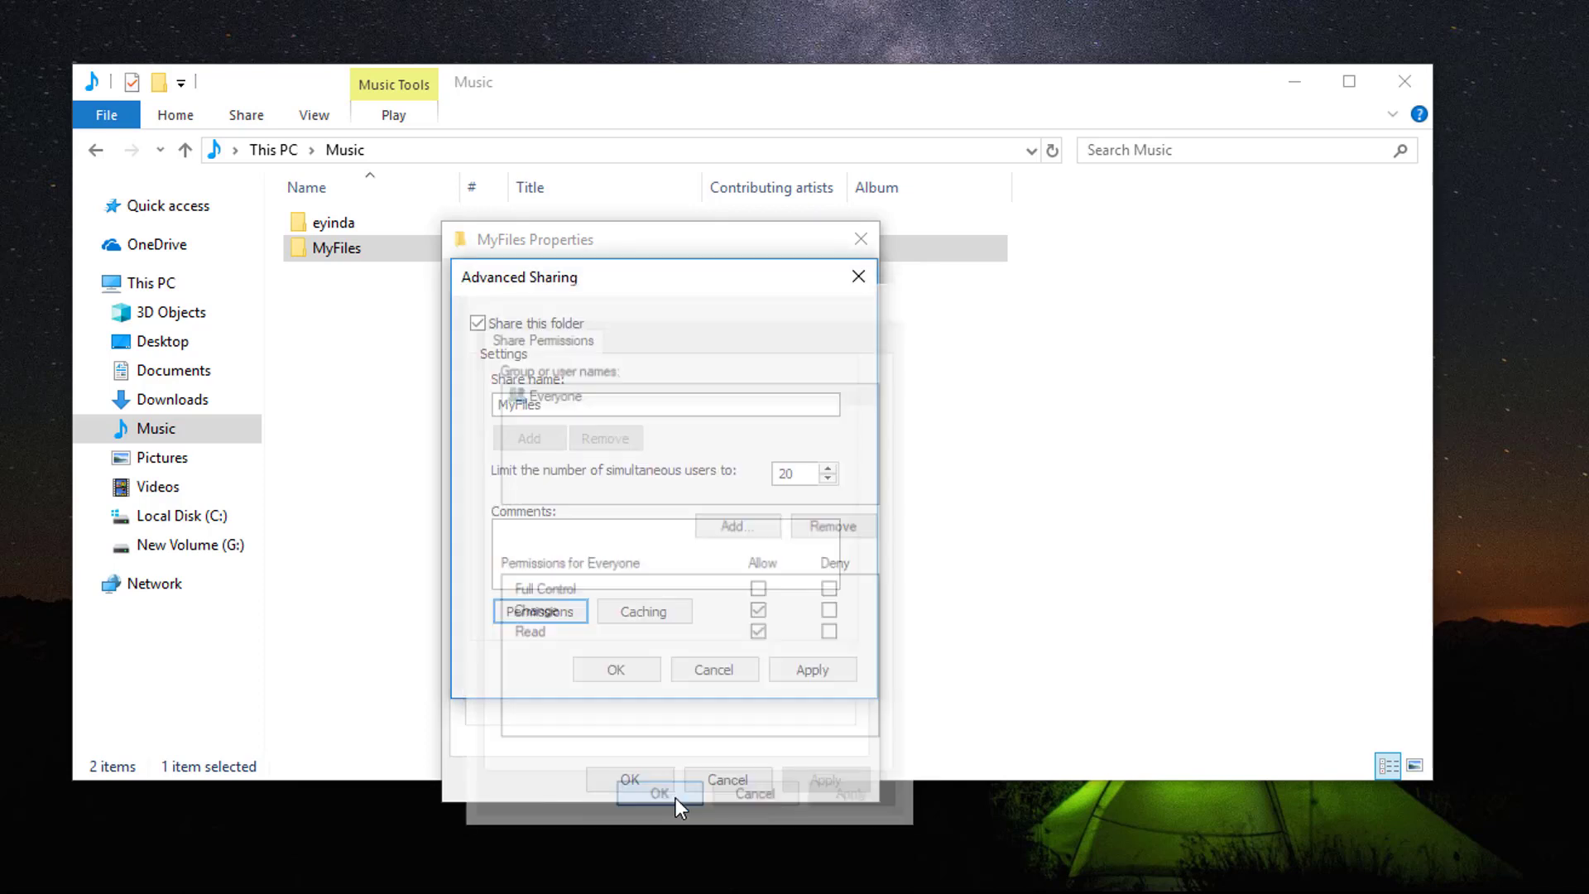
left_click(801, 669)
left_click(646, 678)
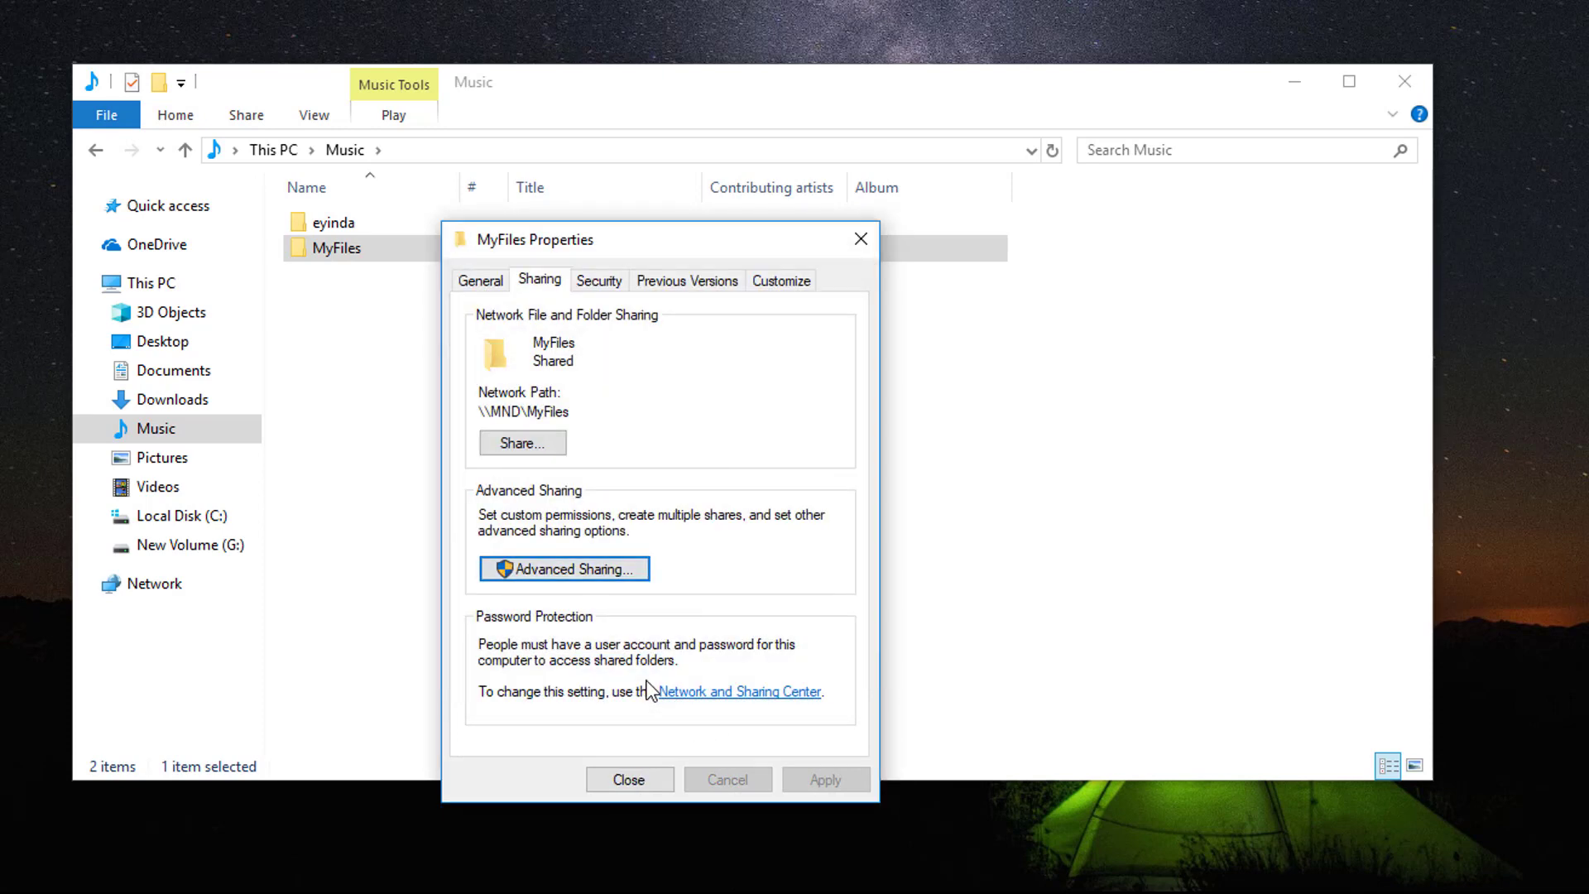
Close the MyFiles properties window and reselect the MyFiles folder.
left_click(628, 780)
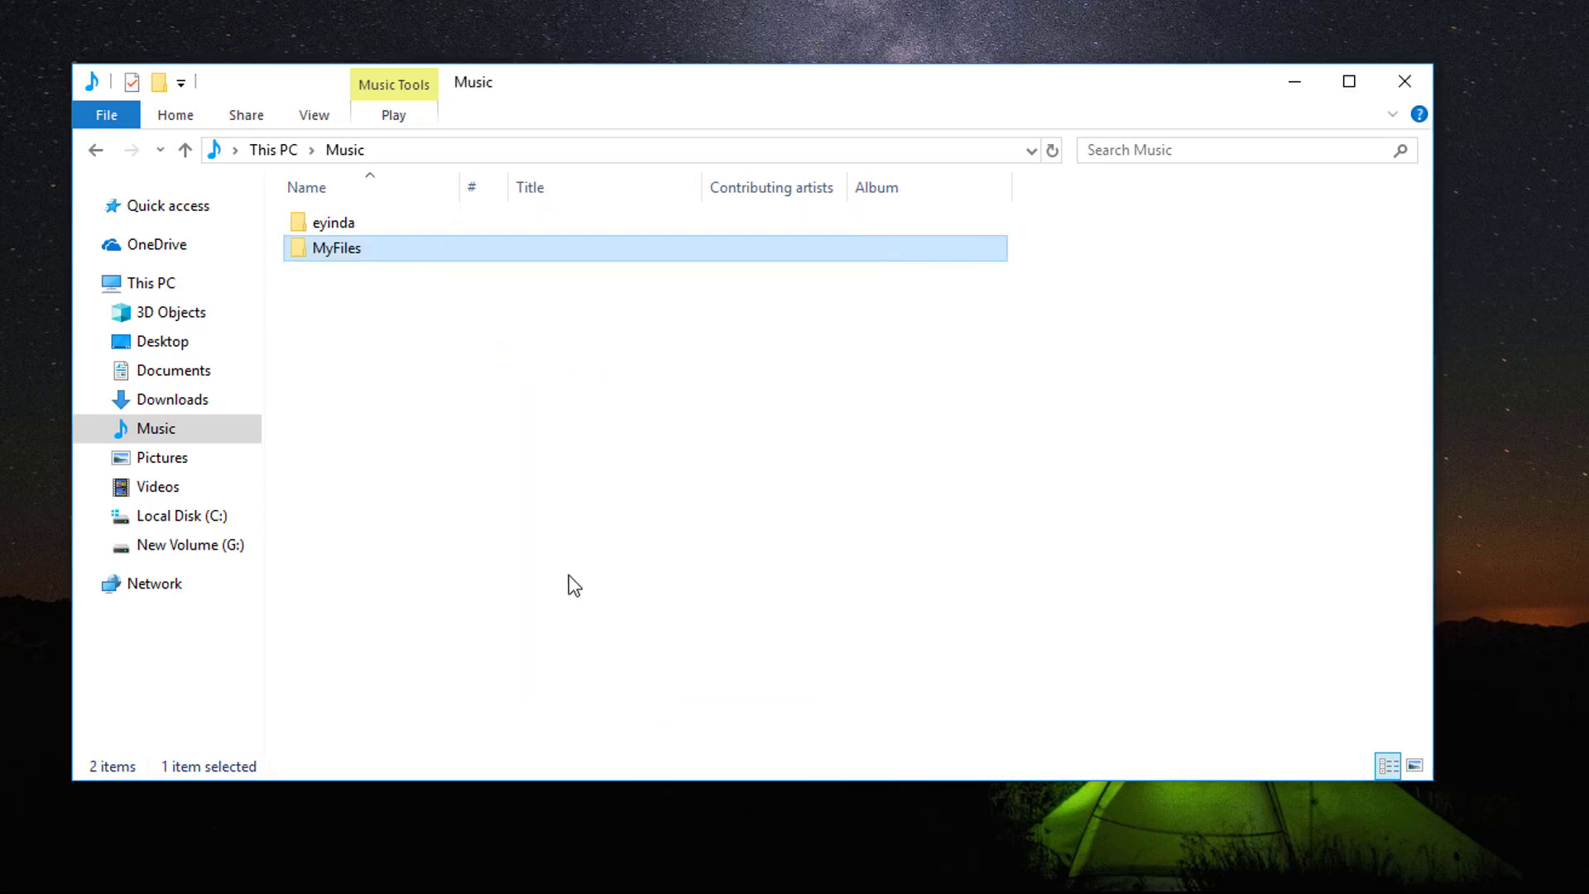
left_click(370, 397)
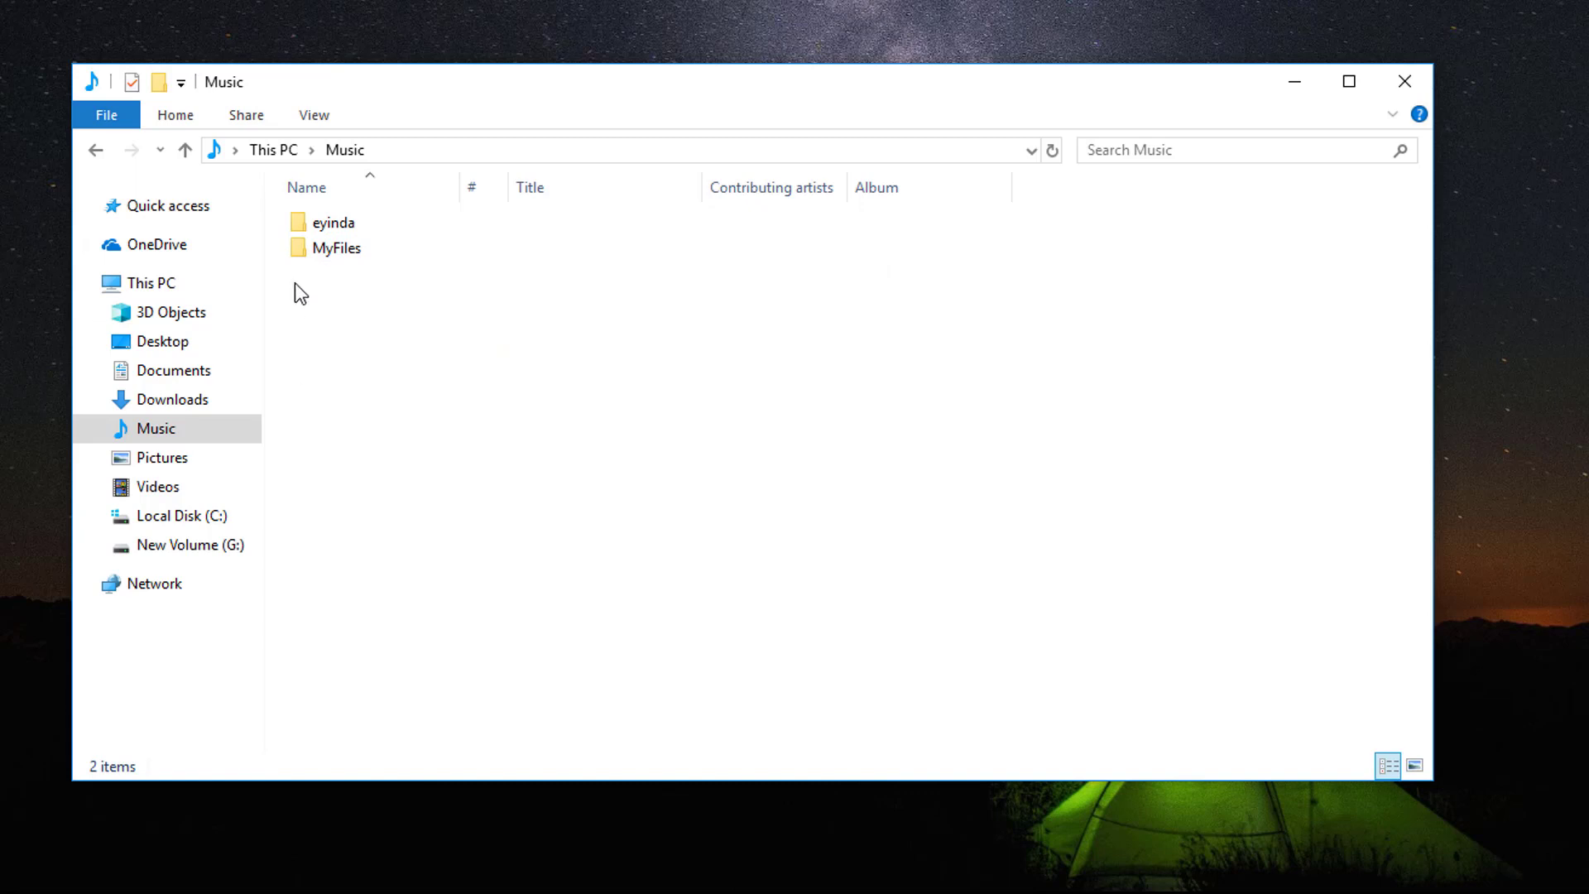
left_click(352, 255)
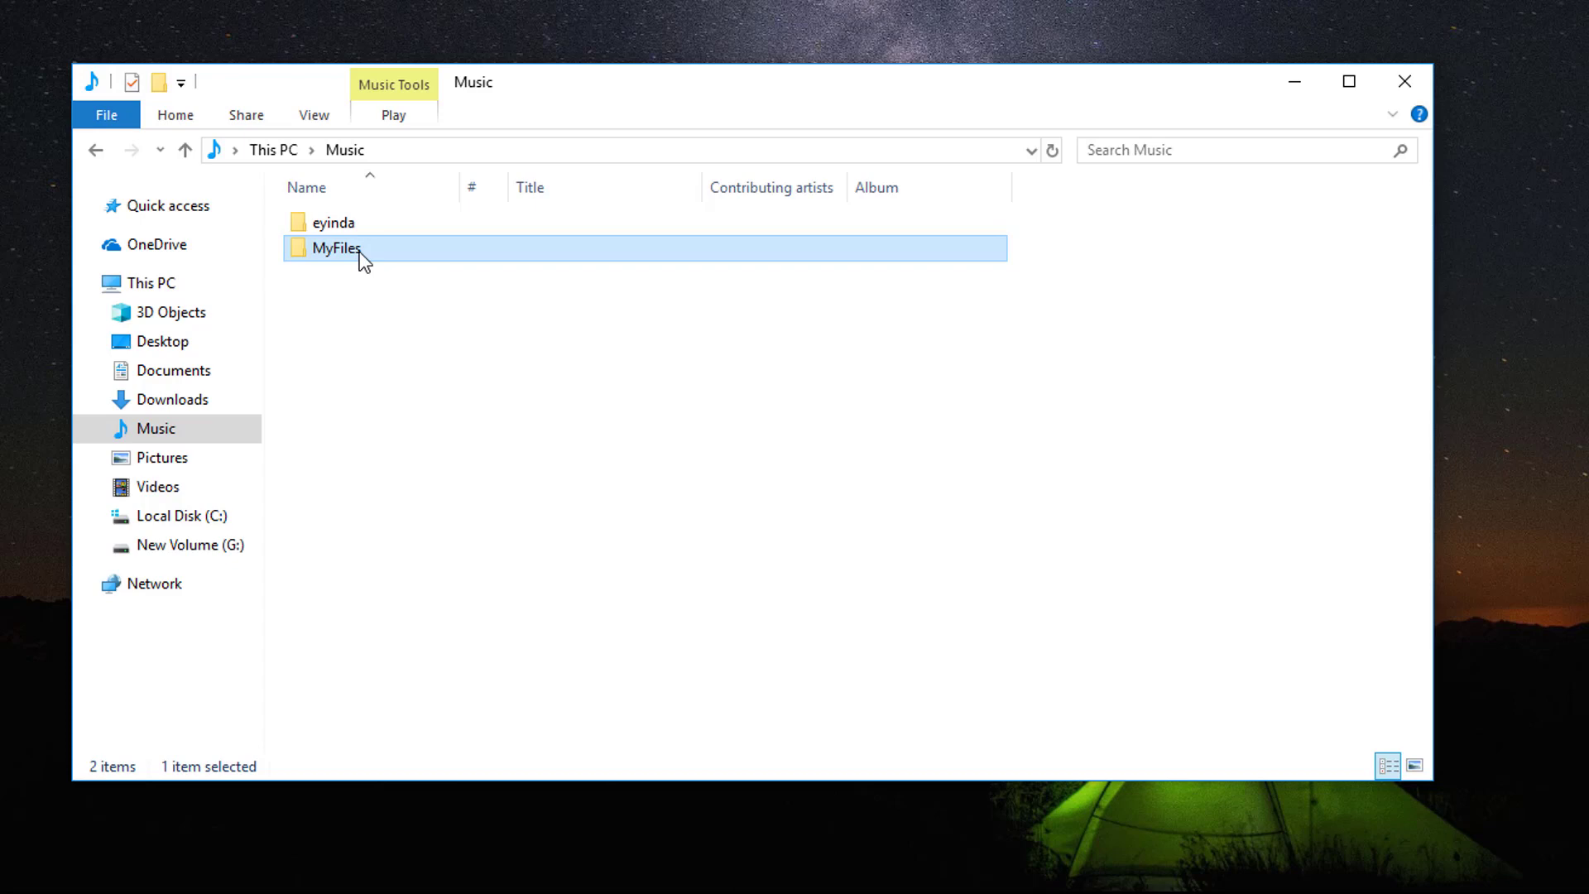
Launch Command Prompt from a Start search for cmd.
key("super")
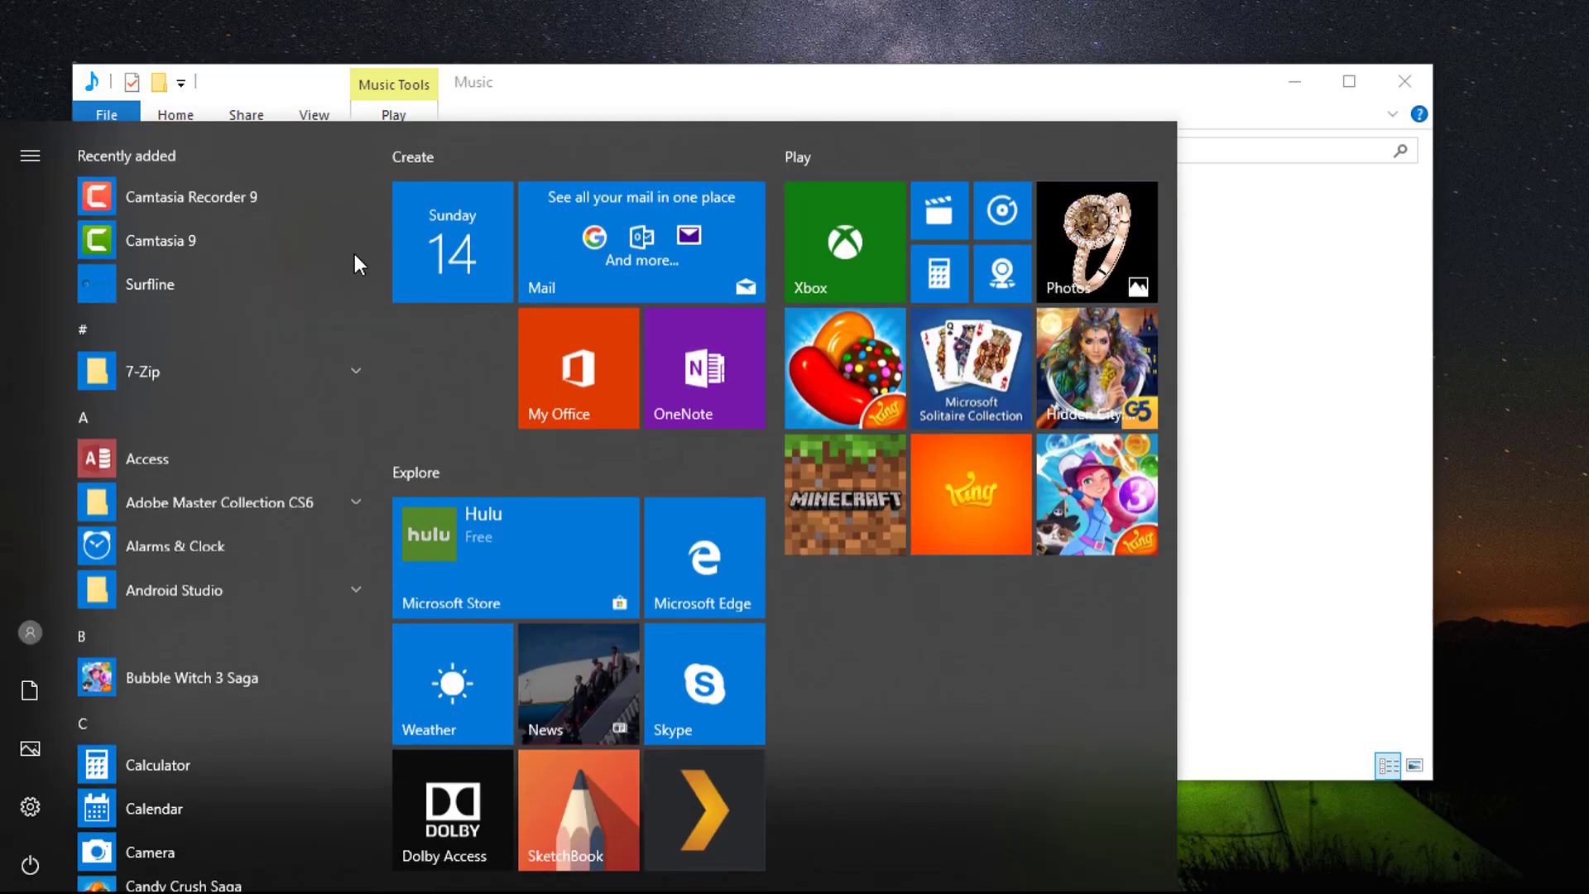
type("cmd")
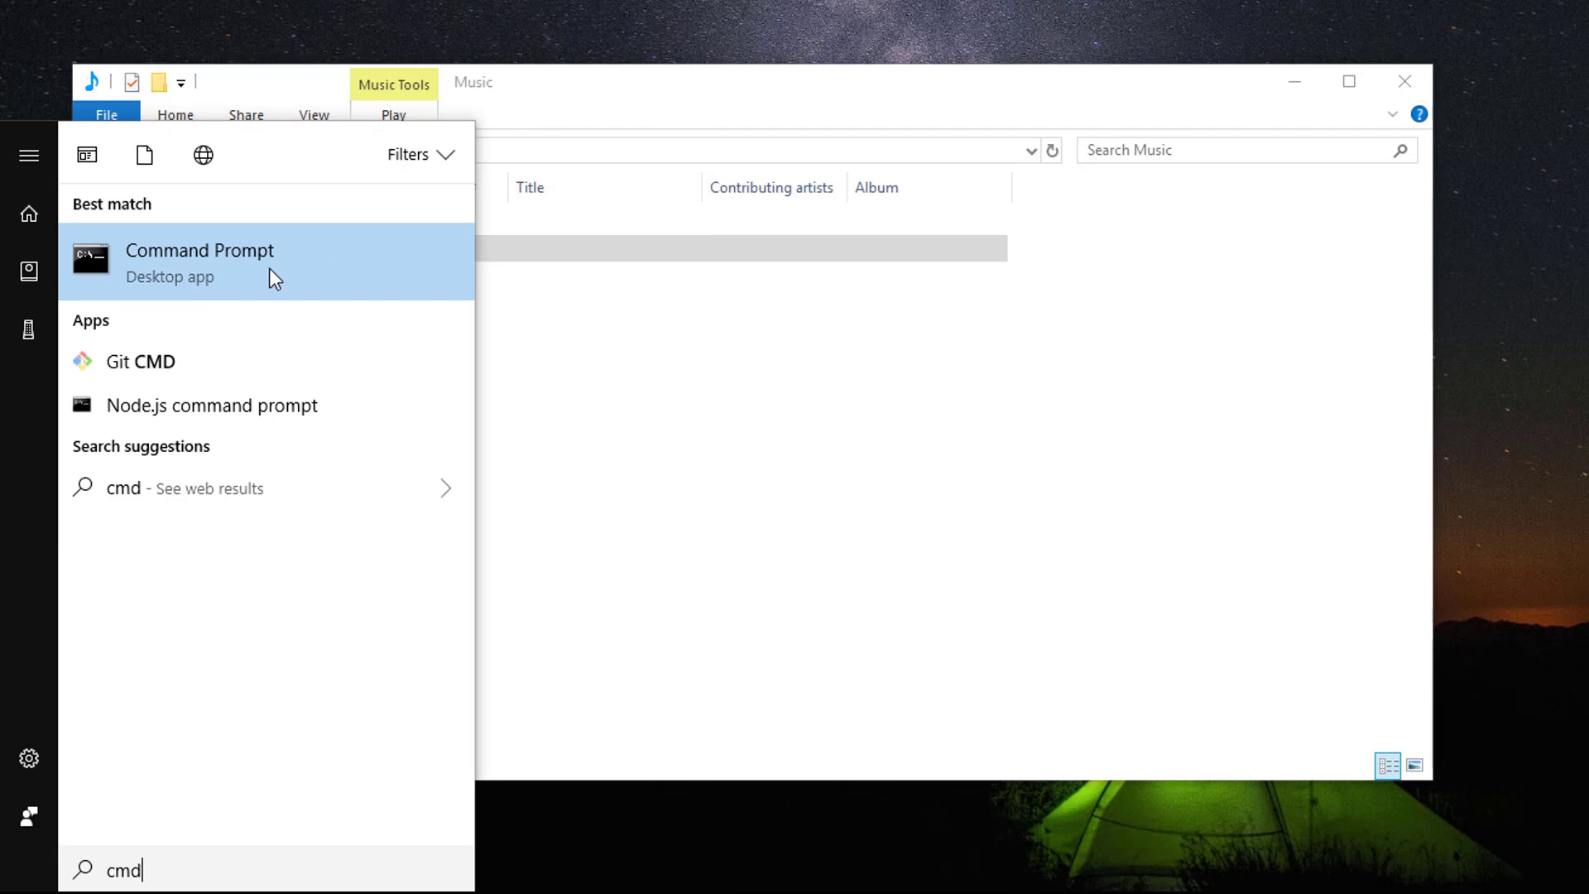
left_click(269, 271)
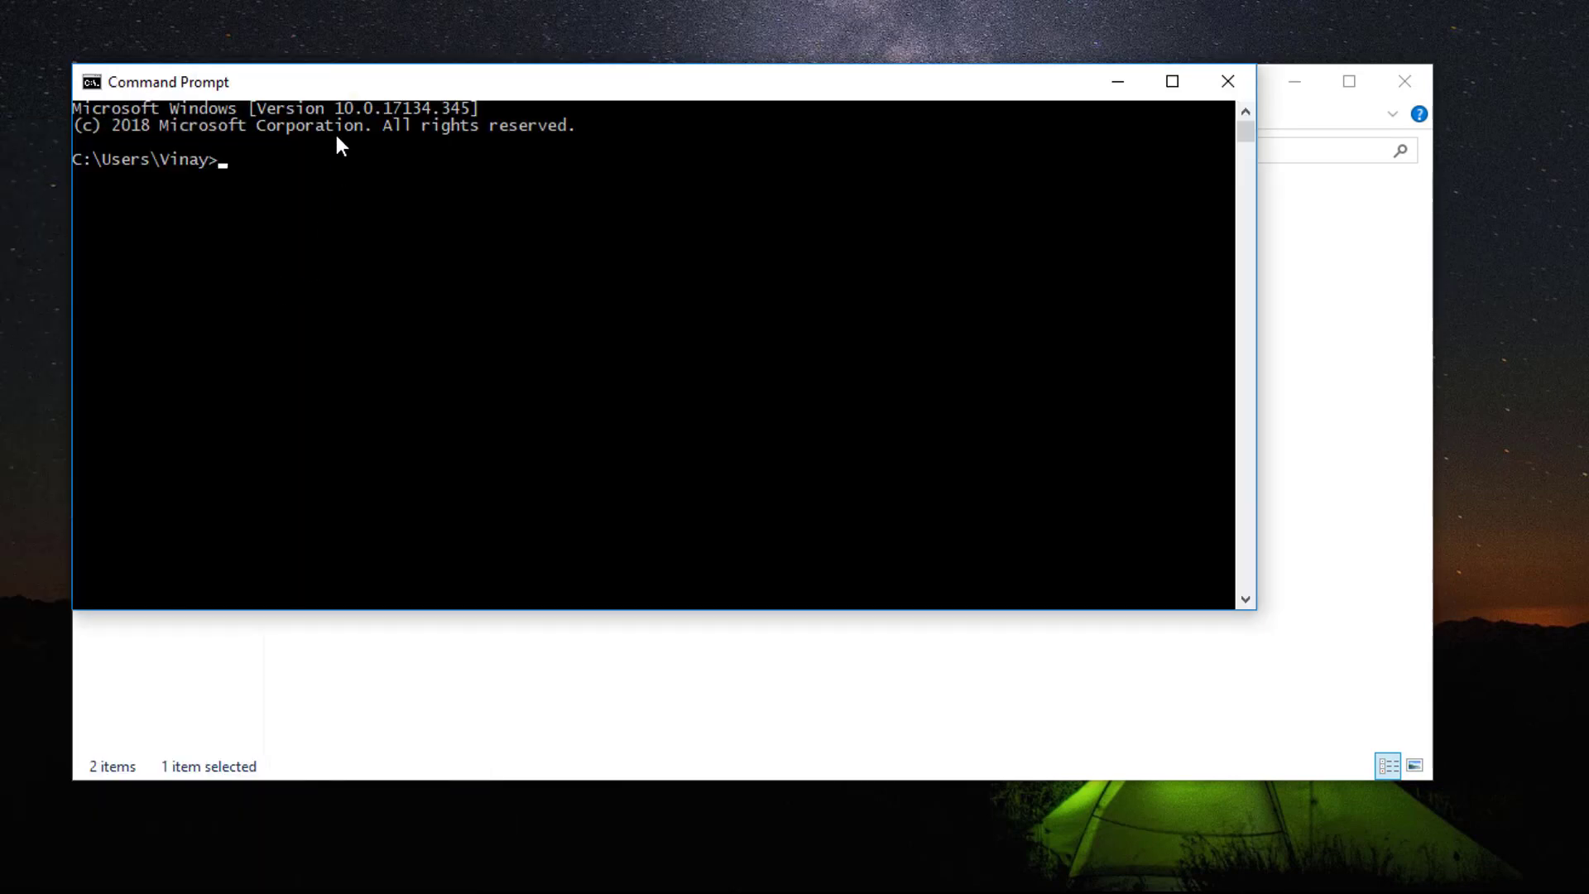
left_click_drag(320, 100, 337, 100)
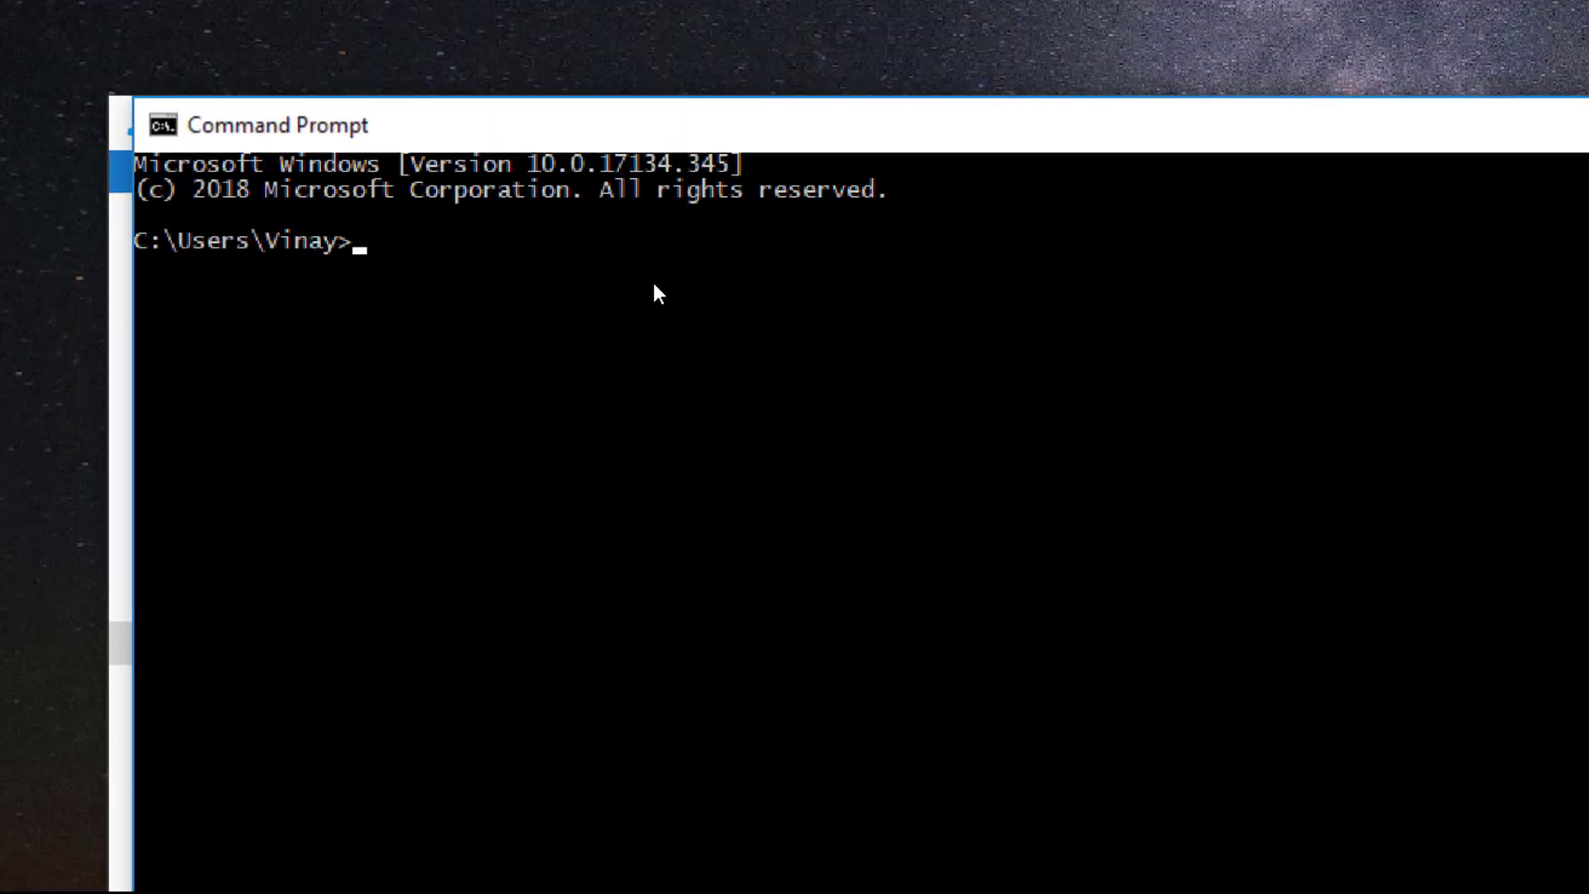
type("arp")
type(" -a")
Run arp -a and start marking the 192.168.43 prefix in its output.
key("Return")
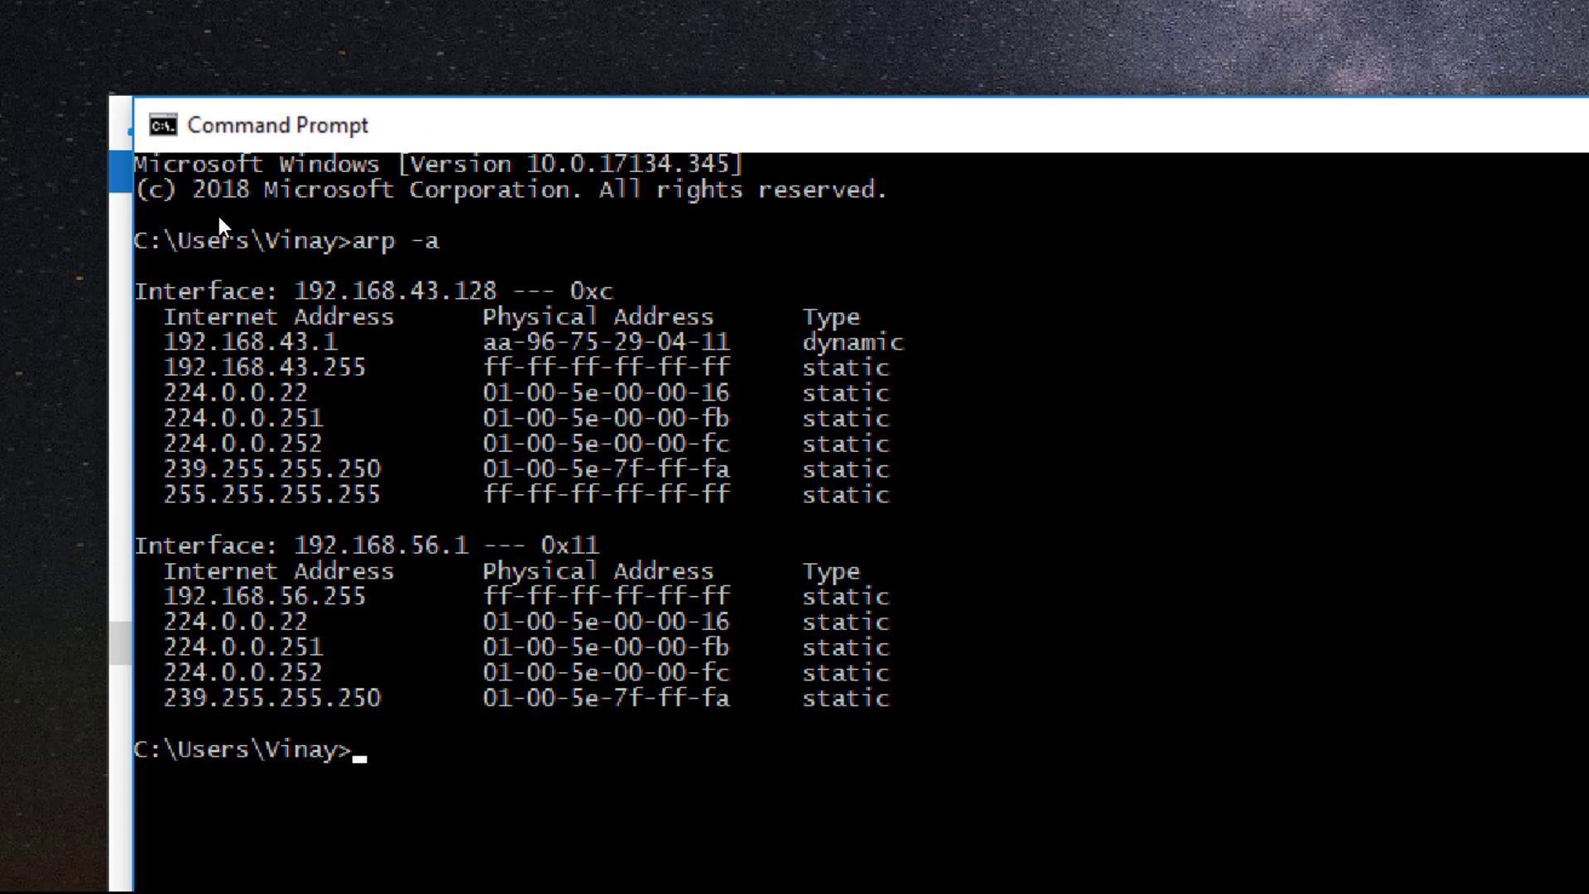
left_click(195, 190)
double_click(319, 290)
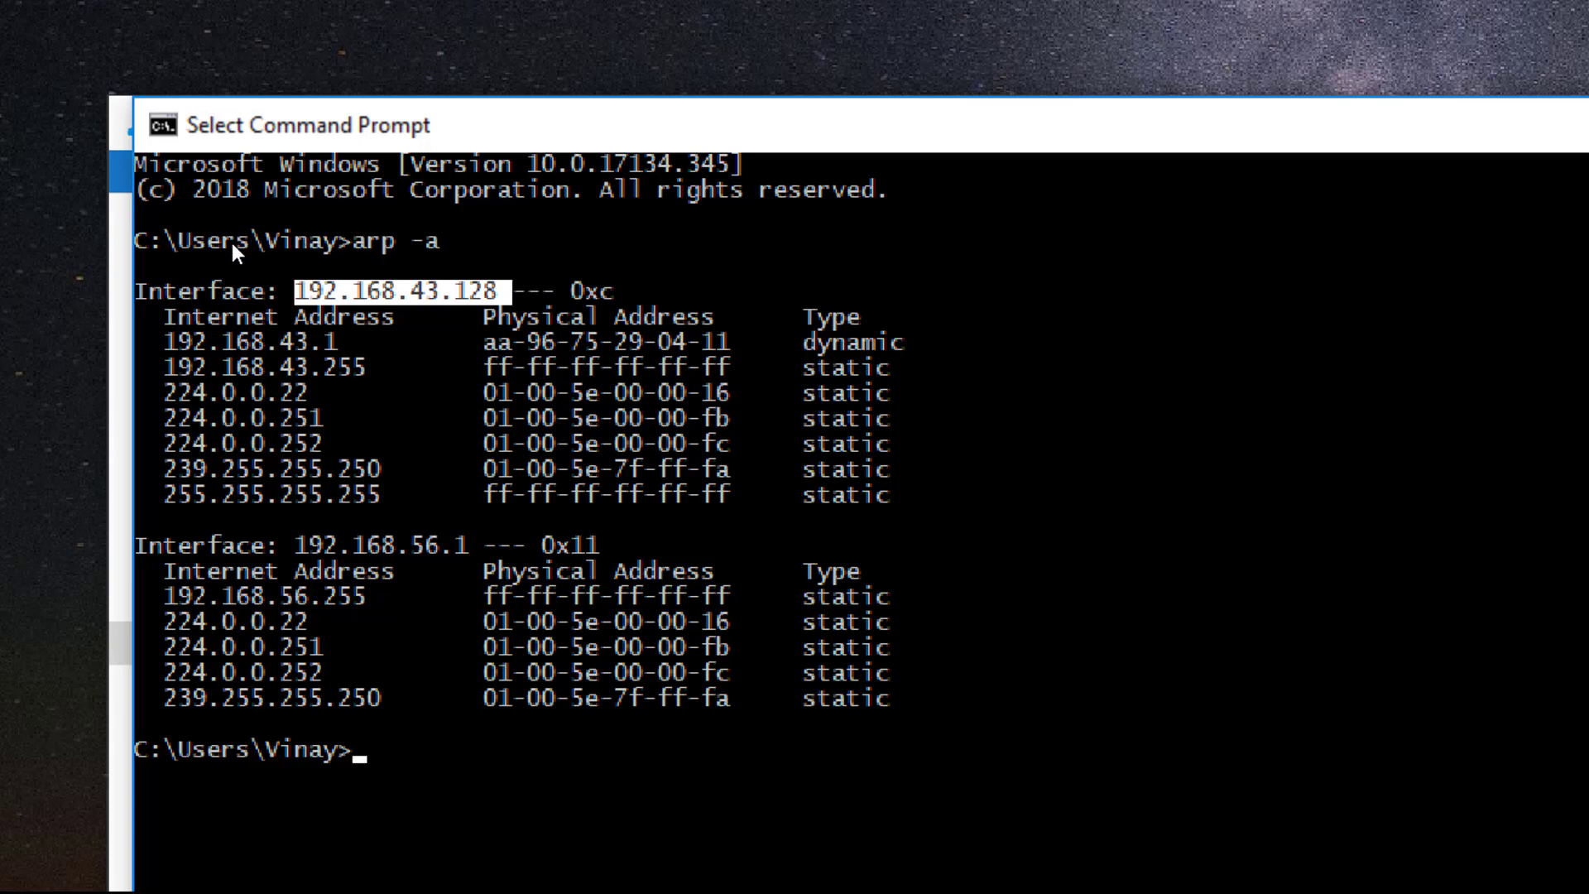
key("Down")
key("shift+Left")
key("shift+Left")
key("shift+Left")
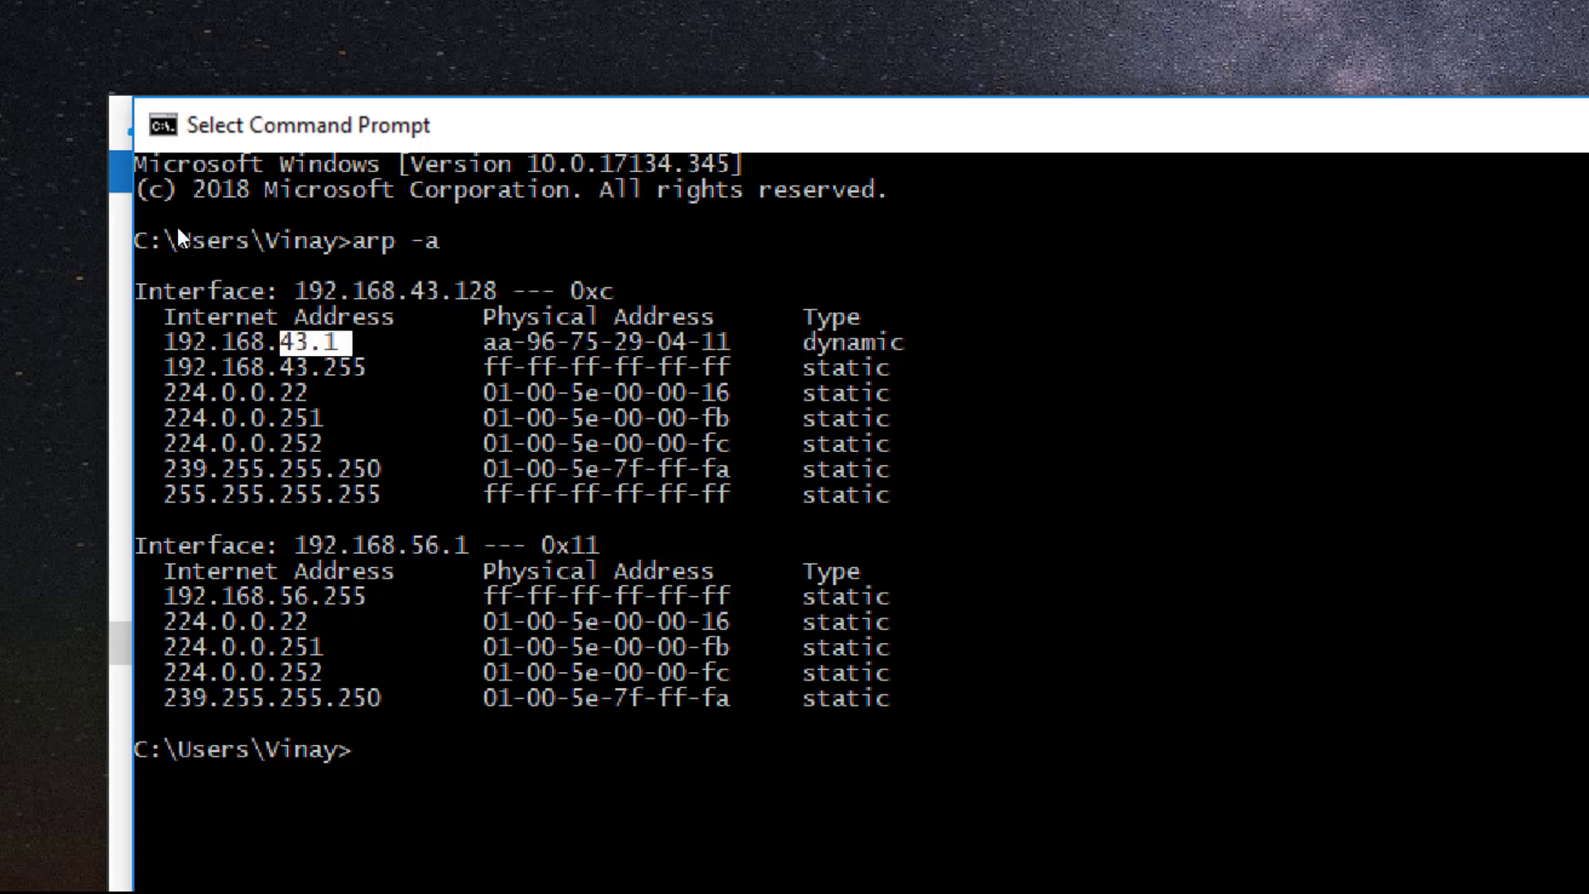
key("shift+Left")
key("shift+Left")
key("shift+Left")
key("Left")
key("Left")
key("Left")
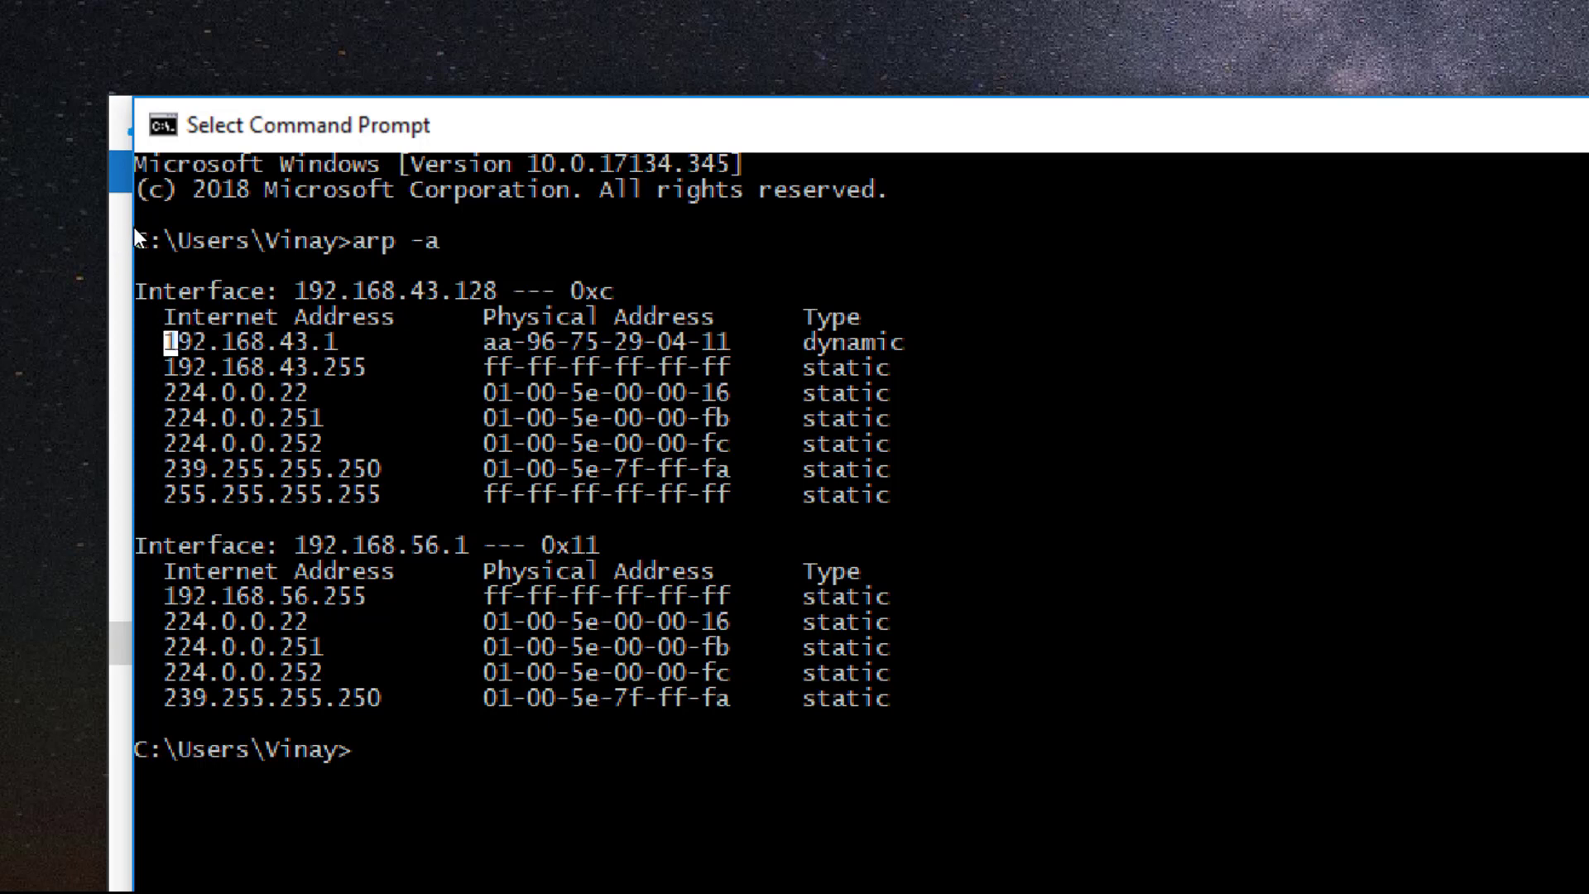
key("shift+Right")
key("shift+Right")
key("shift+Right")
key("shift+Right")
key("shift+Right")
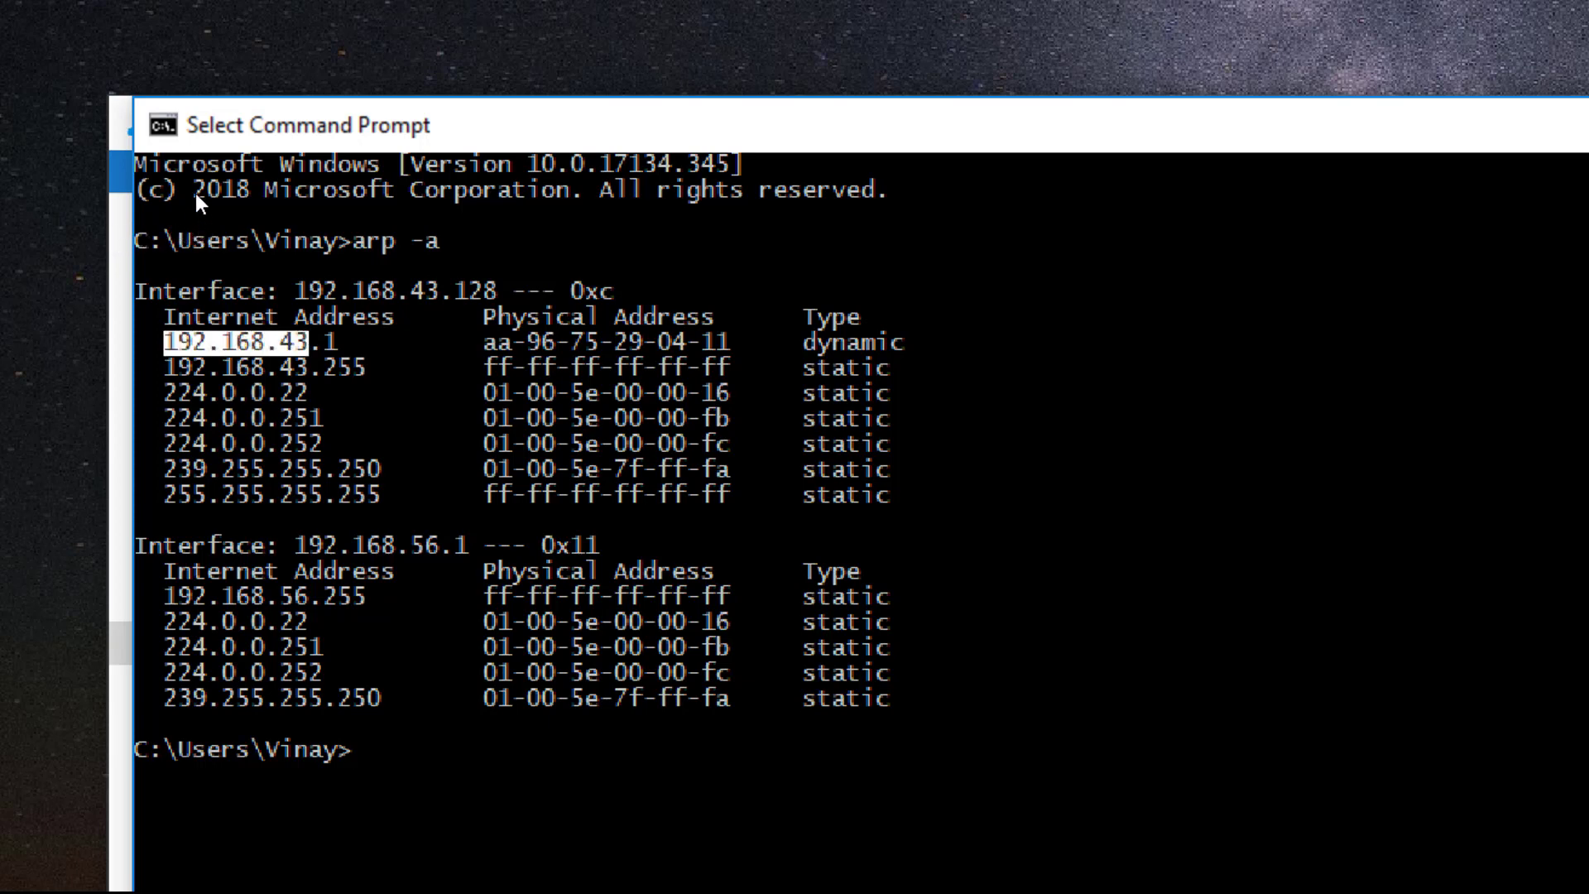
Narrow the selection to exactly the interface address 192.168.43.128.
key("shift+Up")
key("shift+Up")
key("Right")
key("Right")
key("Left")
key("Left")
key("Left")
key("shift+Right")
key("shift+Right")
key("shift+Right")
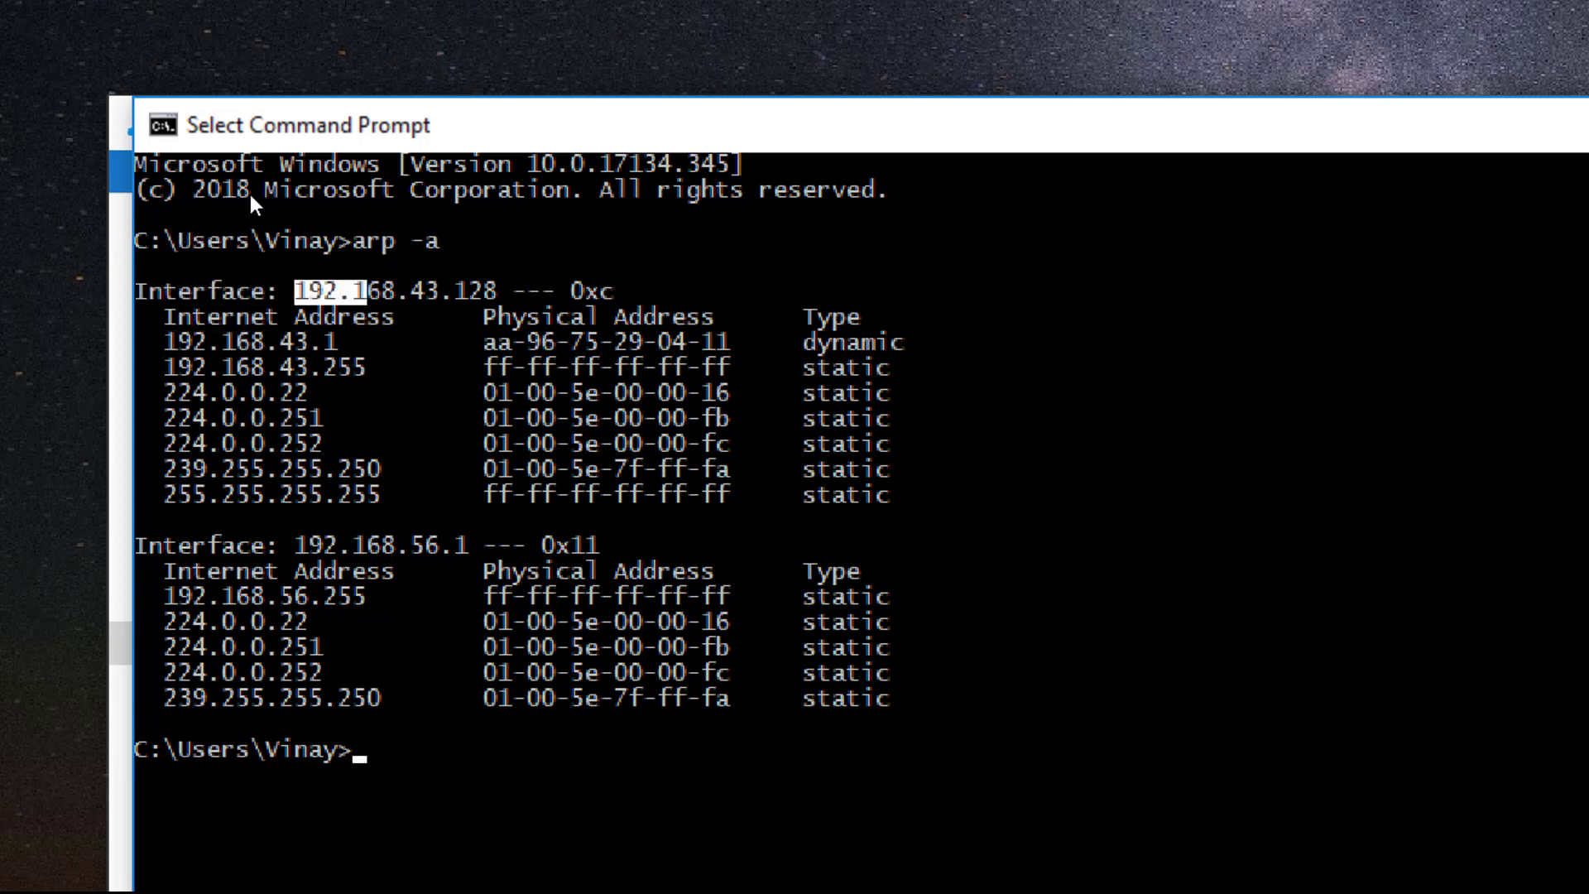
key("shift+Right")
key("shift+Right")
key("shift+Right")
key("shift+Right")
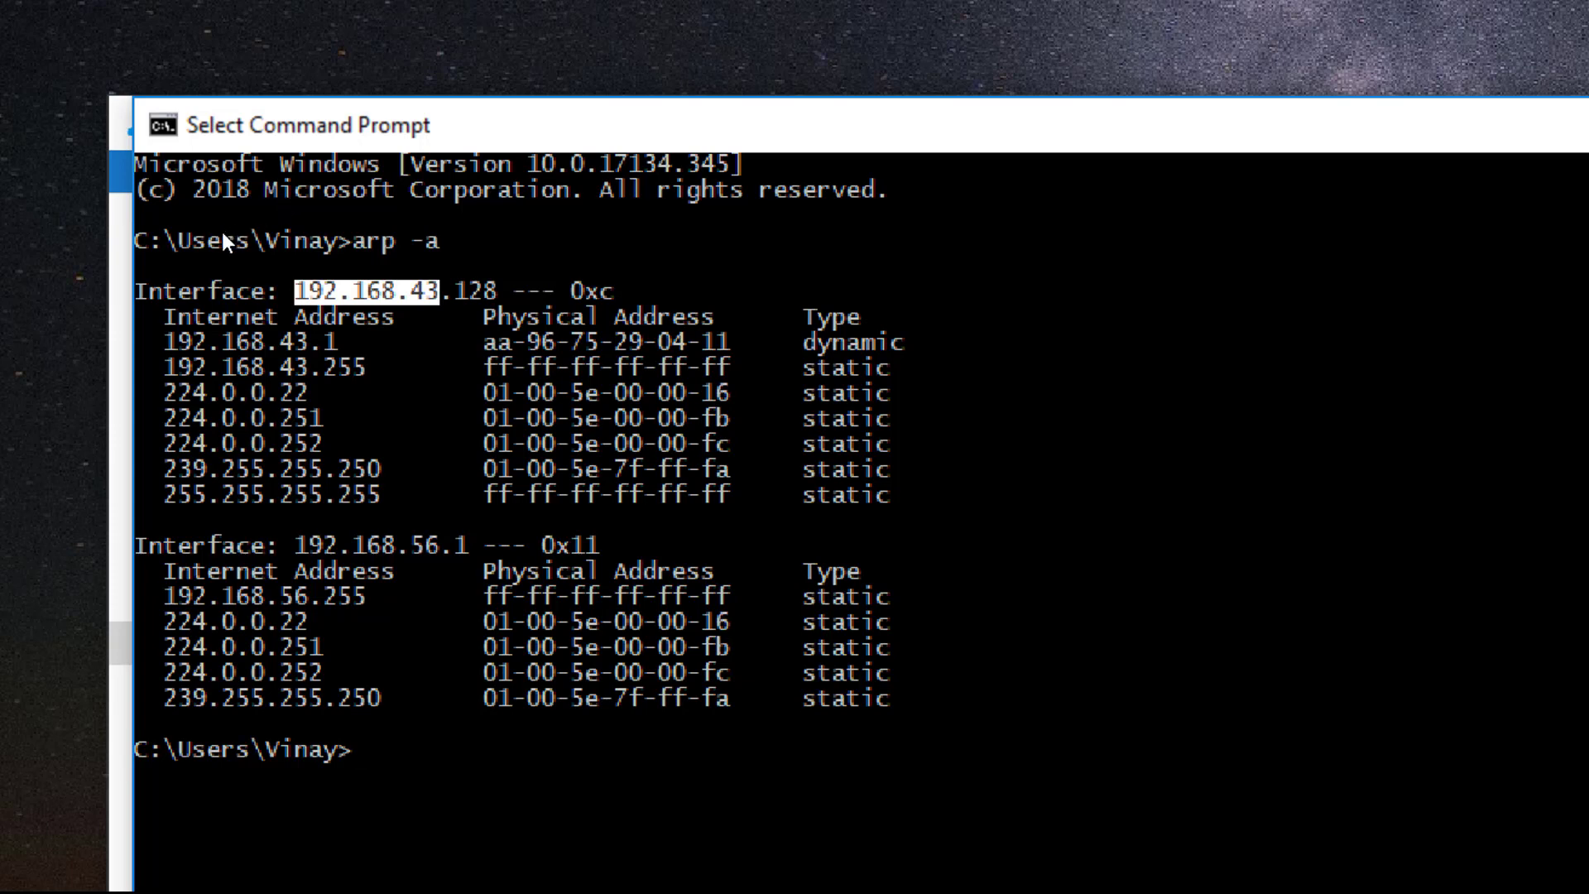
key("Left")
key("shift+Right")
key("shift+Right")
key("shift+Right")
key("shift+Right")
key("shift+Right")
key("shift+Right")
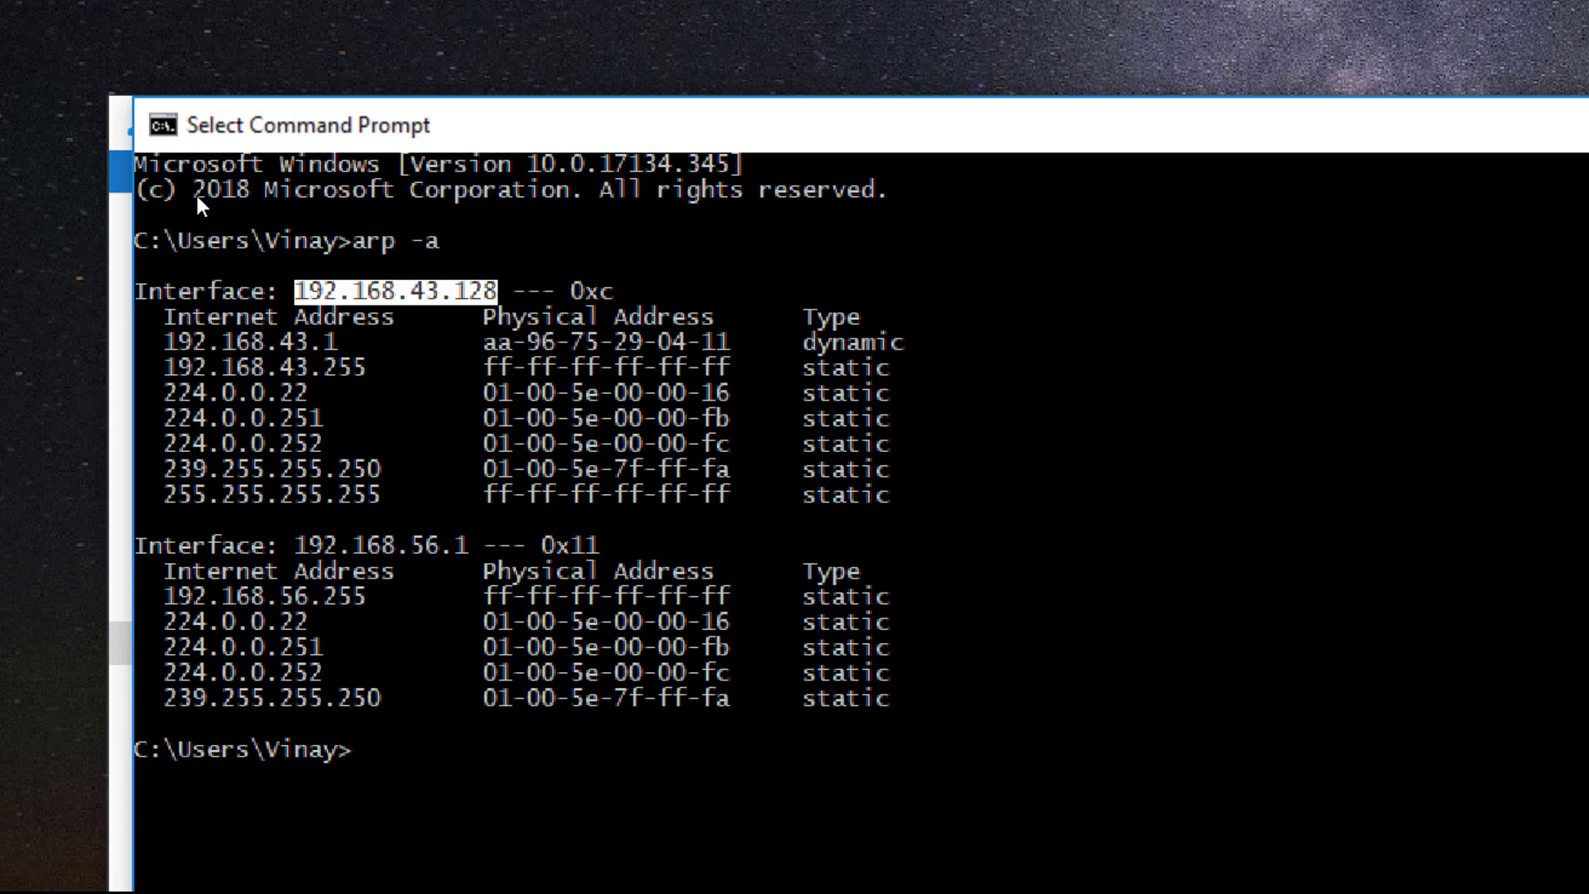
key("Left")
key("shift+Right")
key("shift+Right")
key("shift+Right")
key("shift+Right")
key("shift+Right")
key("shift+Right")
key("shift+Left")
key("Left")
key("Left")
key("Left")
key("Left")
key("shift+Right")
key("shift+Right")
key("shift+Right")
key("shift+Right")
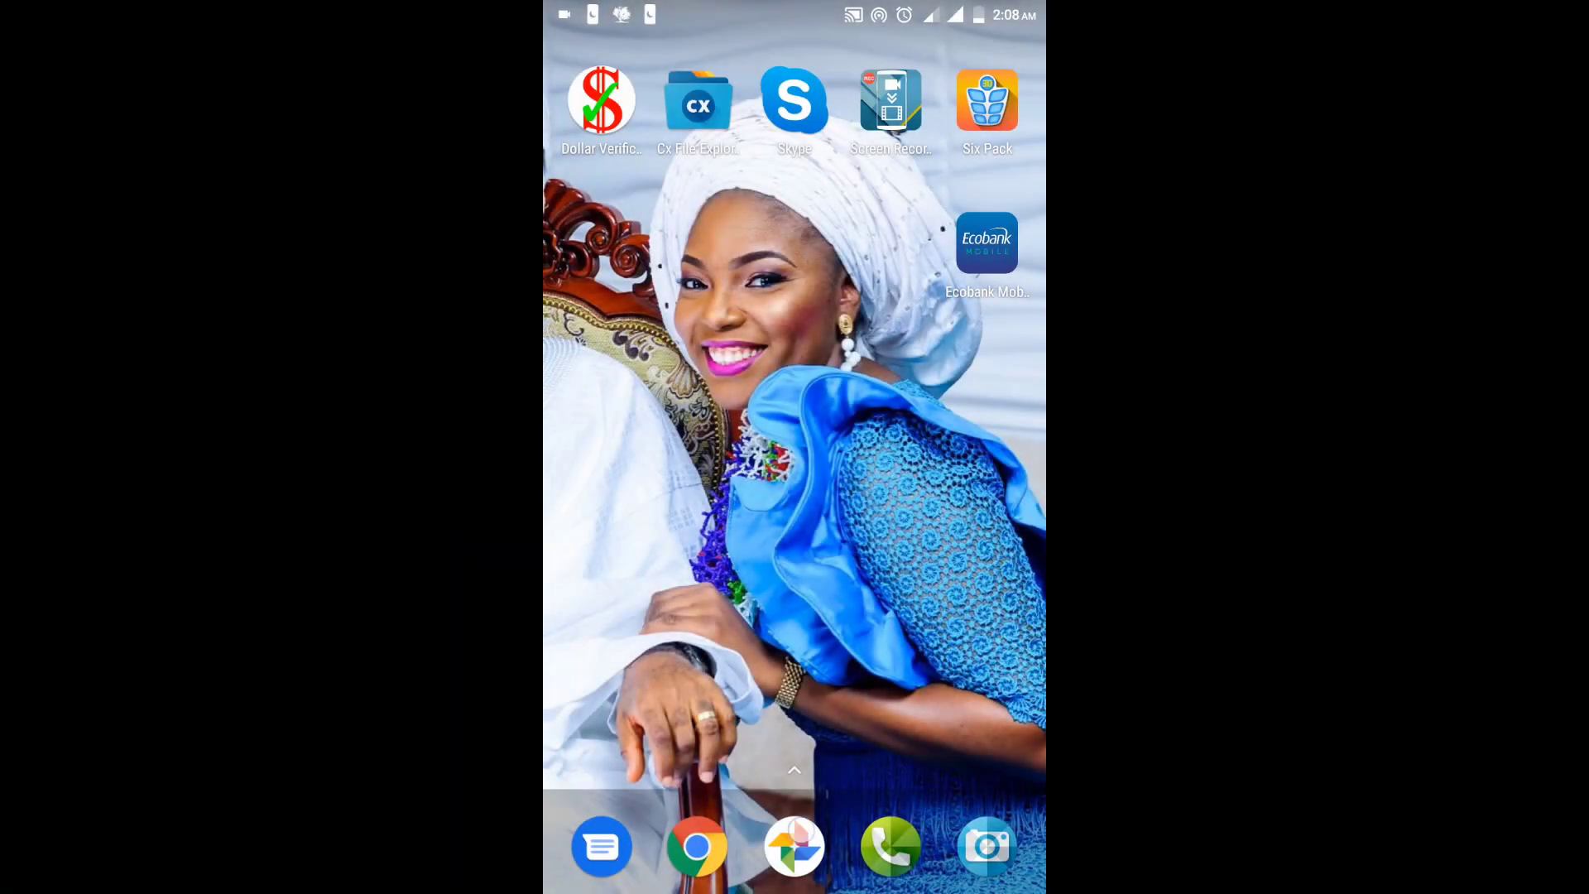
Find Cx File Explorer by searching 'Cx' in the app drawer, then launch it.
left_click_drag(811, 863, 780, 614)
left_click(839, 83)
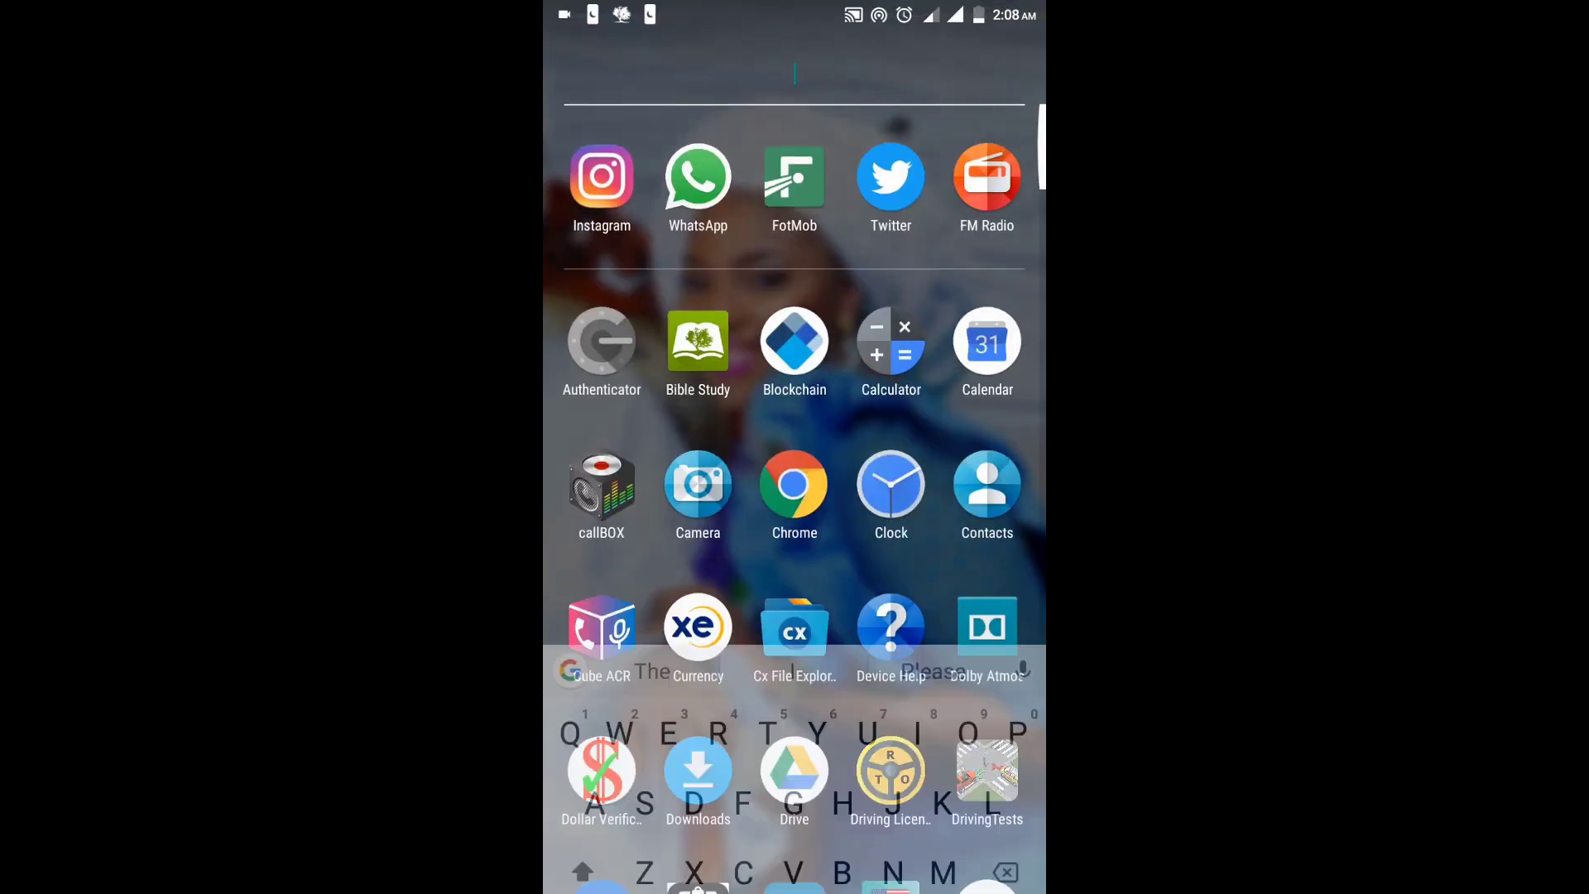
type("C")
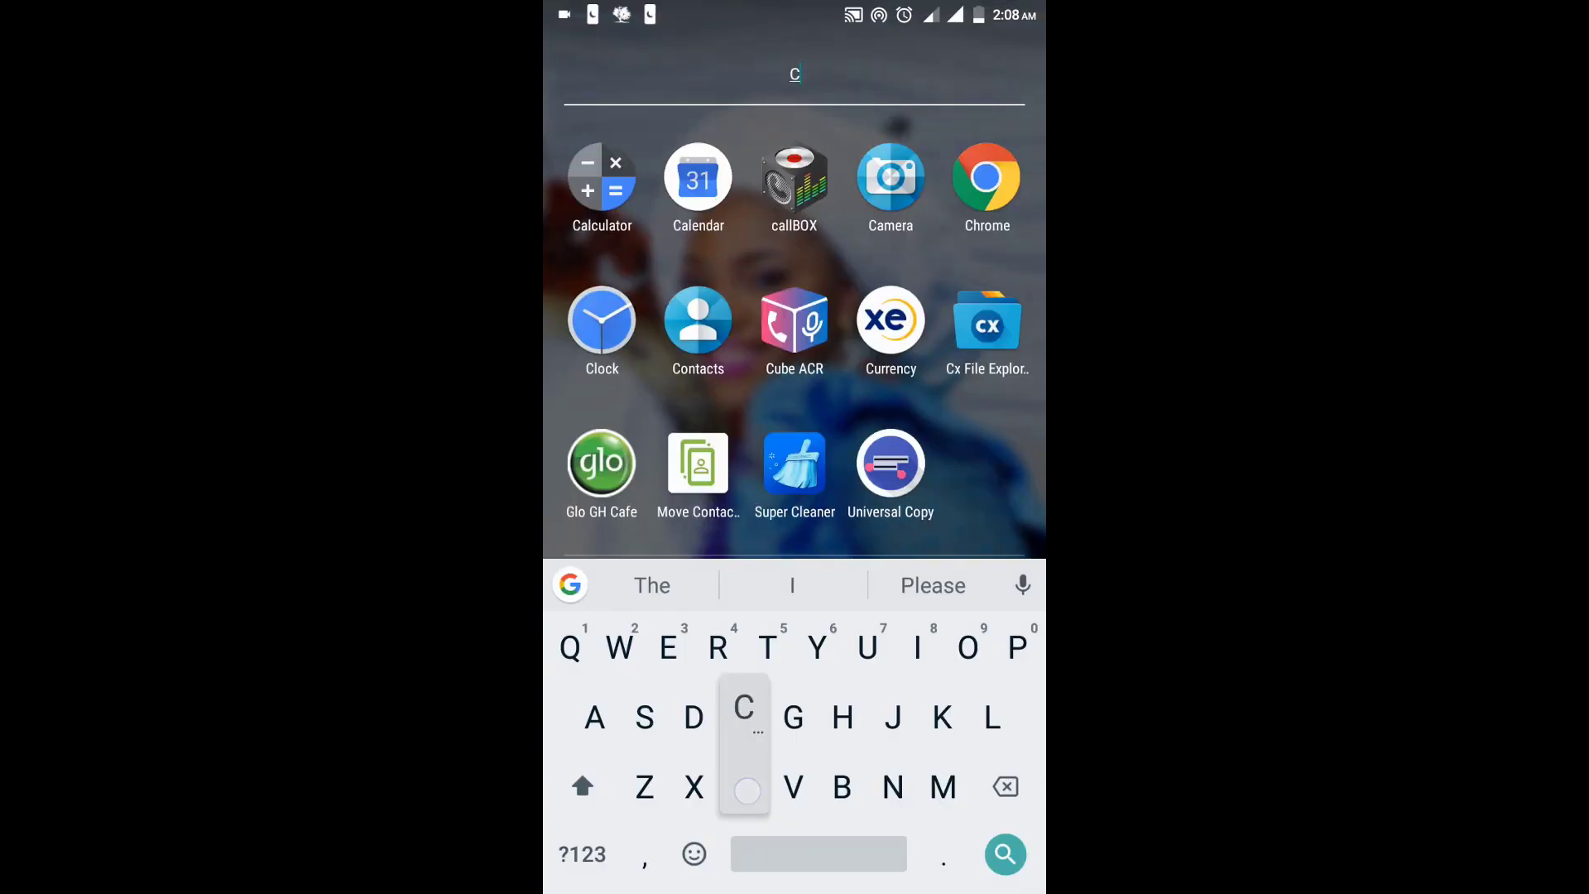
type("x")
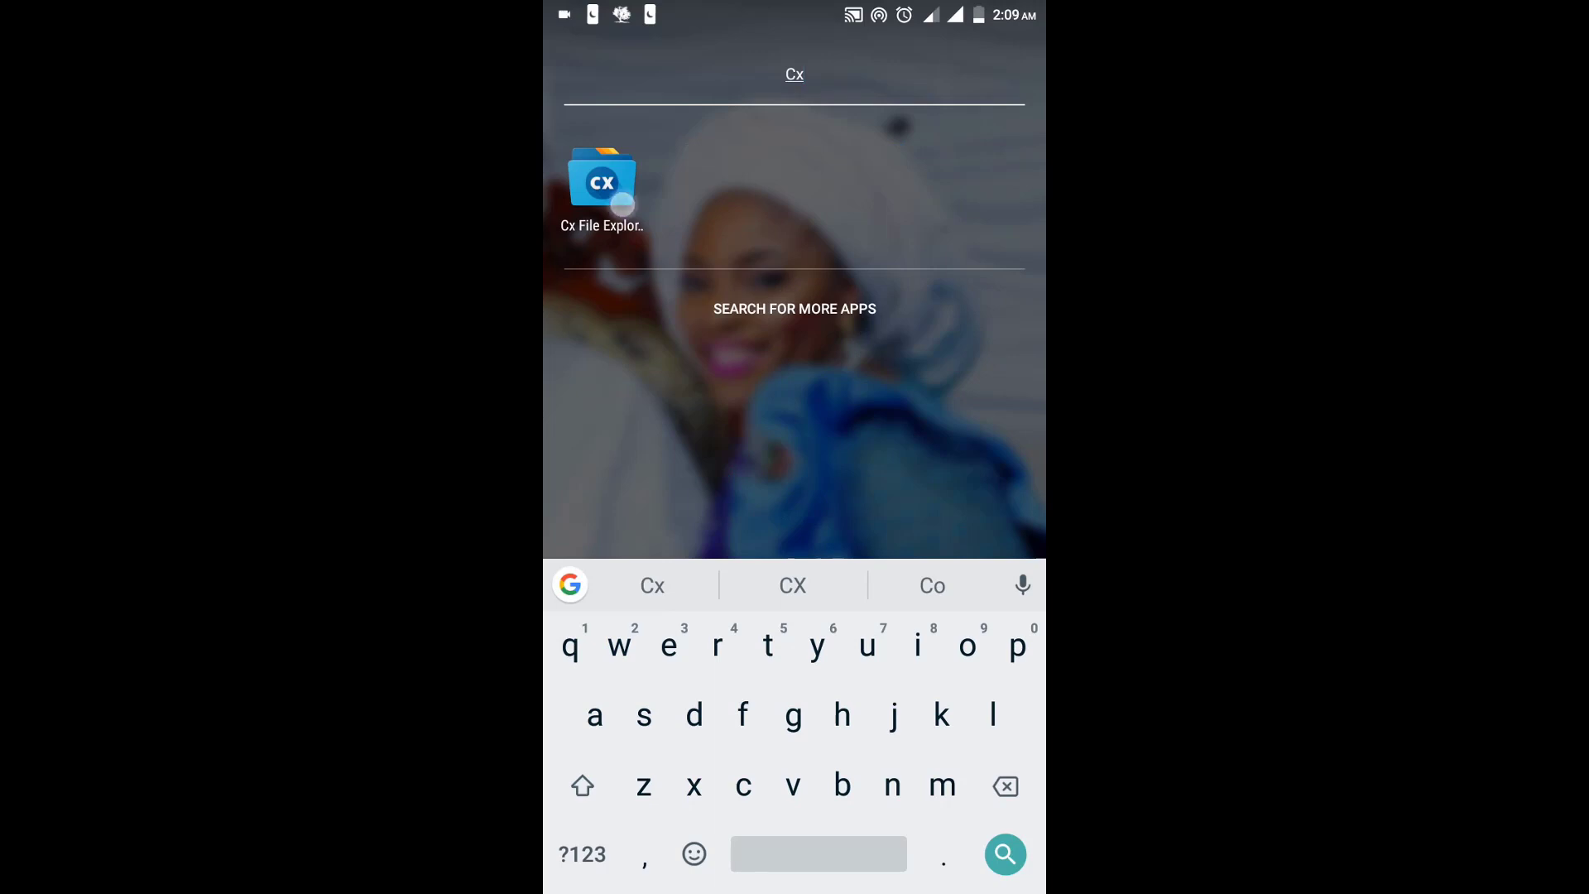
left_click(601, 183)
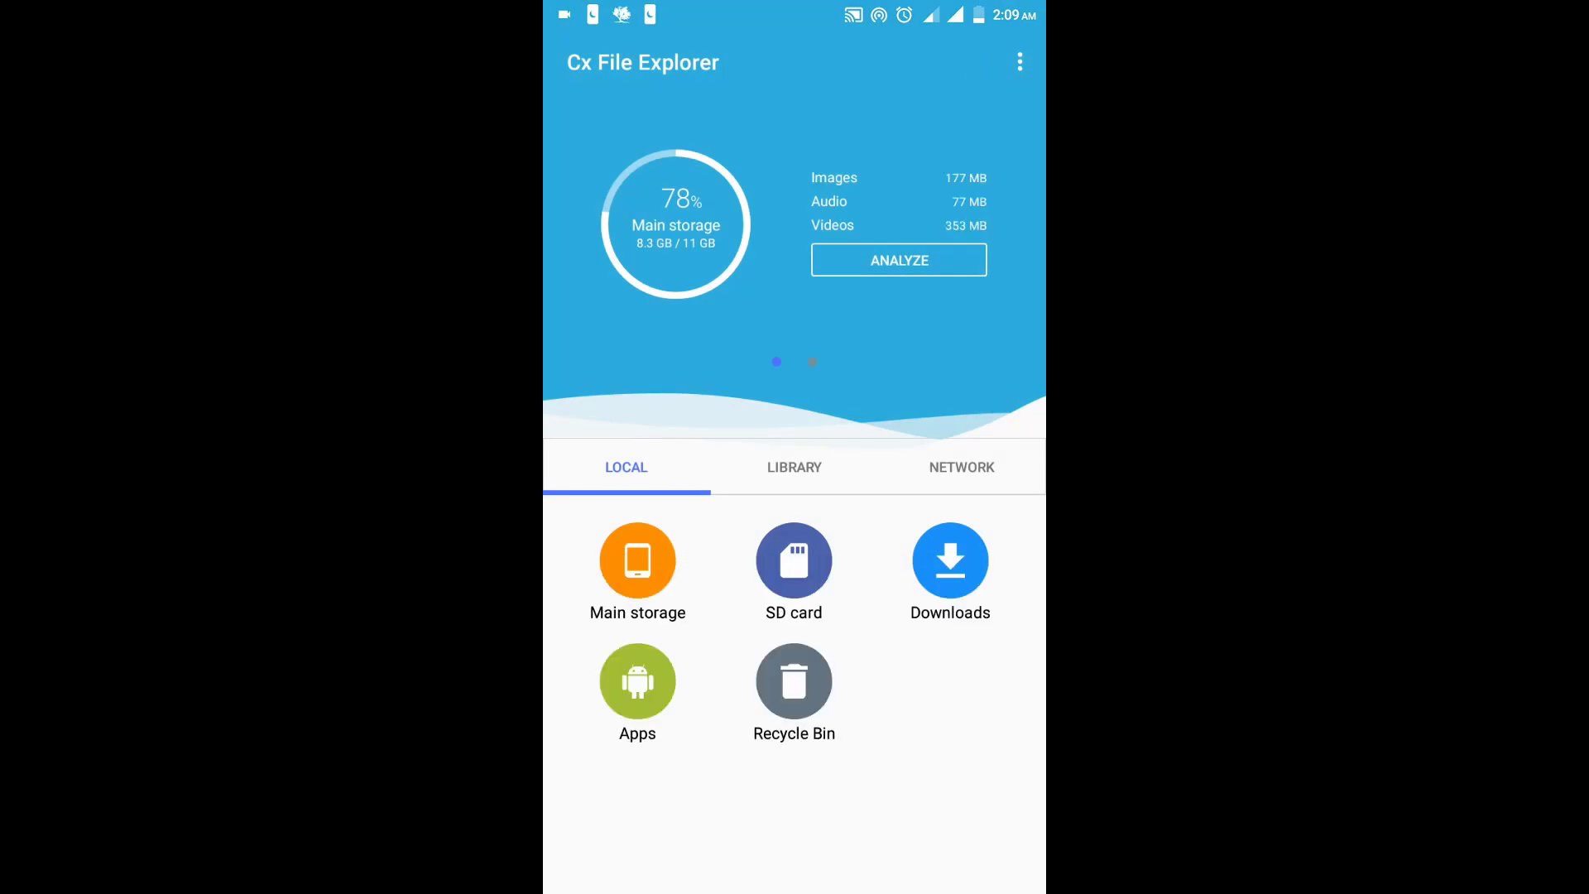
Start a new manual Local Network connection from the NETWORK section.
left_click(946, 467)
left_click(794, 561)
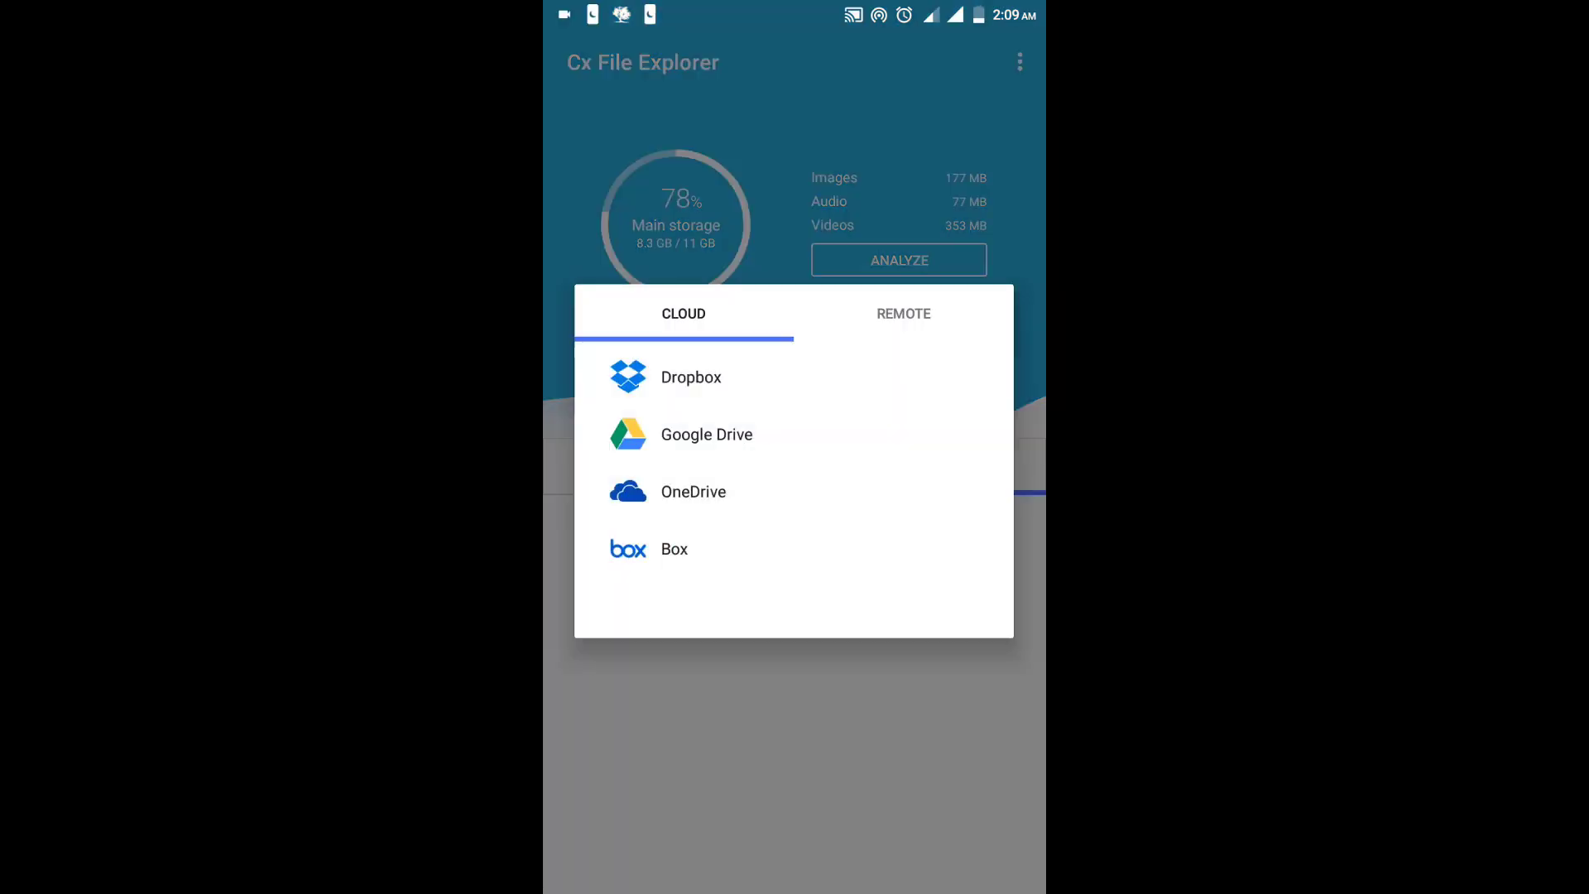
left_click(919, 310)
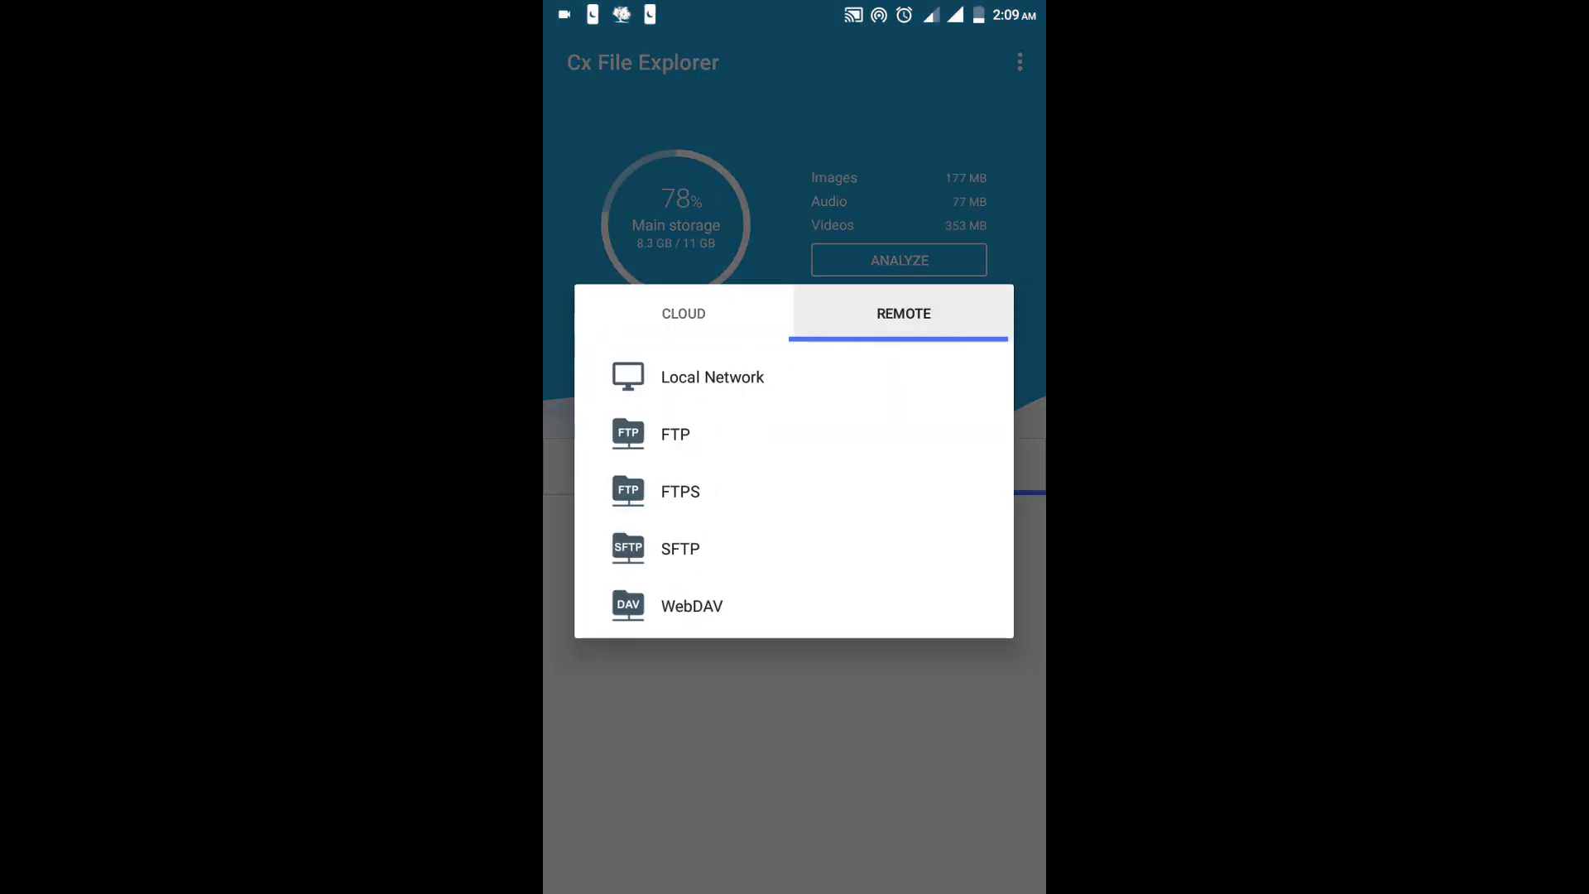
left_click(804, 376)
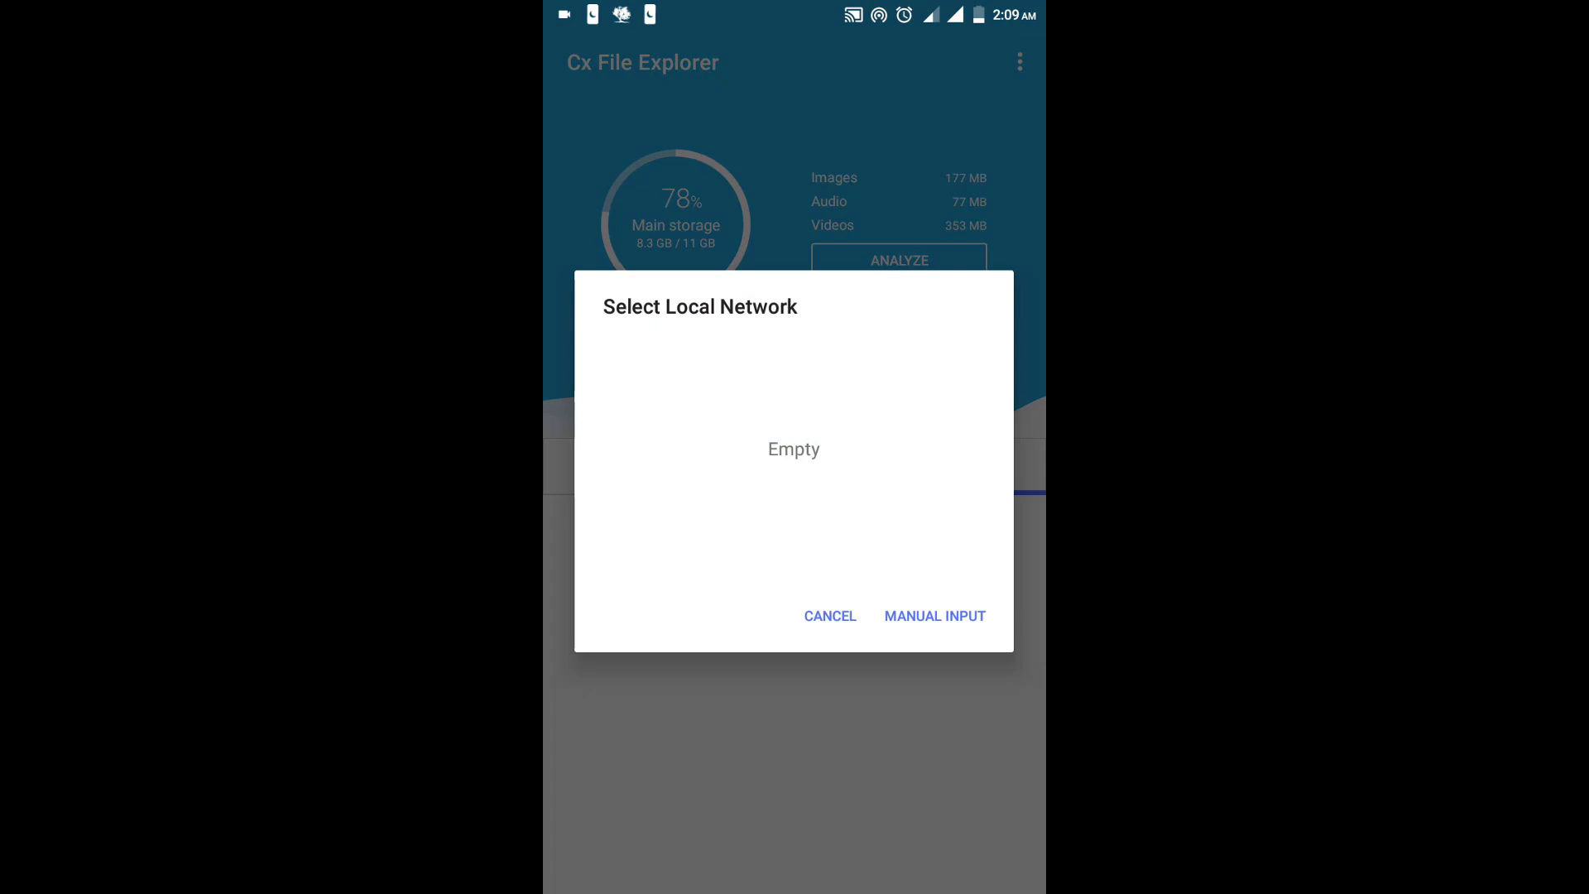
left_click(922, 617)
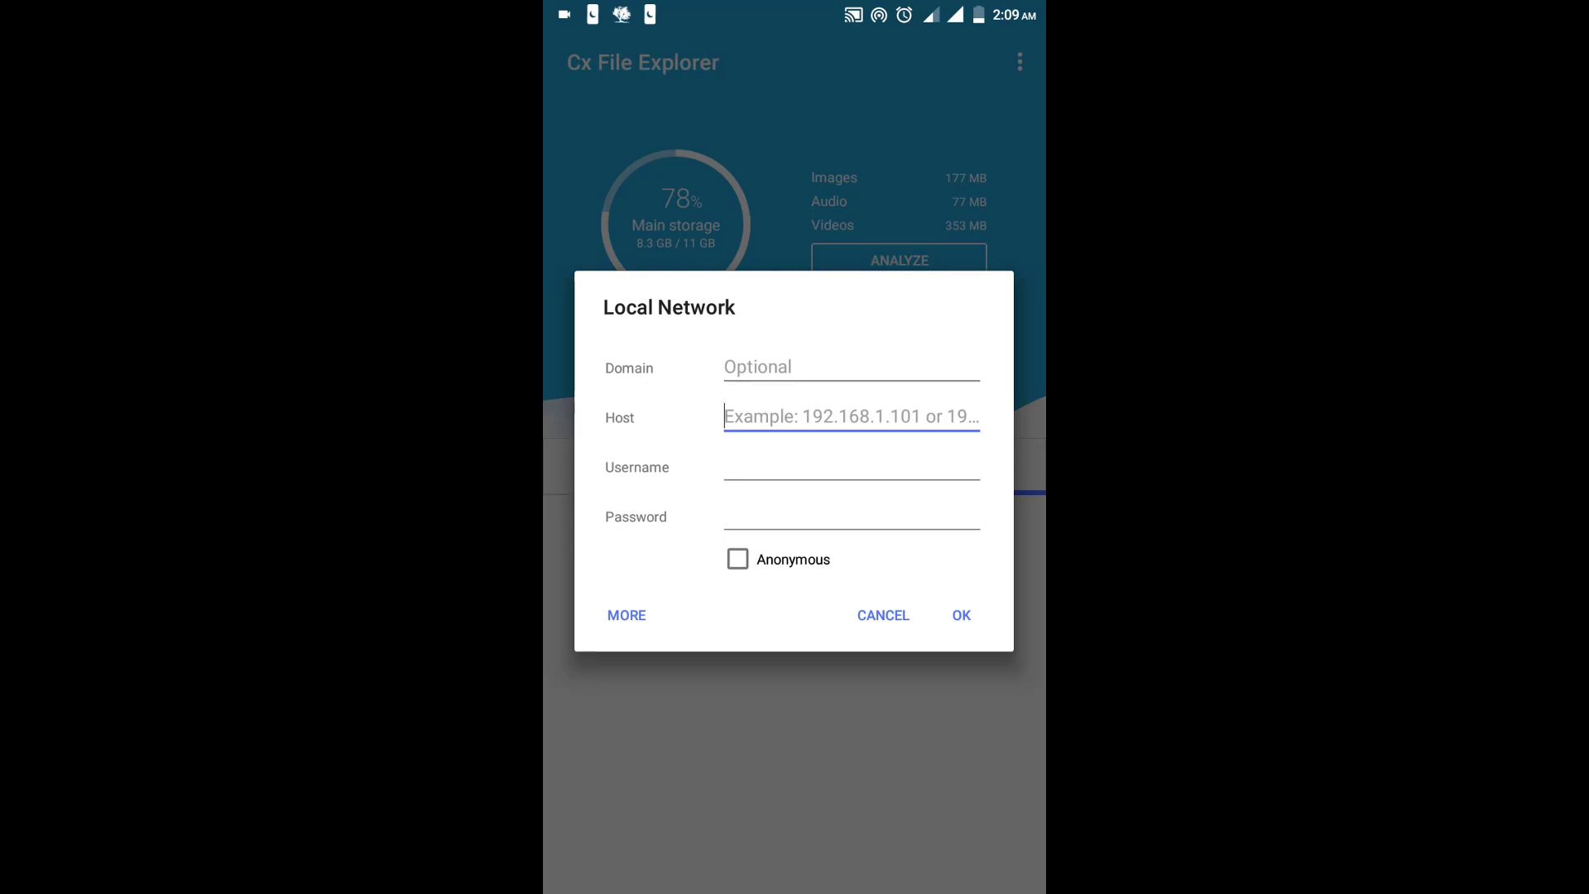
Enter host 192.168.43.128, username 'vinay' and password, then connect.
left_click(875, 415)
left_click(580, 854)
type("1")
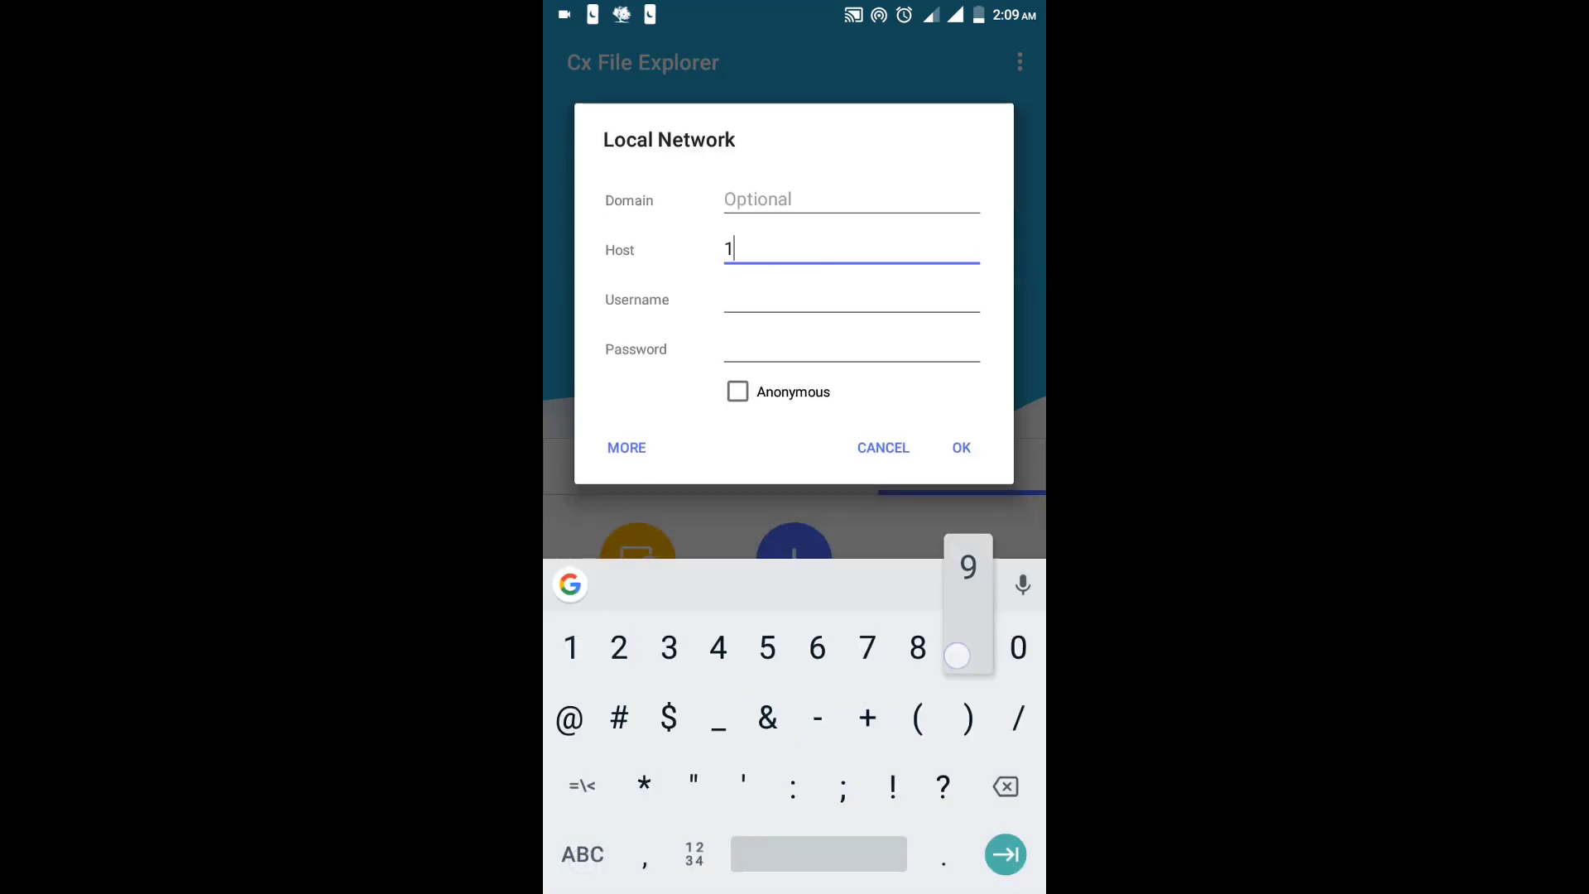
type("92.1")
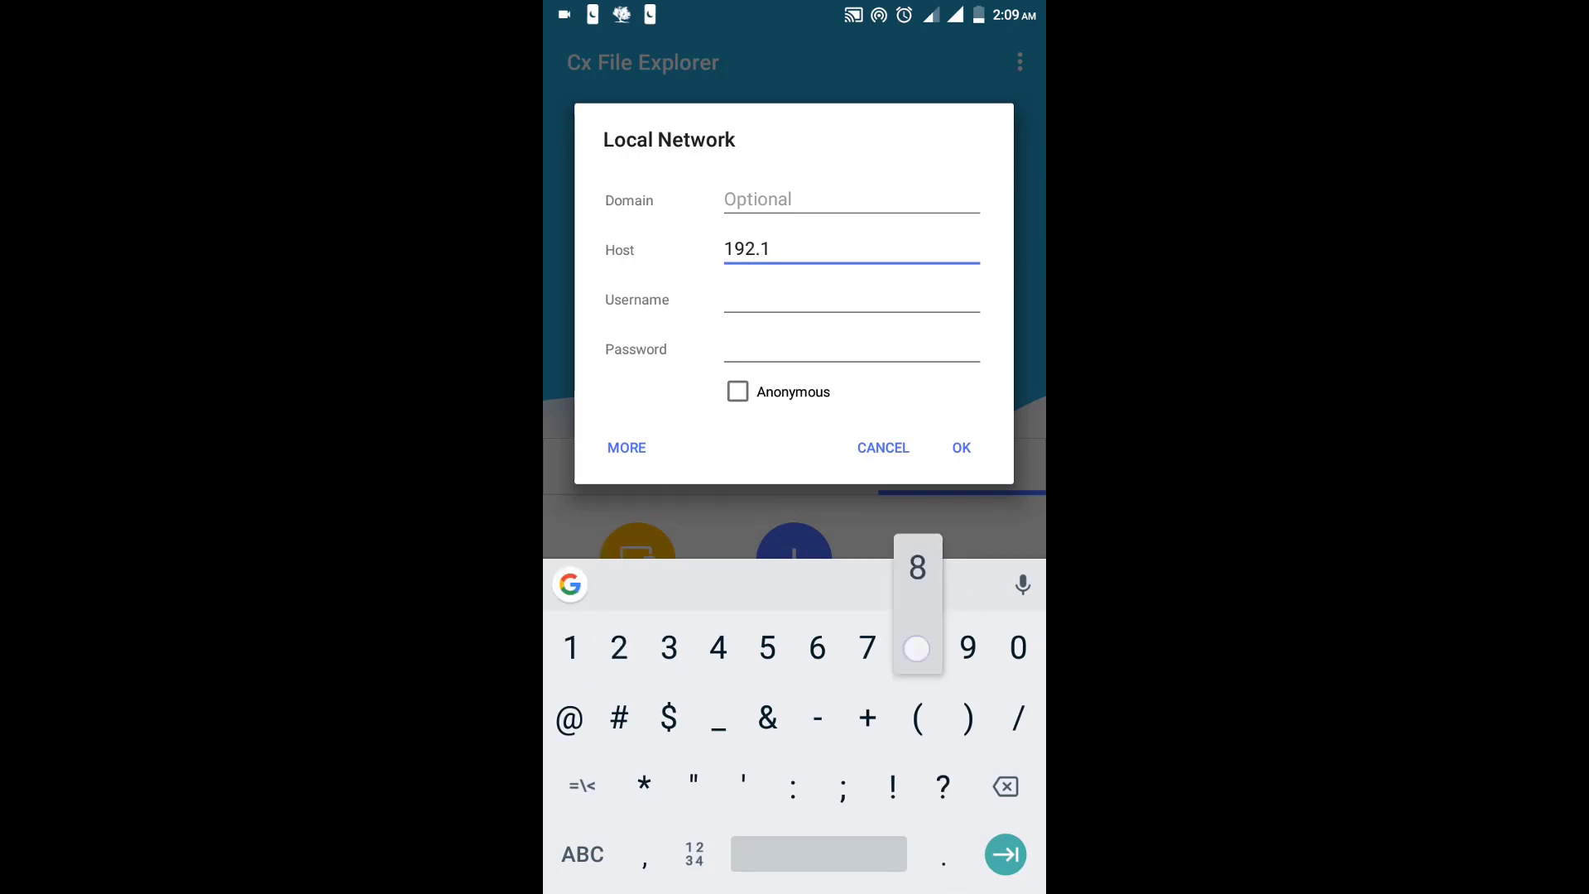
type("8")
key("BackSpace")
type("68.")
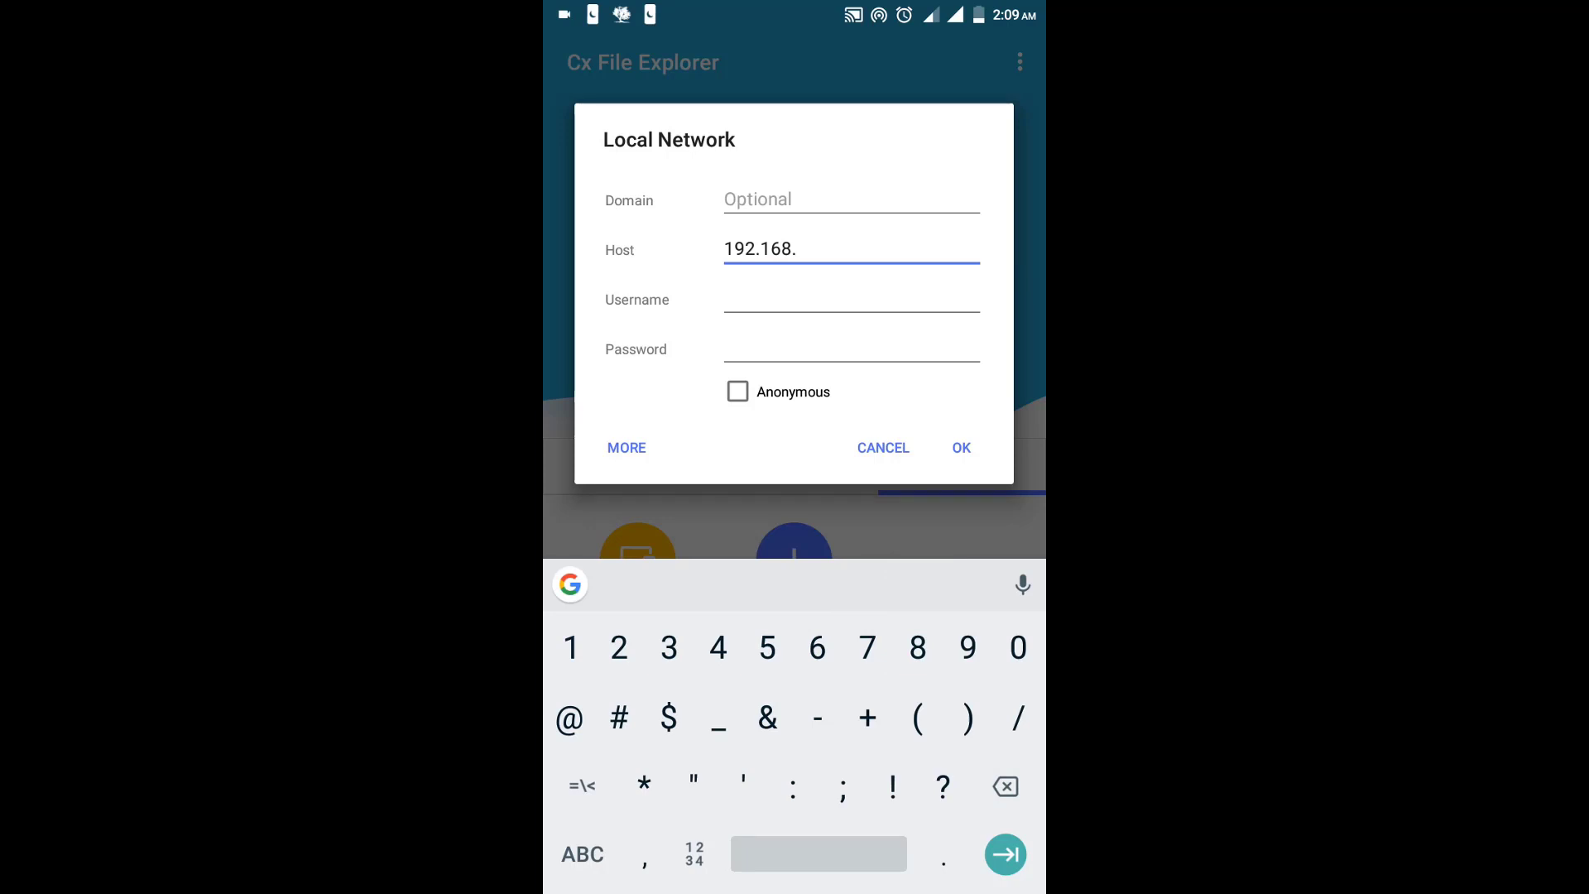
type("43.")
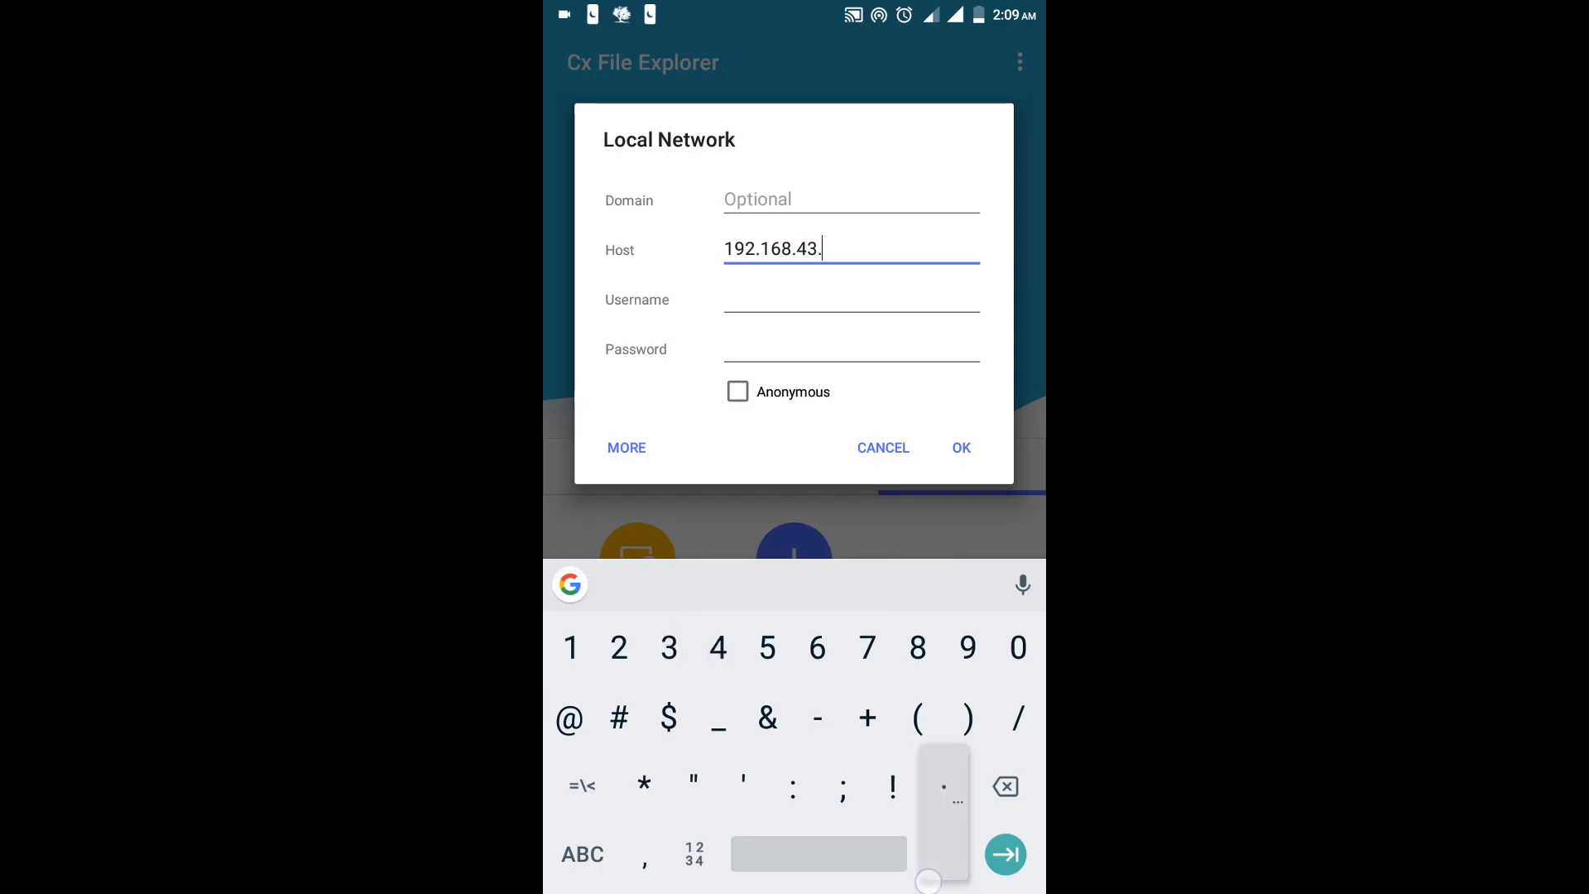
type("128")
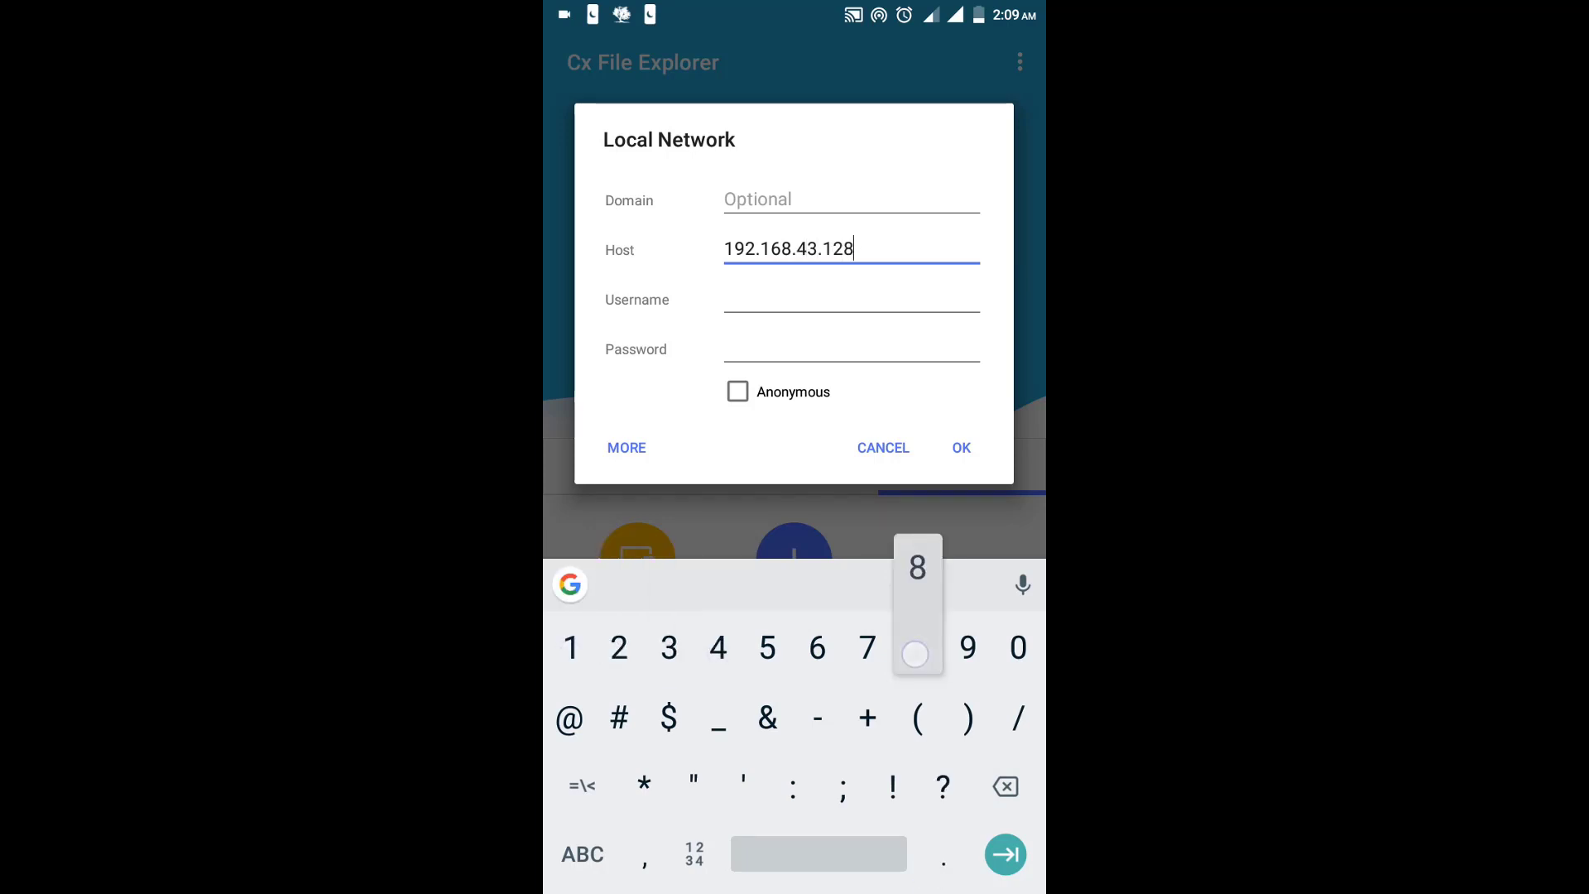
left_click(845, 299)
type("v")
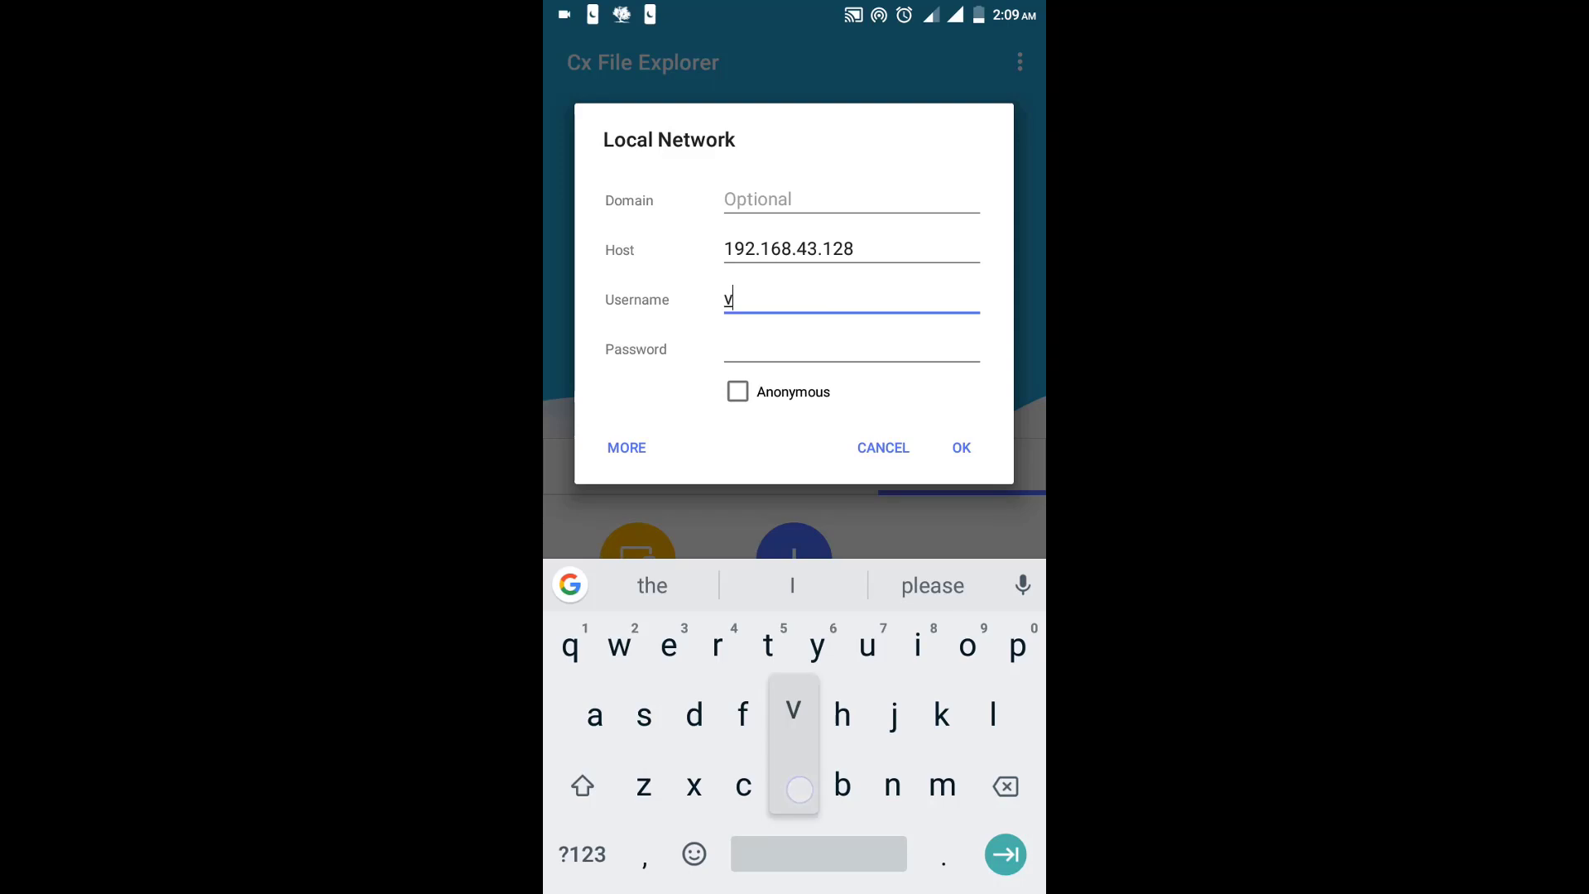
type("inay")
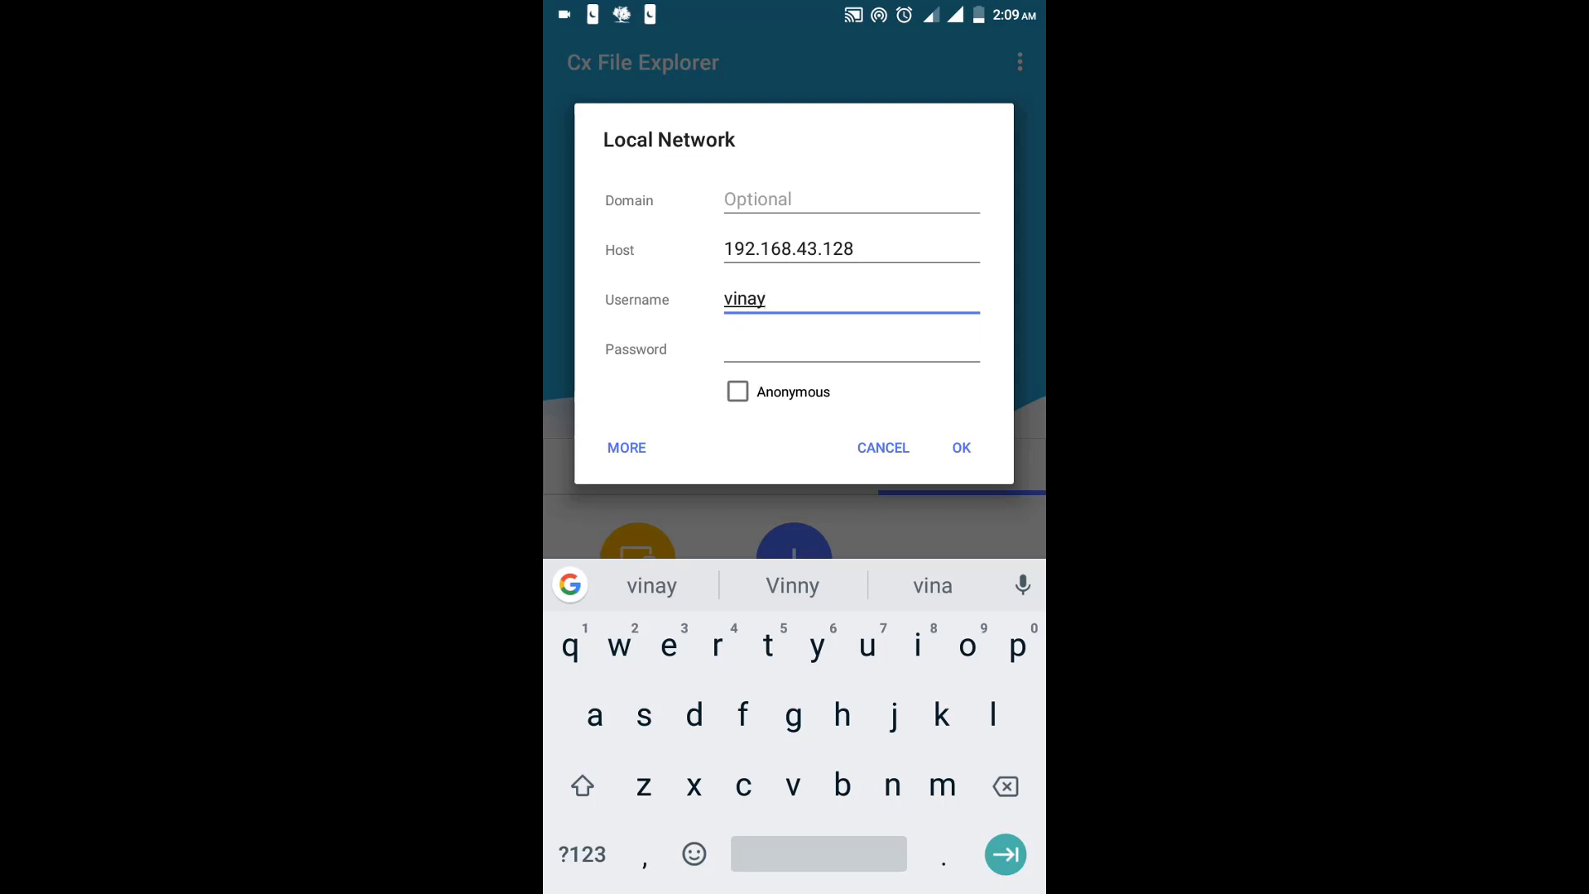
left_click(854, 350)
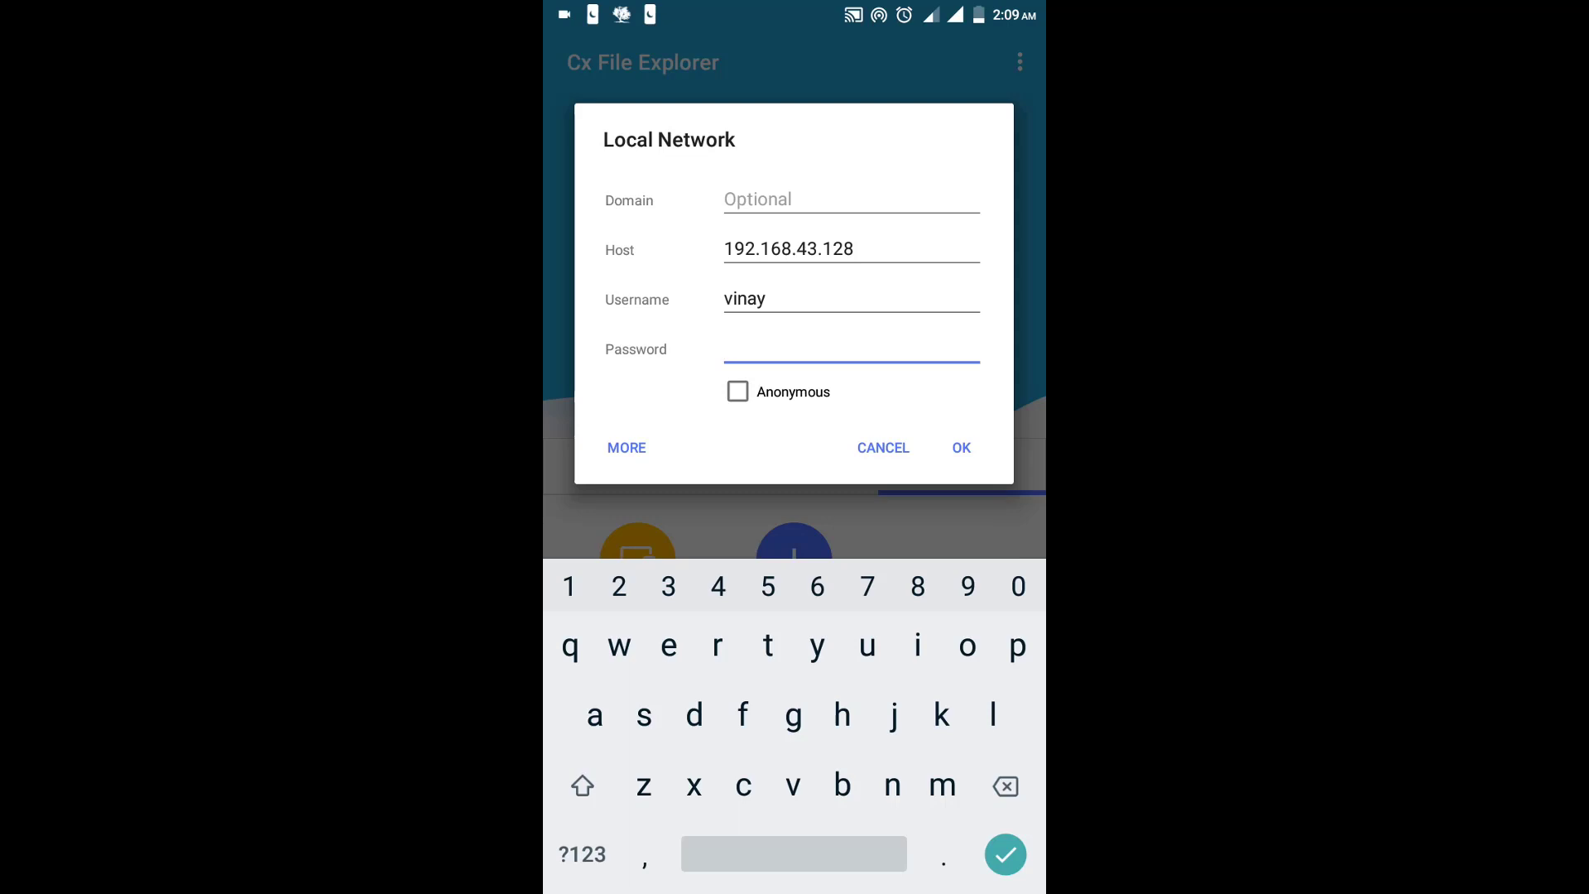
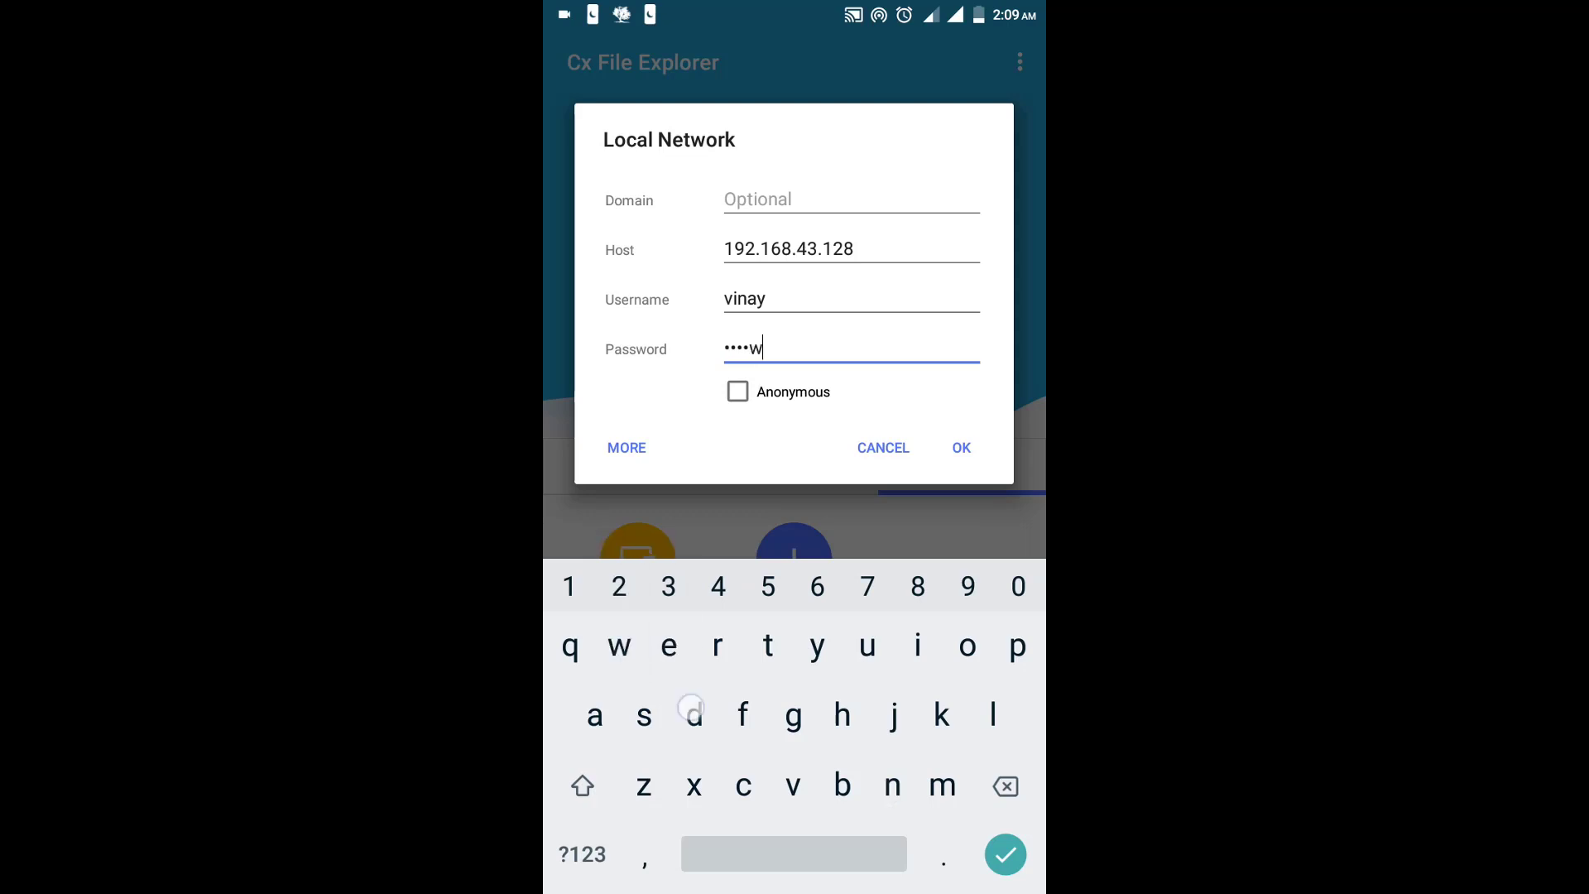
left_click(966, 449)
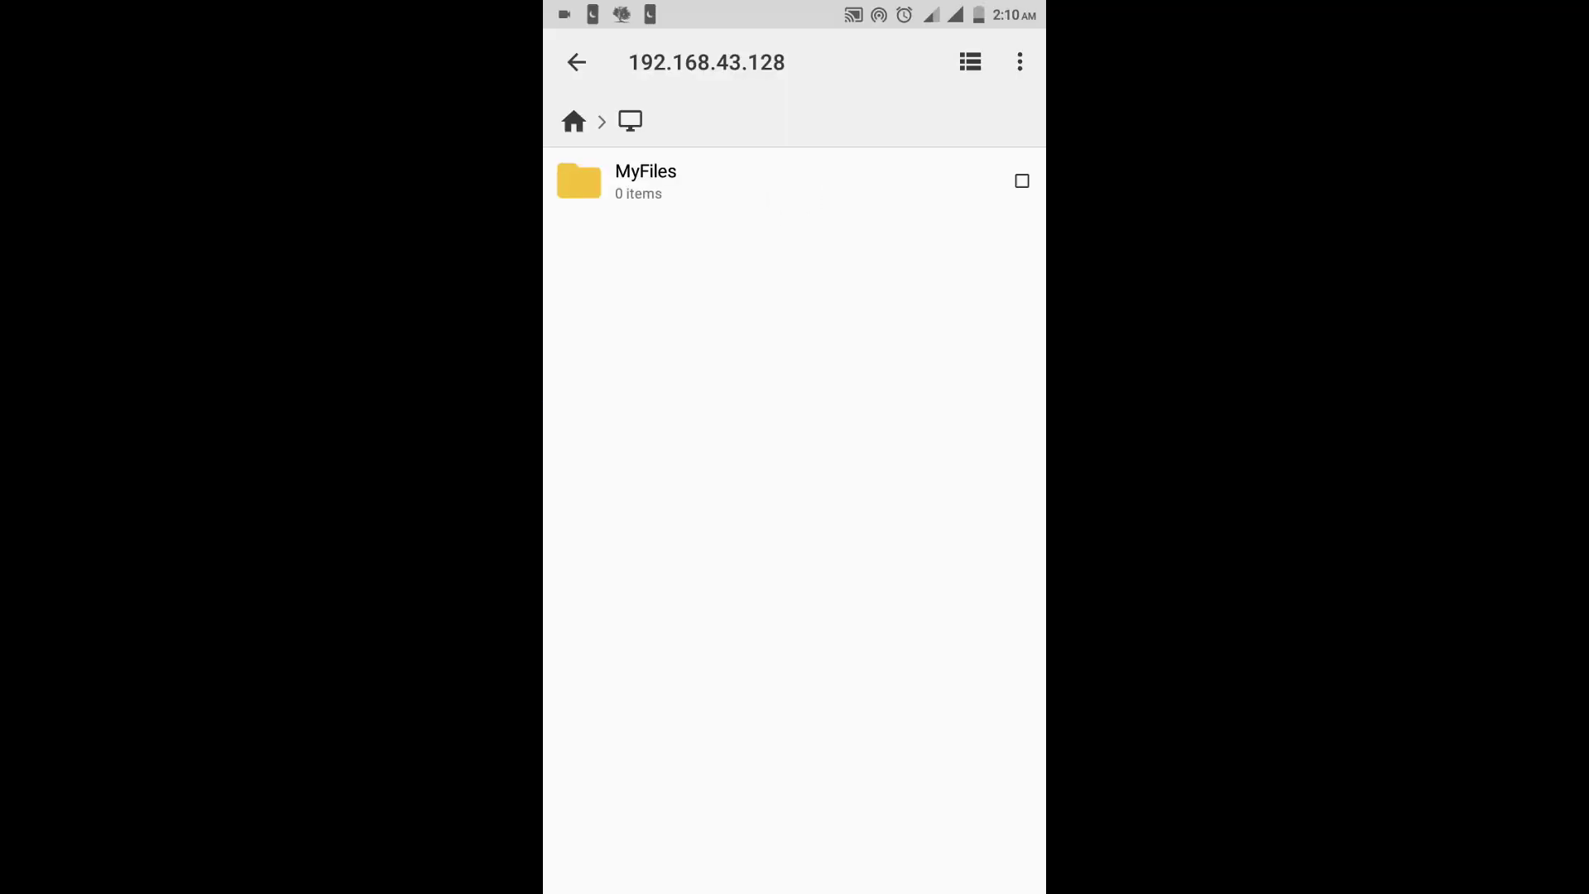
Refresh the PC share listing and open its MyFiles folder.
left_click_drag(762, 267, 753, 430)
left_click(798, 209)
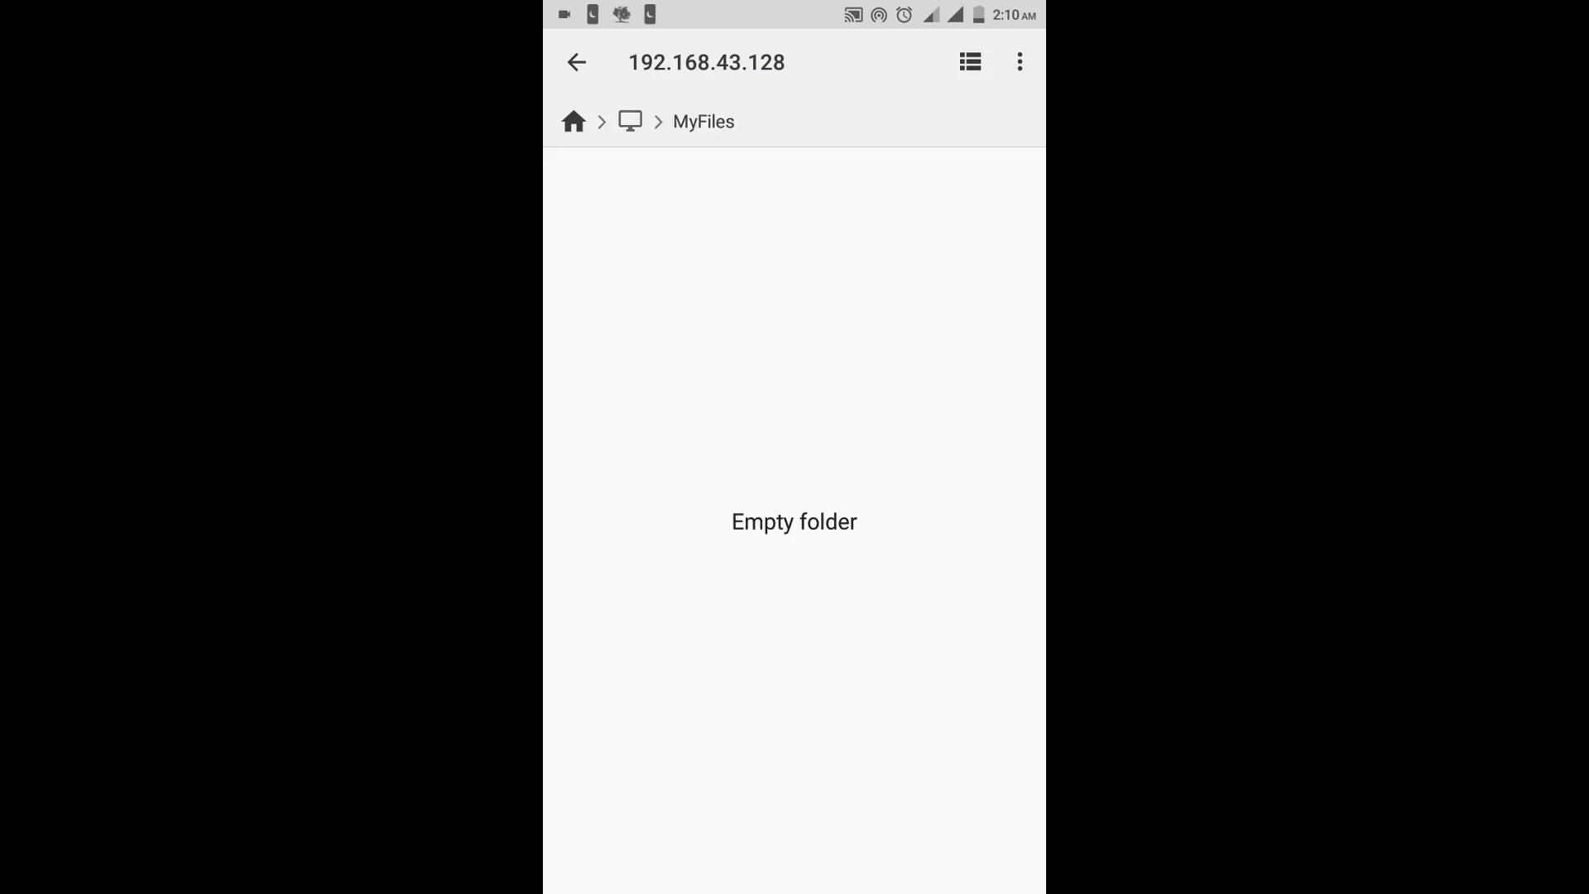
left_click(595, 63)
left_click(816, 183)
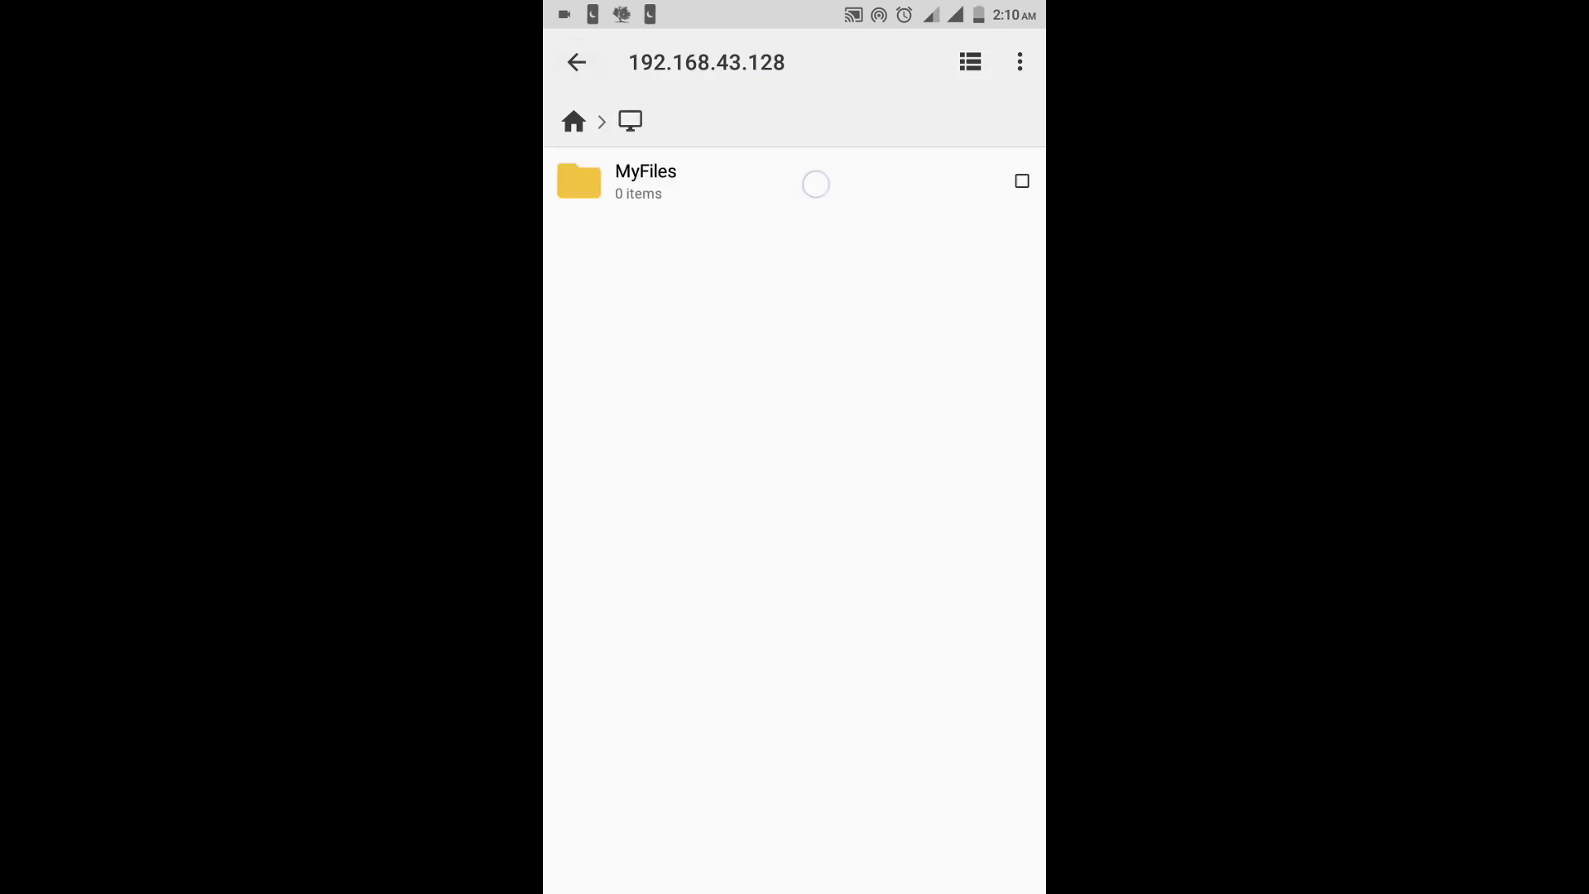
Create a folder named 'from mobile' in MyFiles, then return to the share root.
left_click(1019, 60)
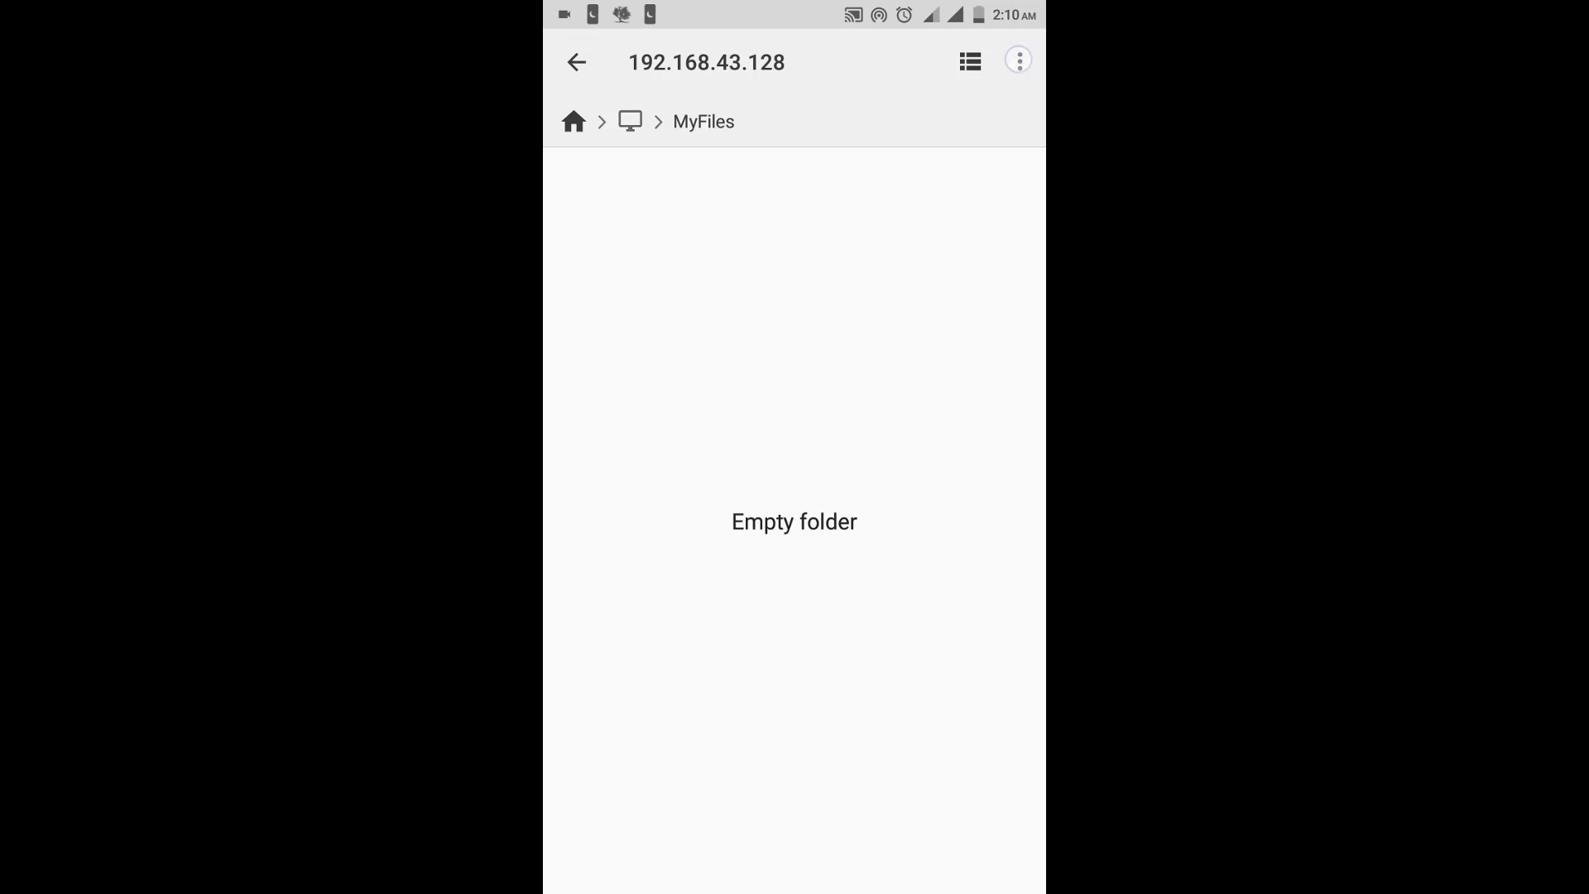
left_click(996, 62)
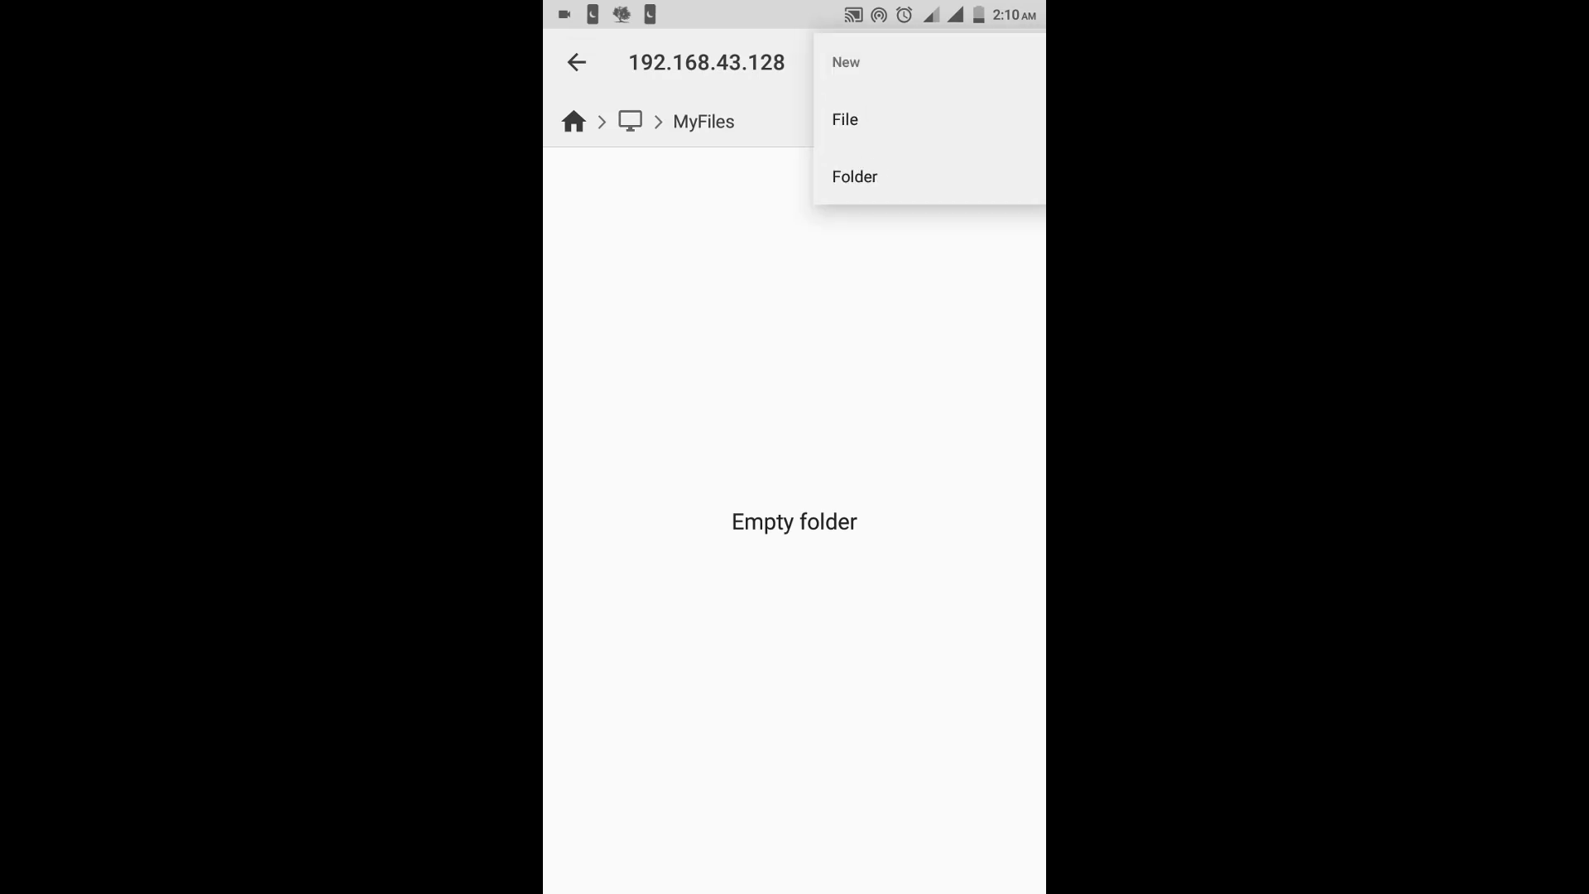
left_click(908, 172)
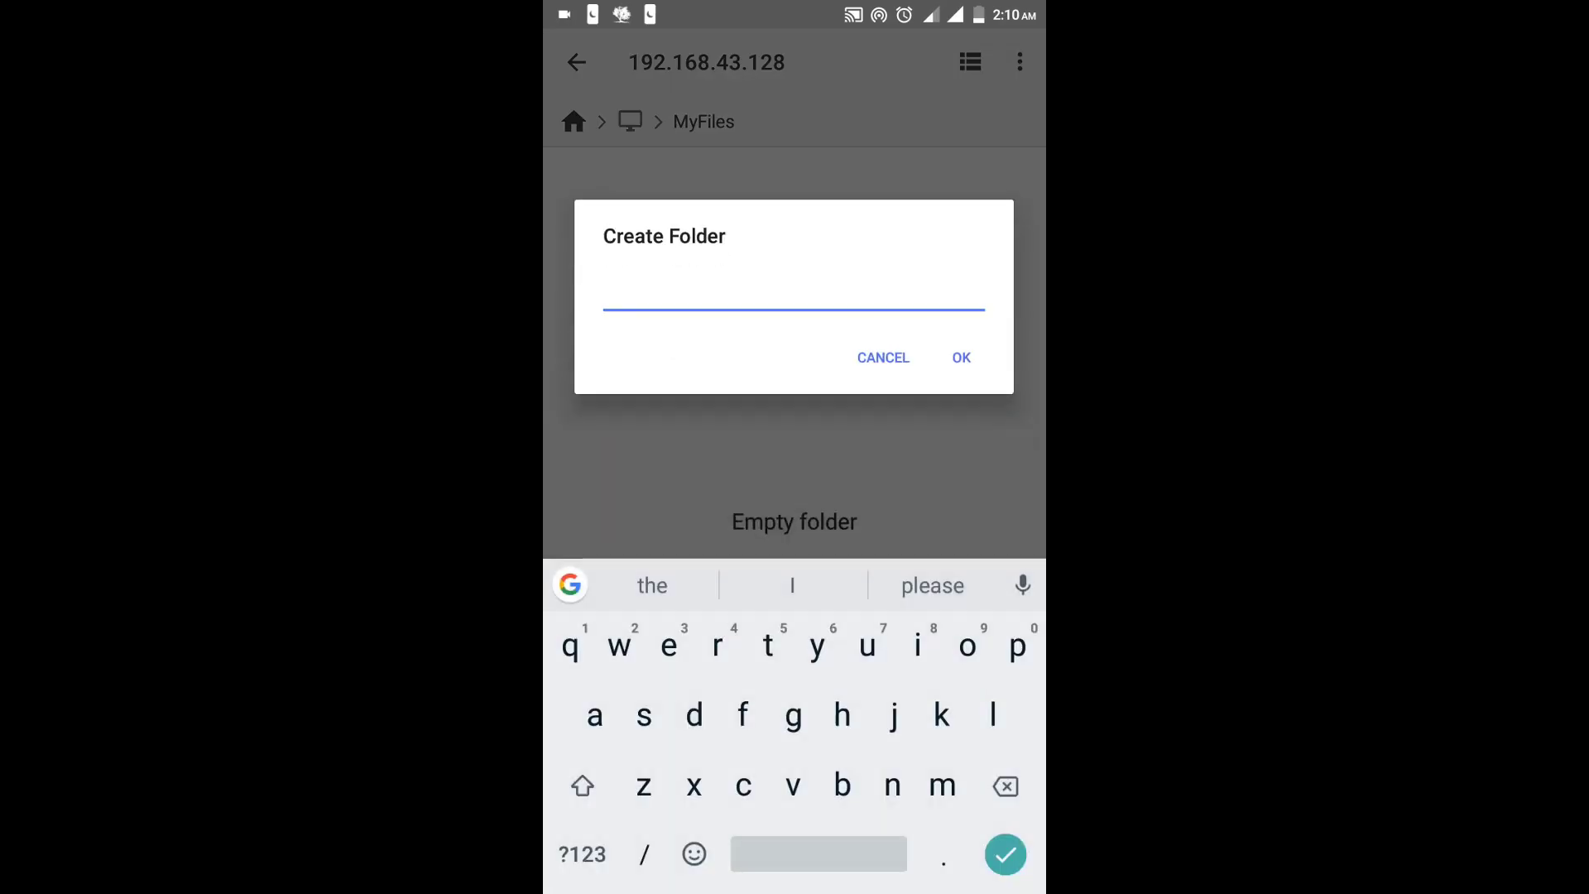
type("from ")
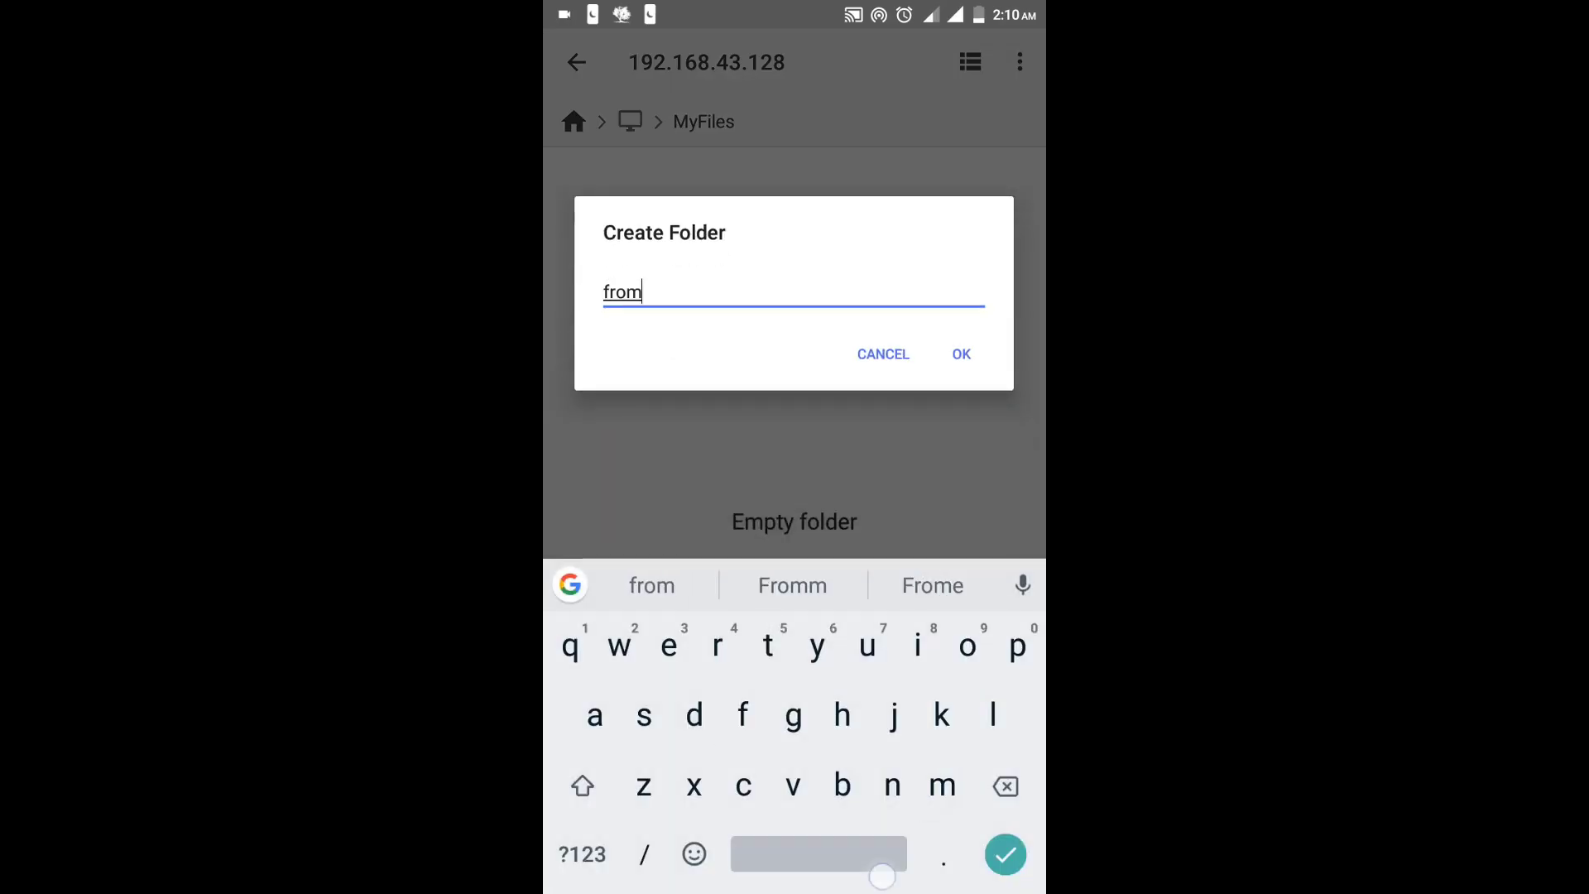
type("mobile")
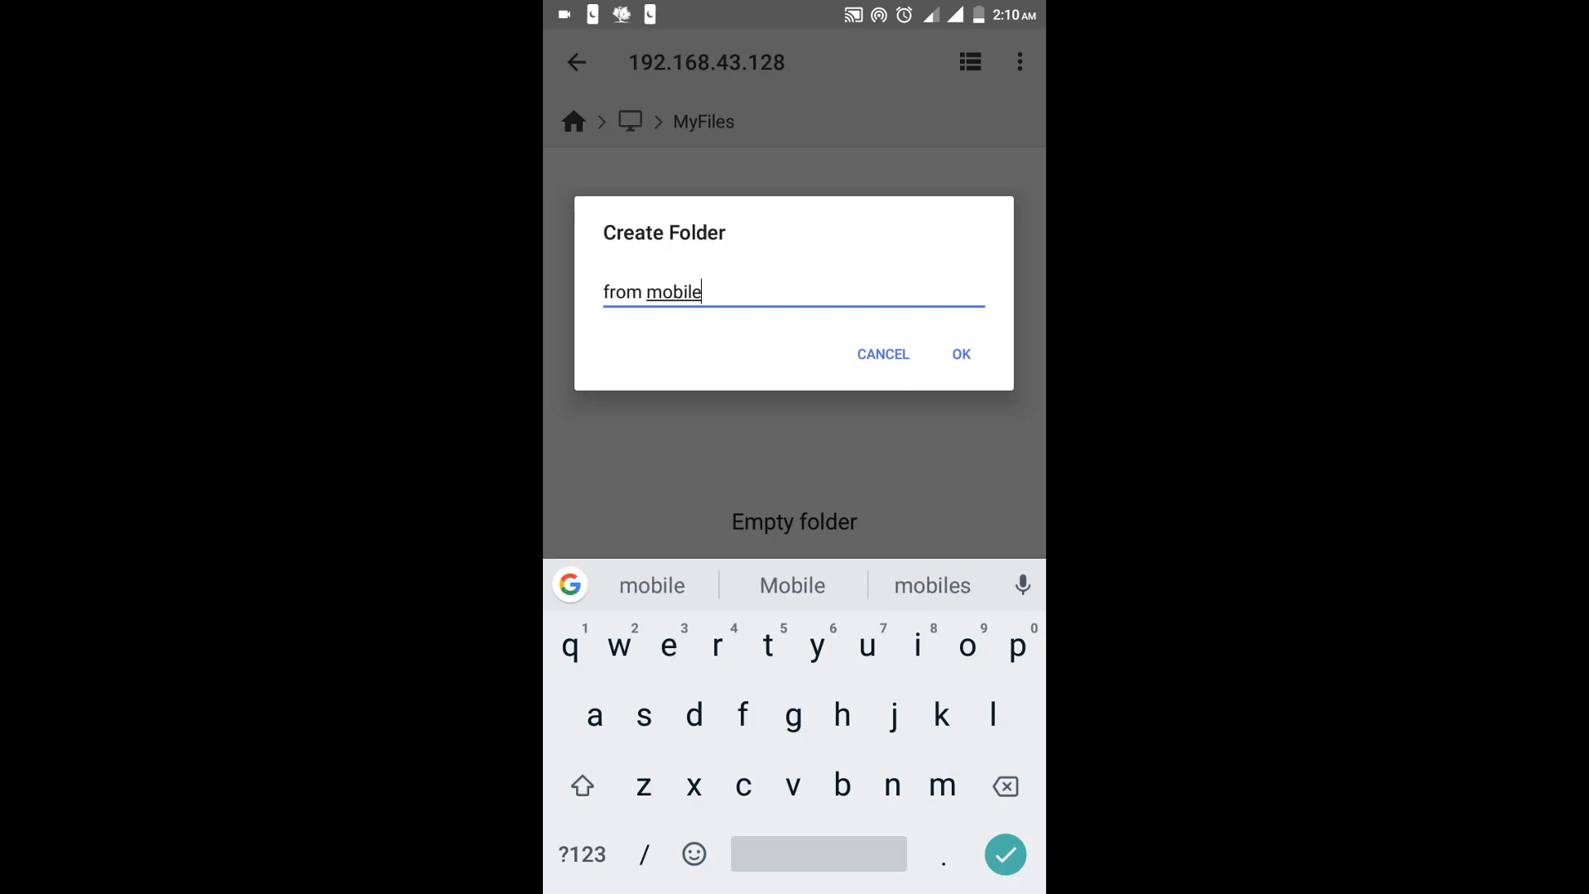
left_click(961, 354)
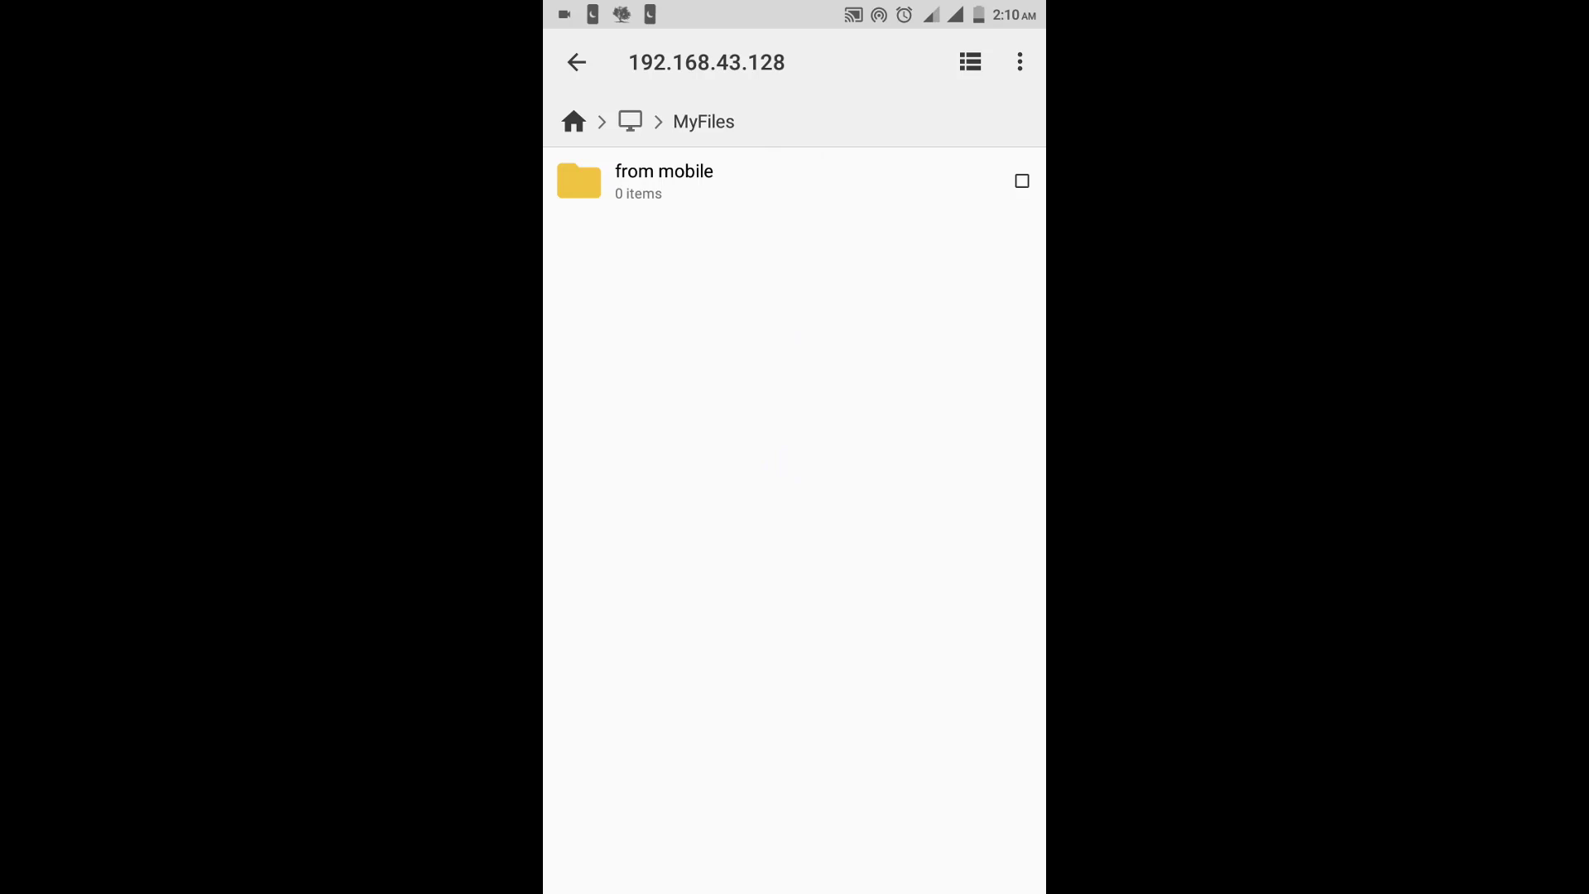
left_click(576, 63)
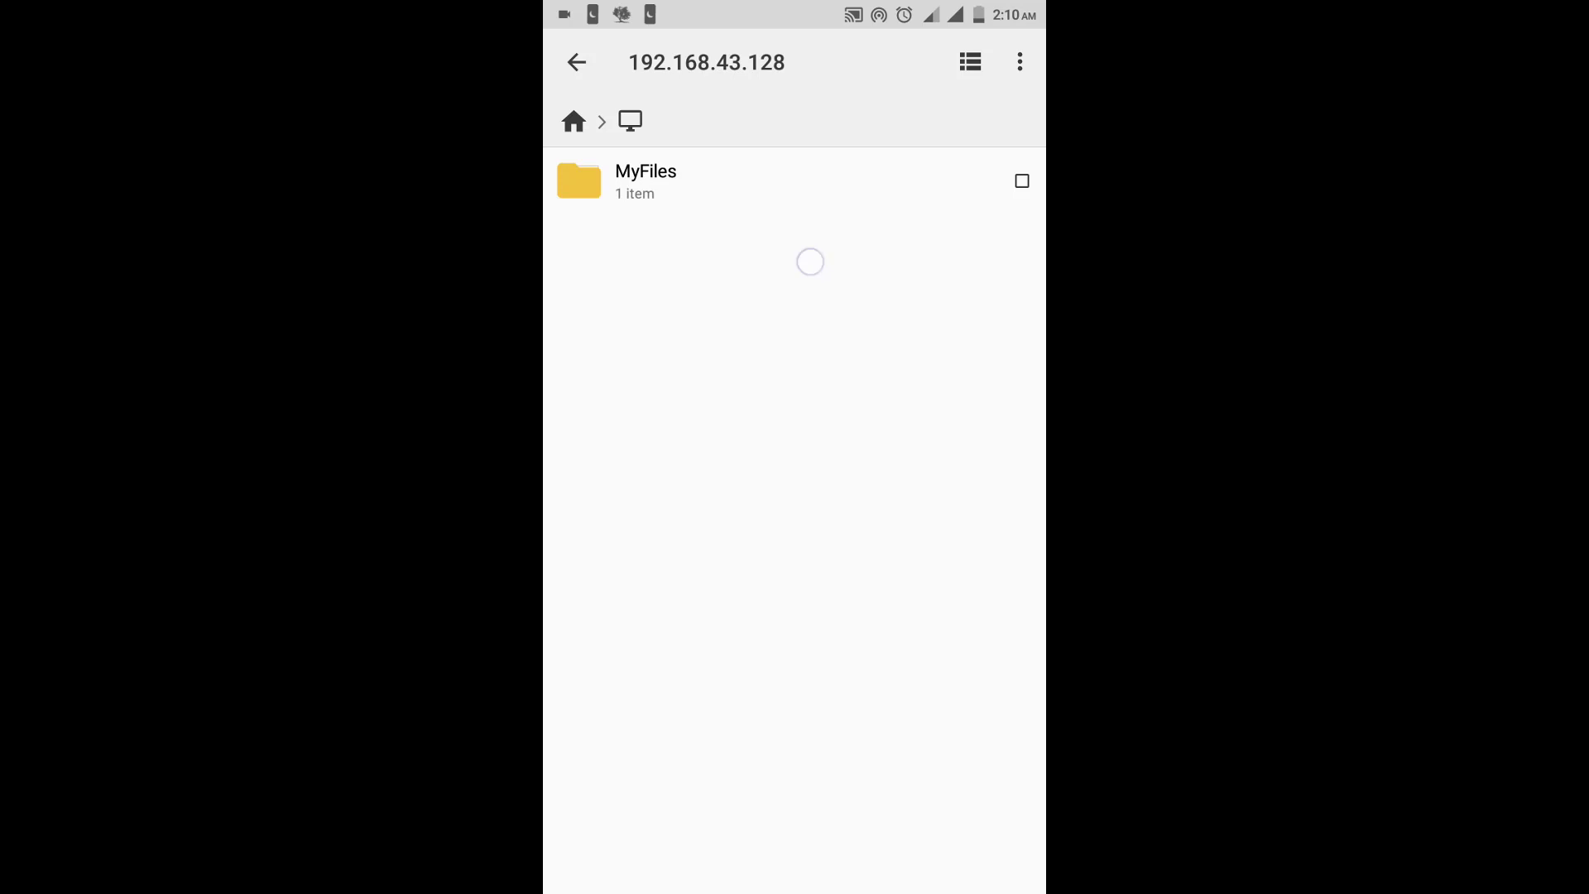
Refresh the share, then go home and into the phone's Audio library.
left_click_drag(810, 260, 819, 490)
left_click(572, 120)
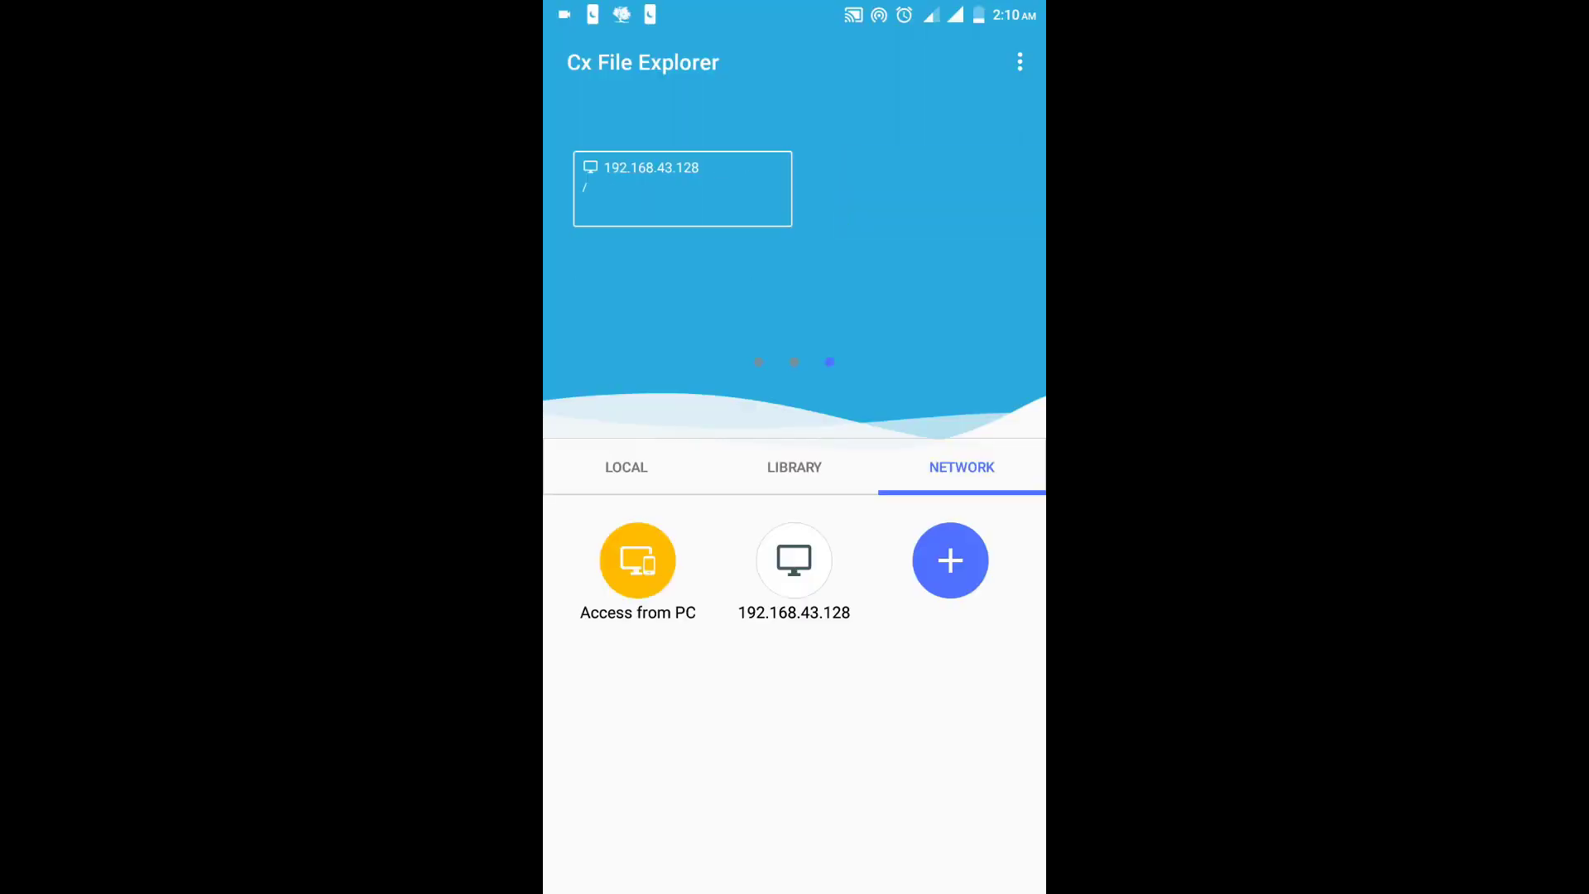
key("Escape")
left_click(794, 467)
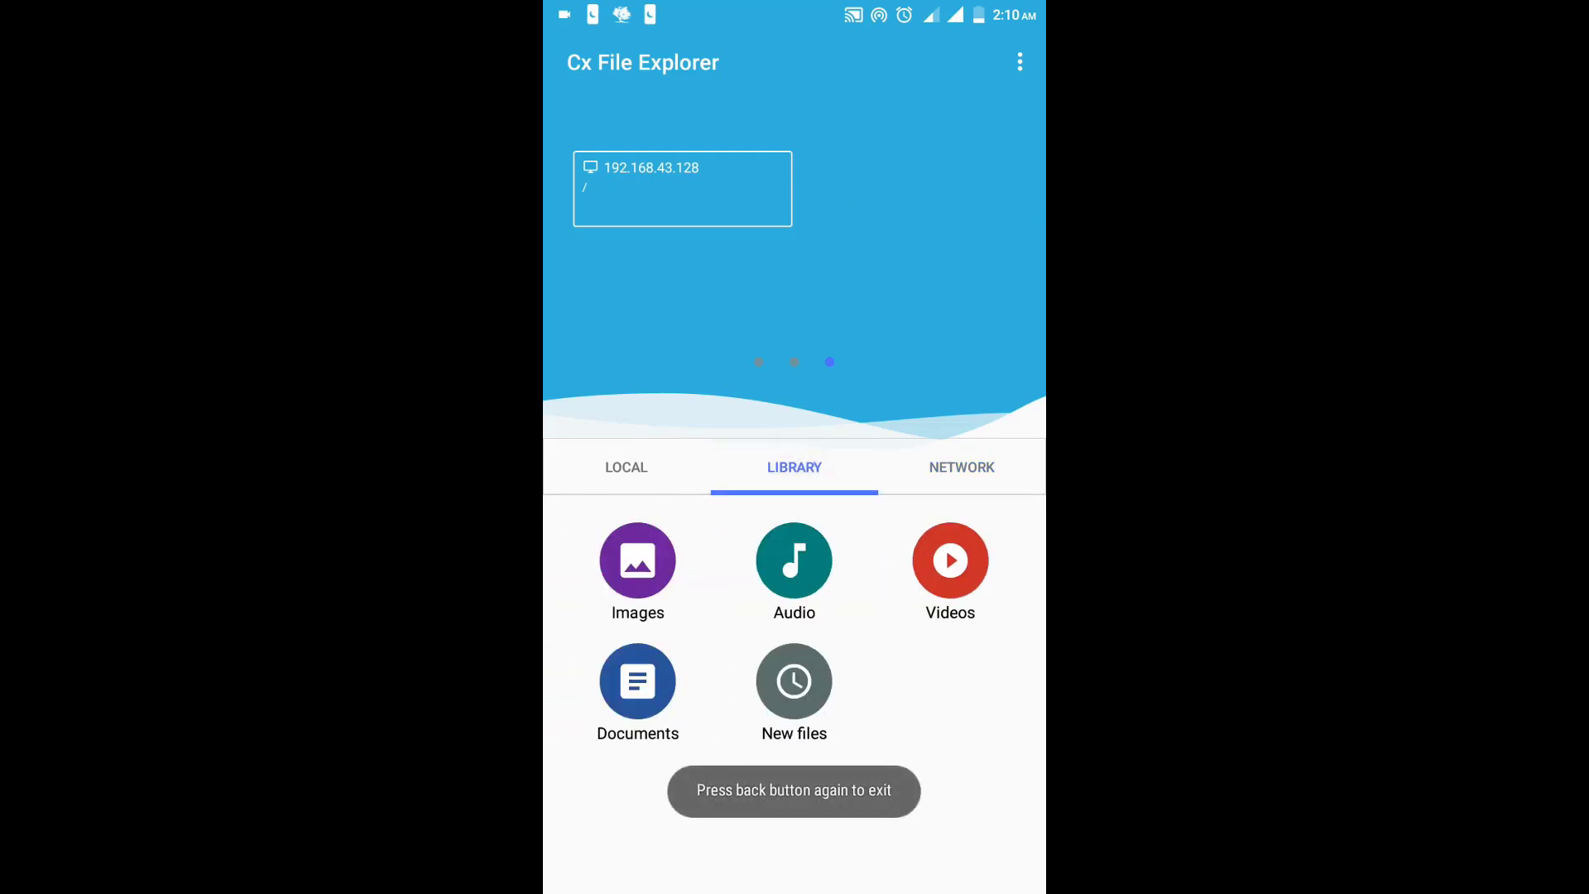
left_click(794, 561)
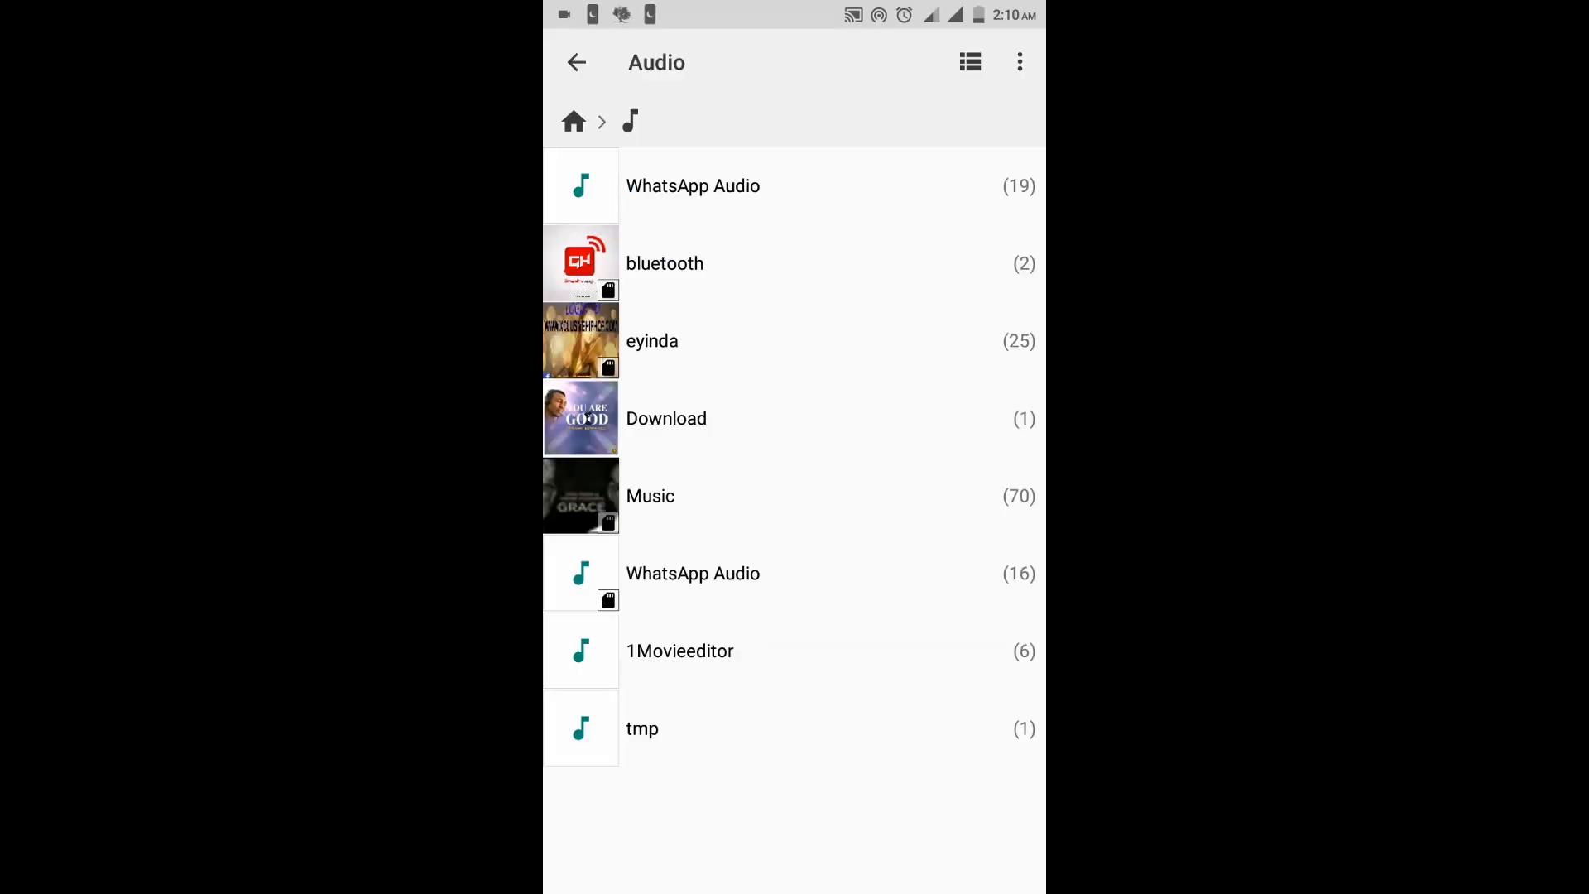
Copy Frank-Edwards-You-are-Good.mp3 from the Audio Download folder.
left_click(761, 430)
left_click(877, 180)
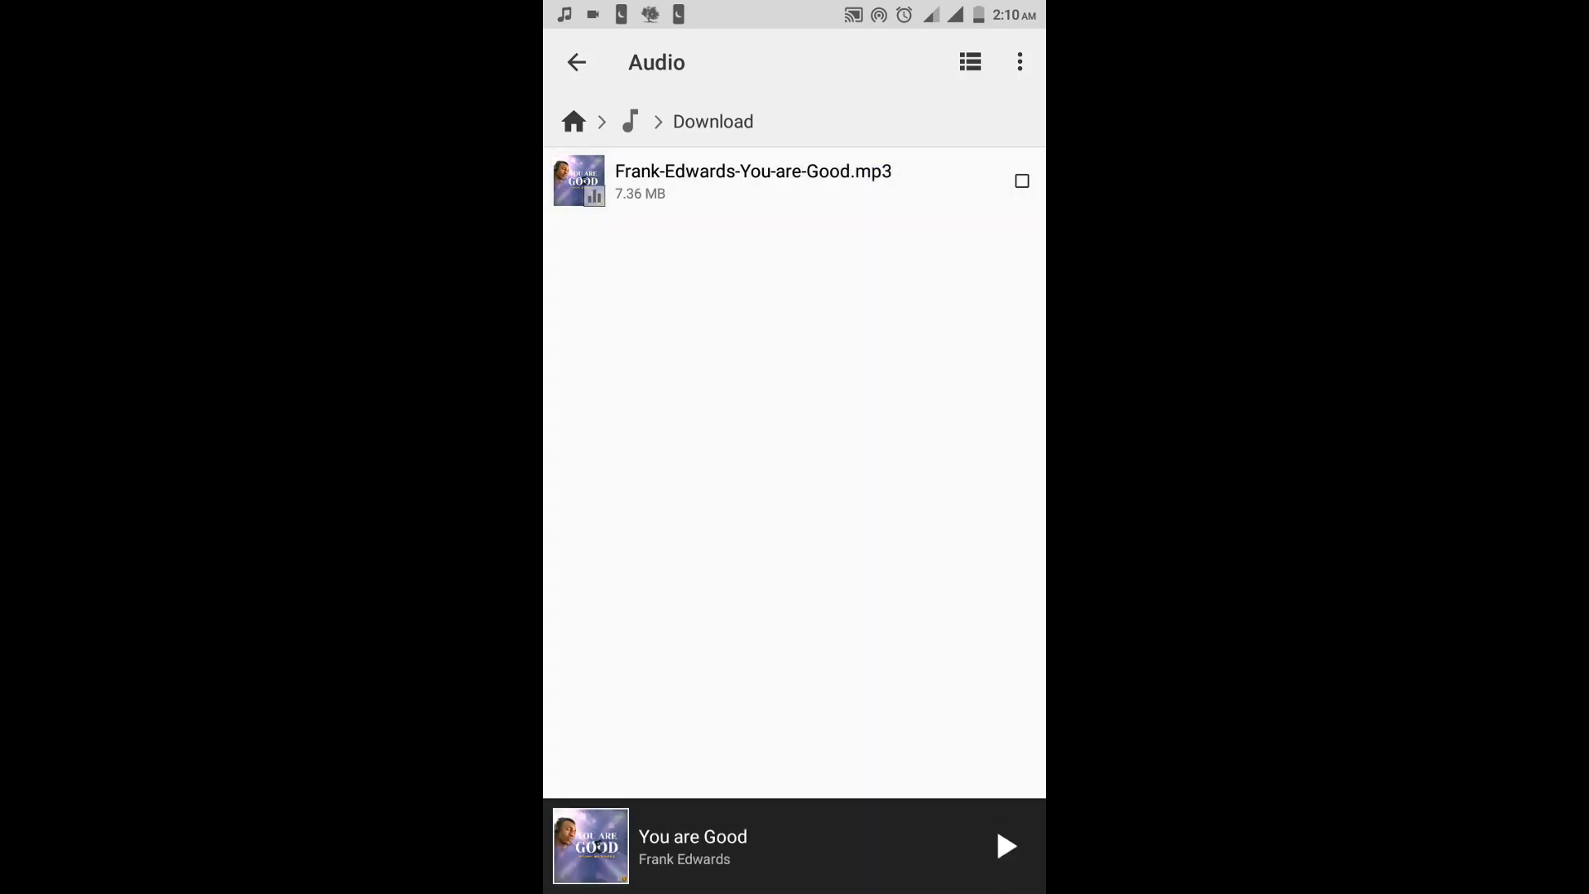
left_click(856, 172)
left_click(856, 173)
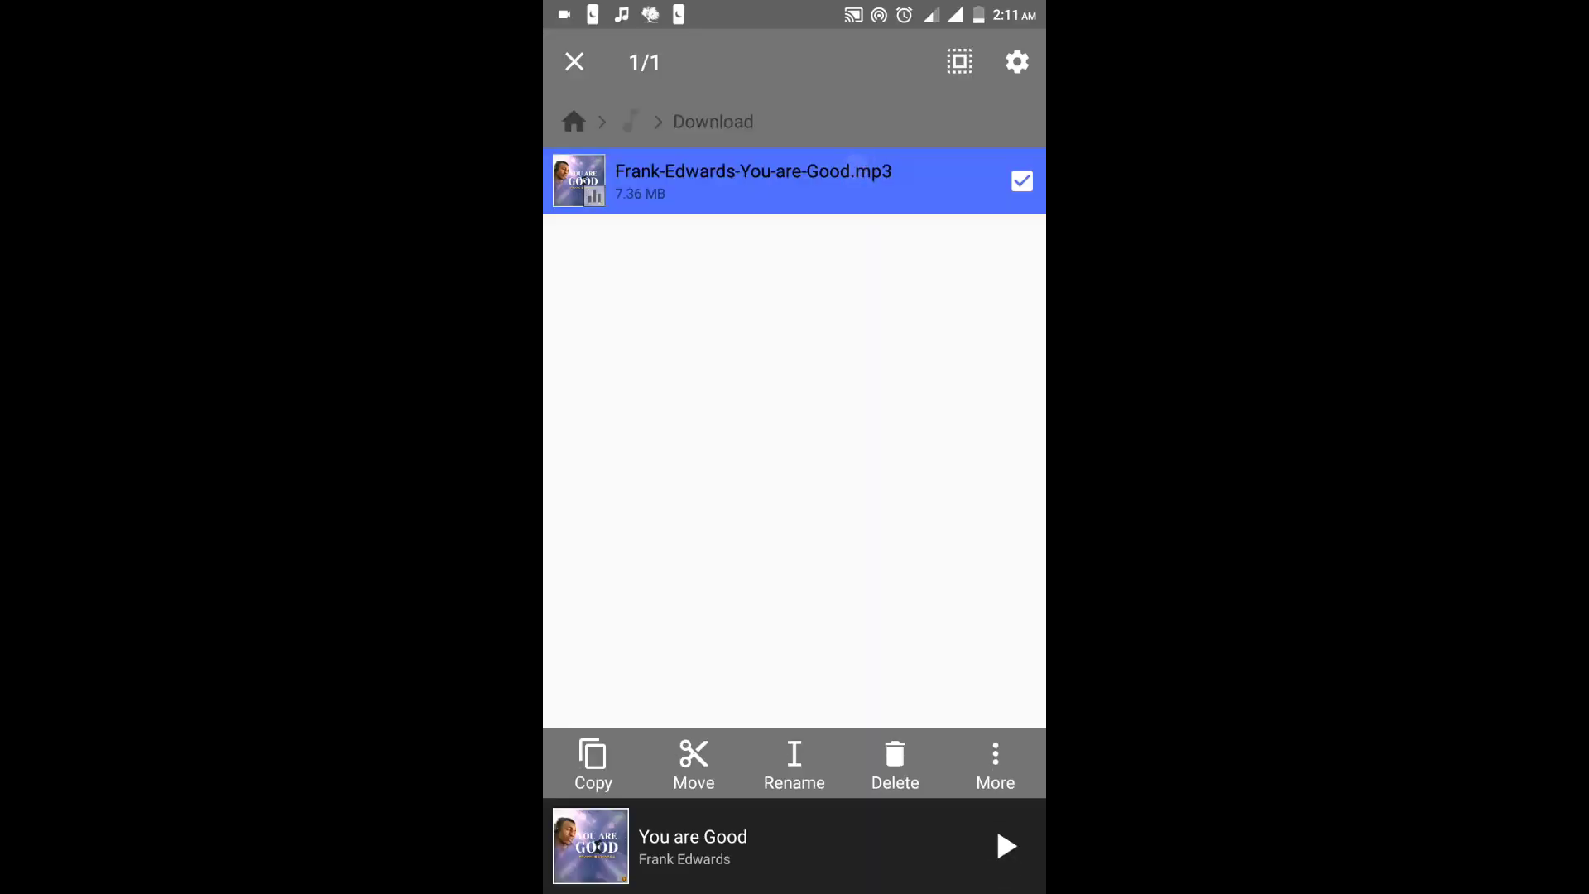
left_click(594, 768)
left_click(569, 89)
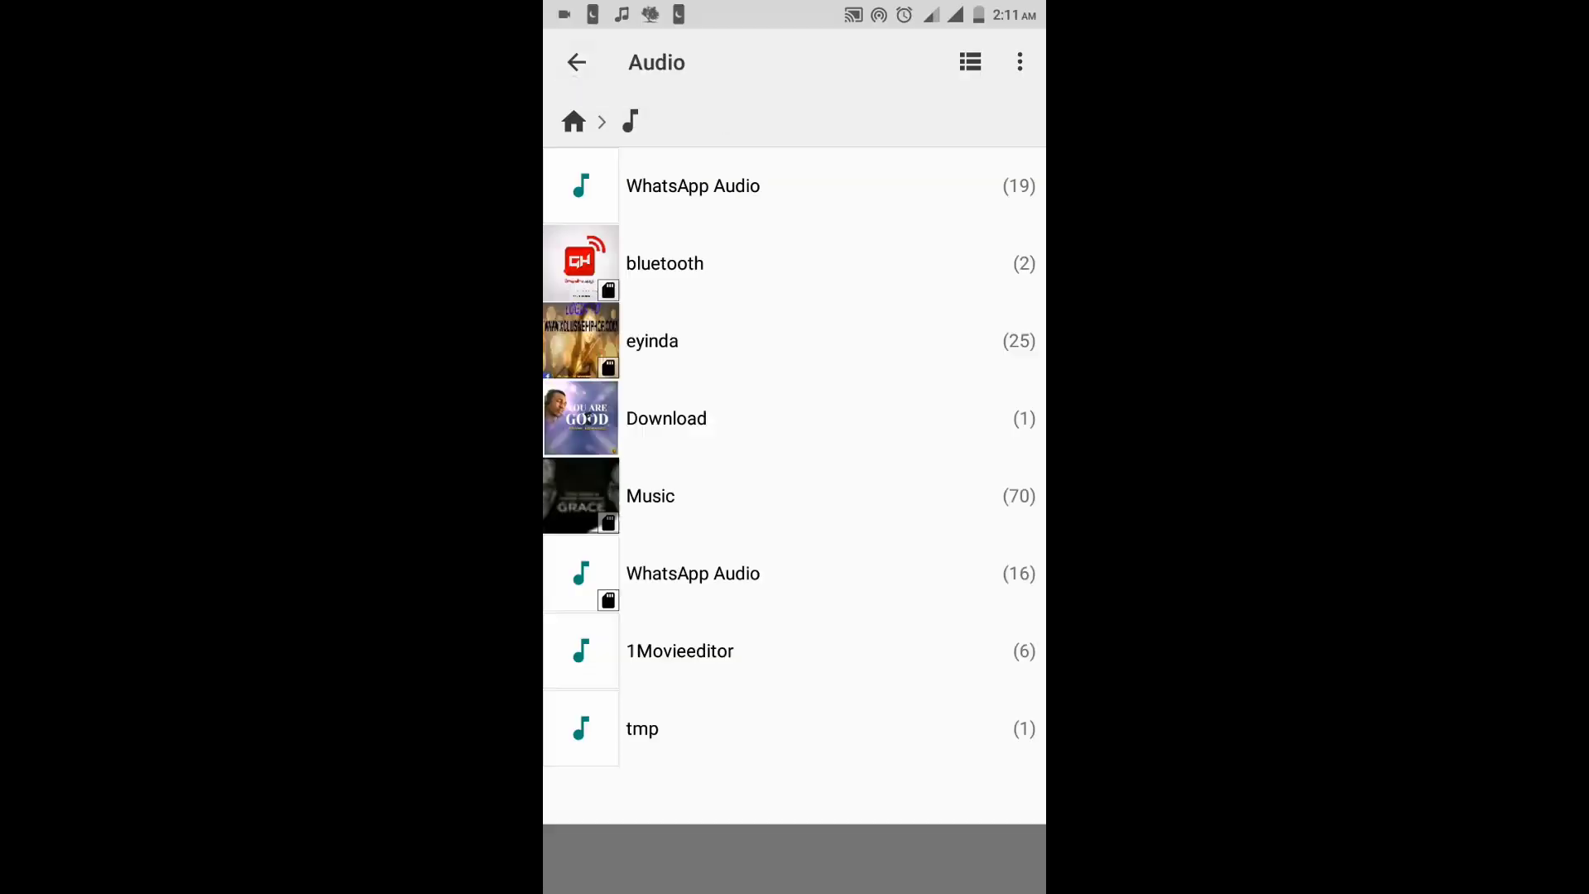
Paste Frank-Edwards-You-are-Good.mp3 into MyFiles on the 192.168.43.128 network share.
left_click(576, 63)
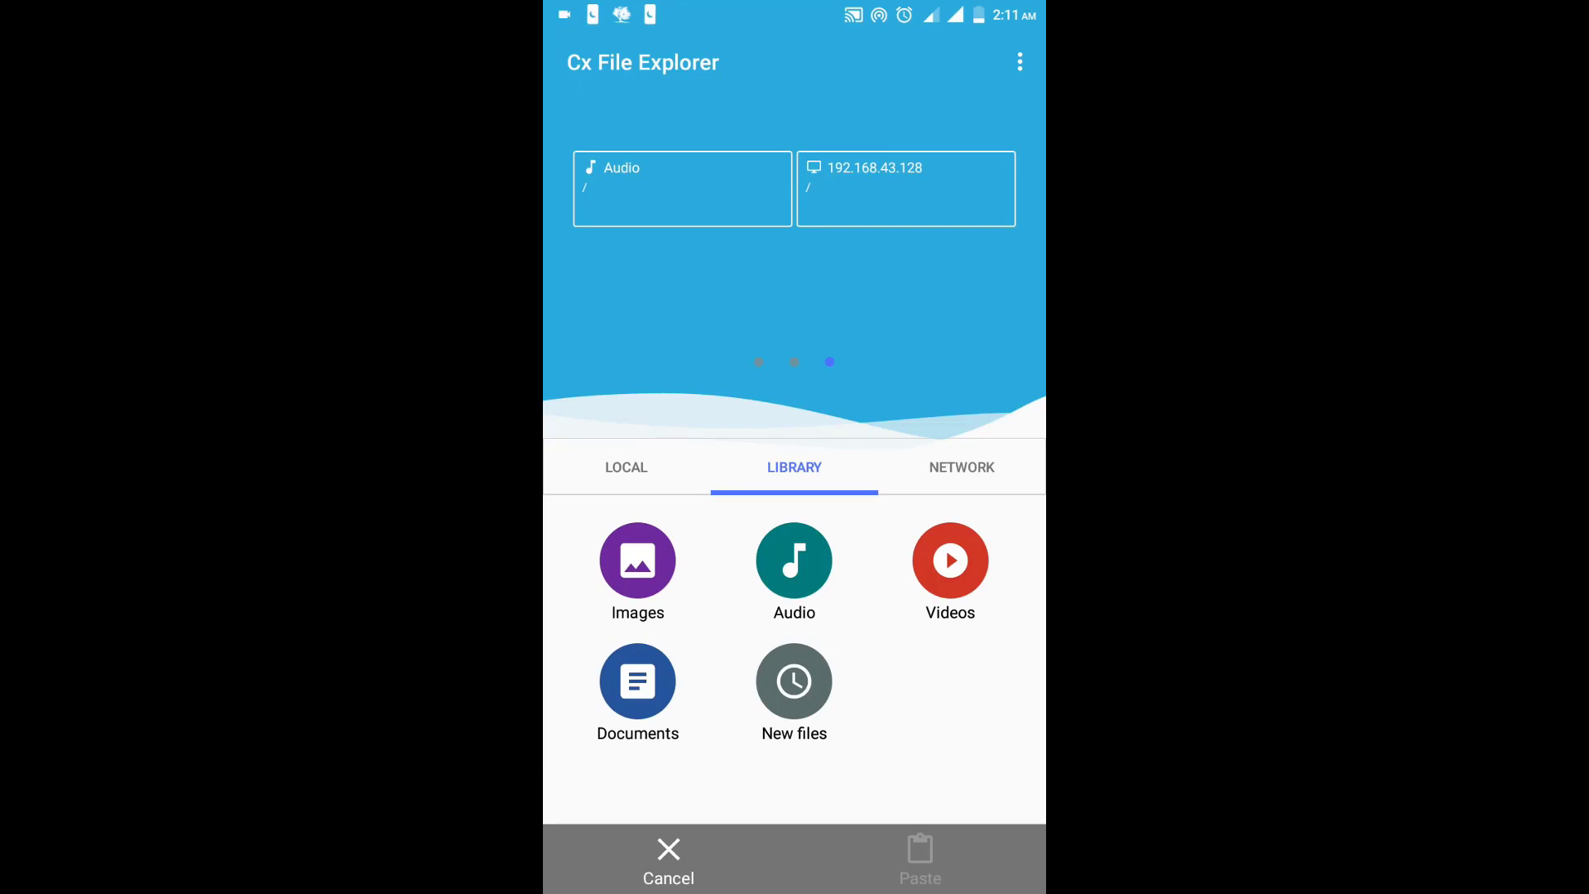
left_click(965, 473)
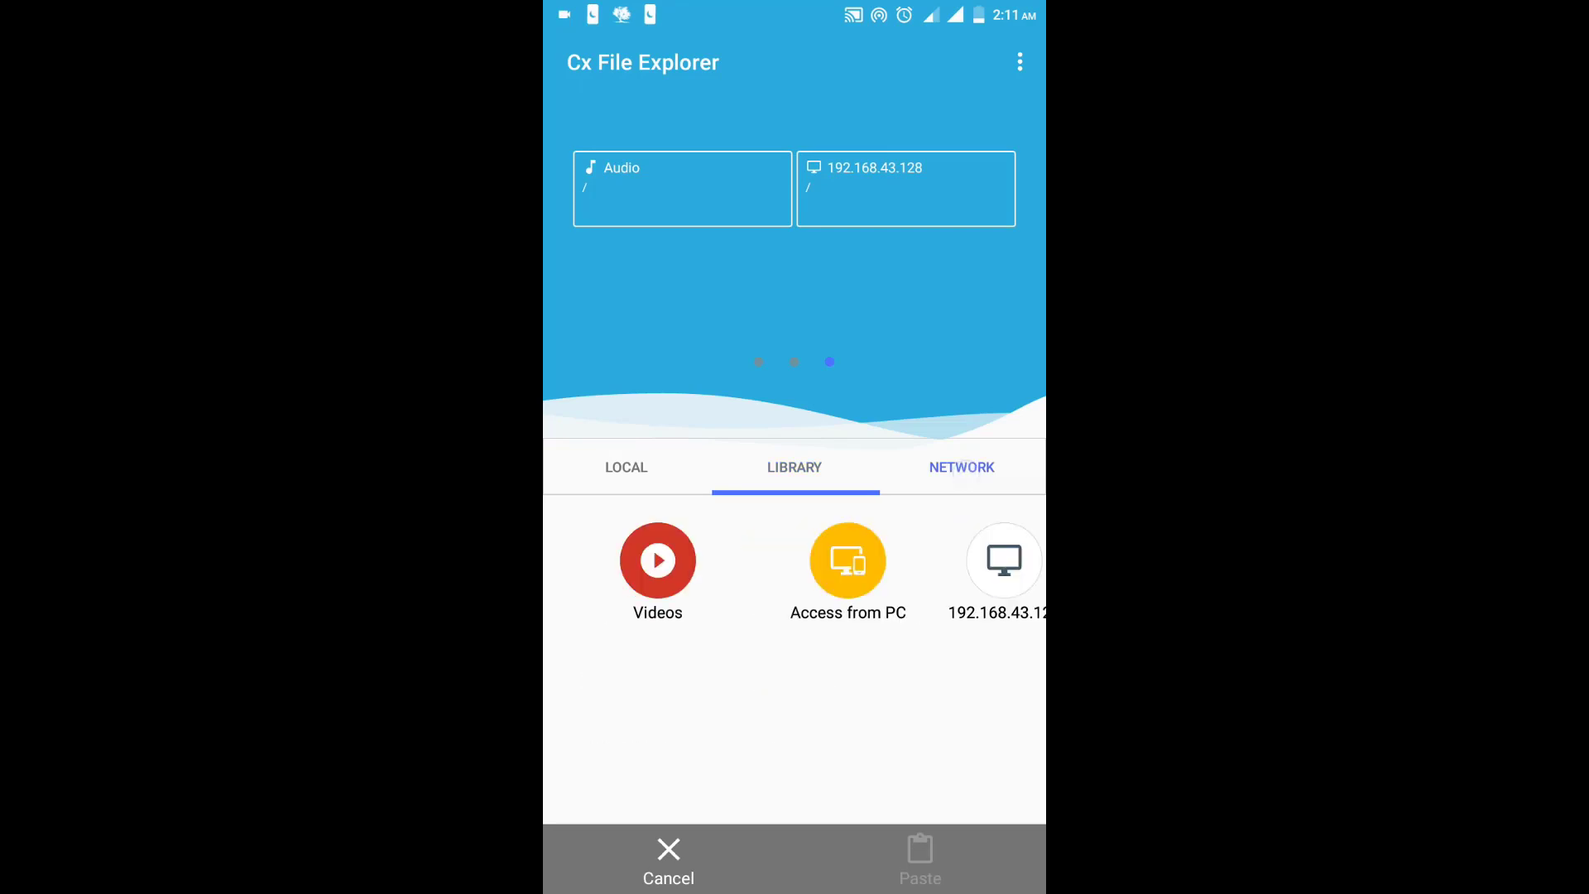
left_click(905, 187)
left_click(814, 174)
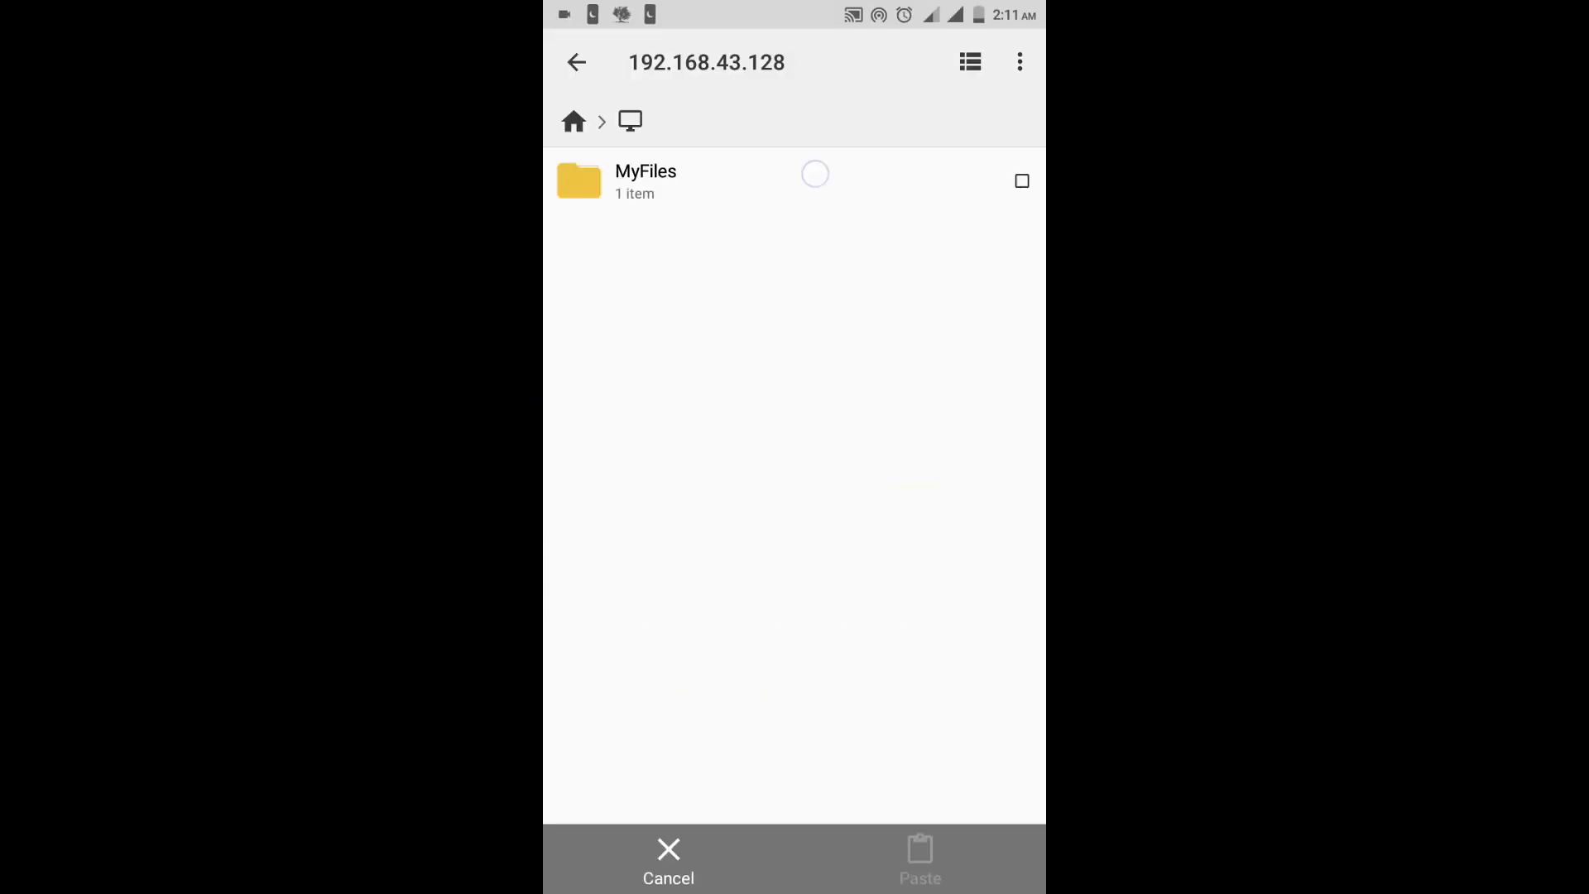
left_click(844, 372)
left_click(919, 872)
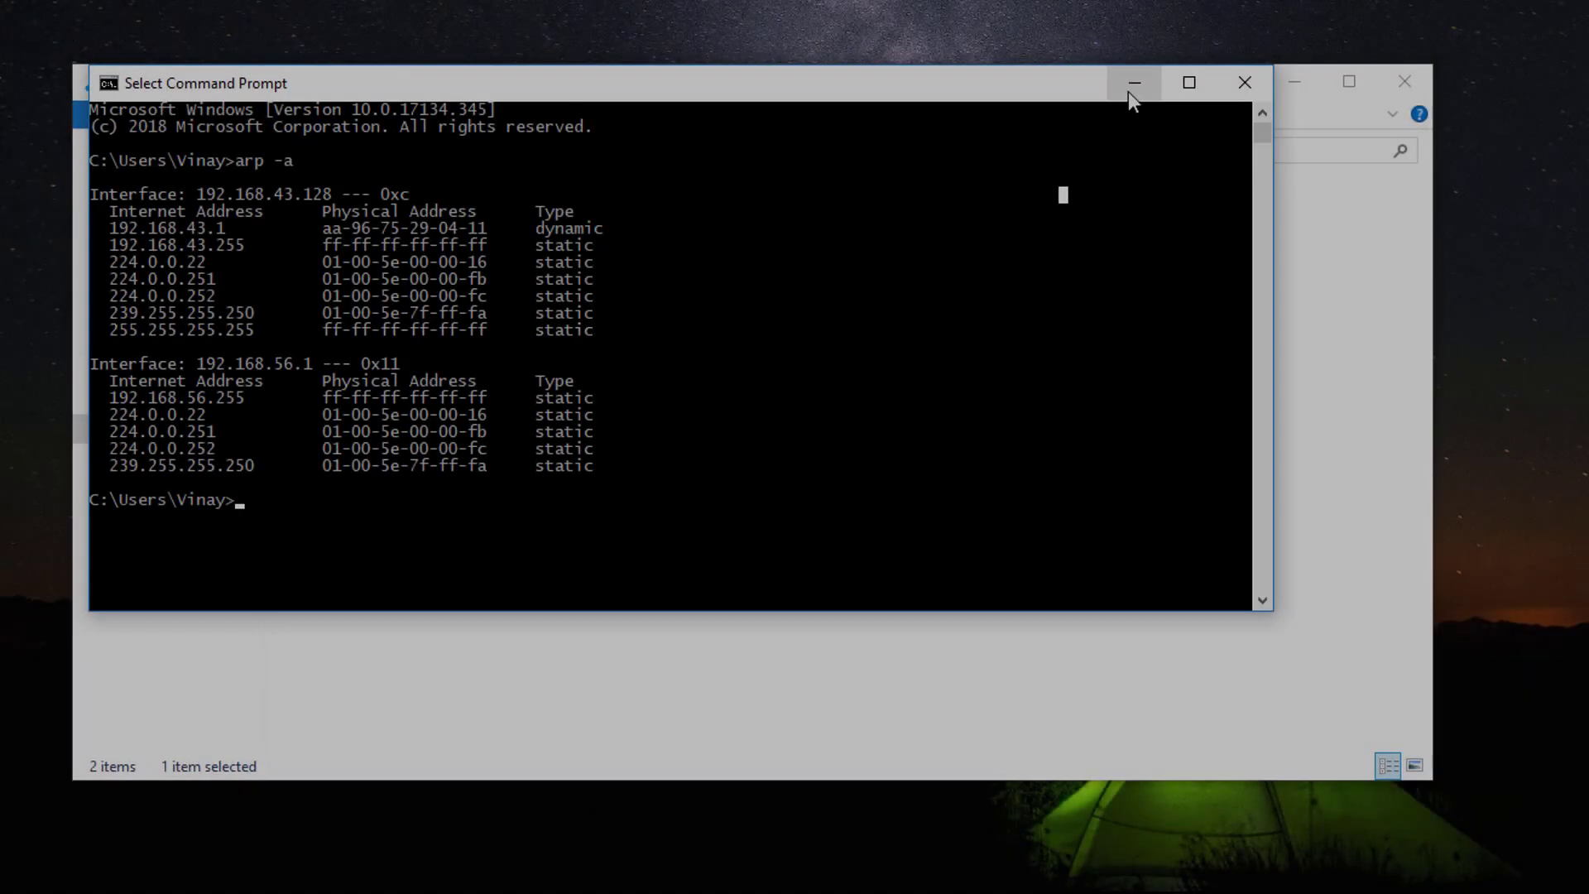
Minimize Command Prompt, open MyFiles under Music, and widen the Name column.
left_click(1133, 85)
left_click(928, 412)
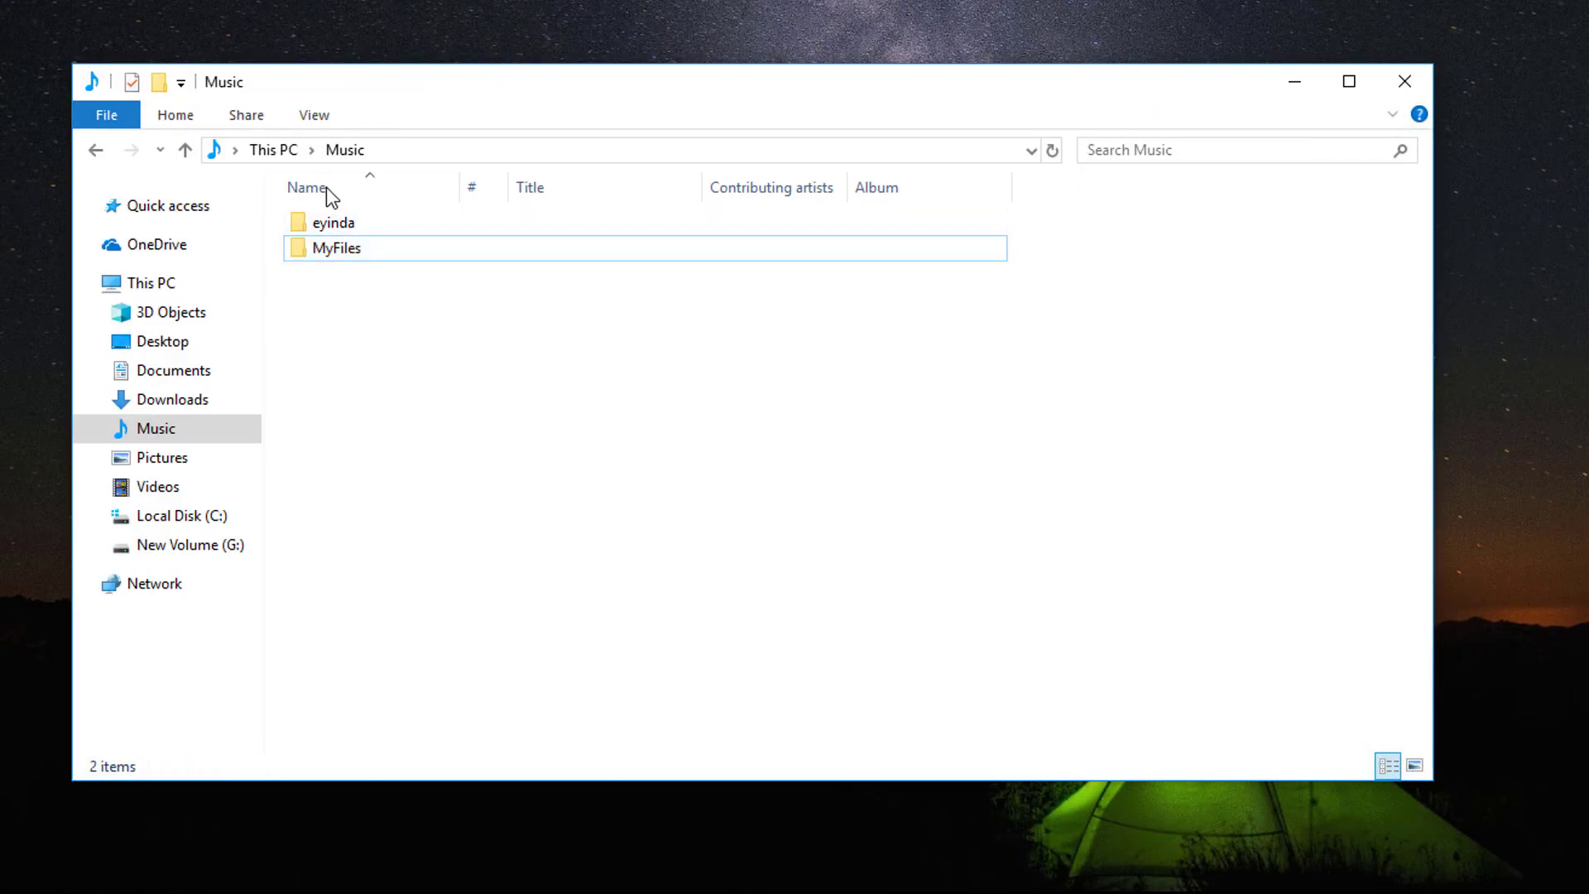
double_click(376, 254)
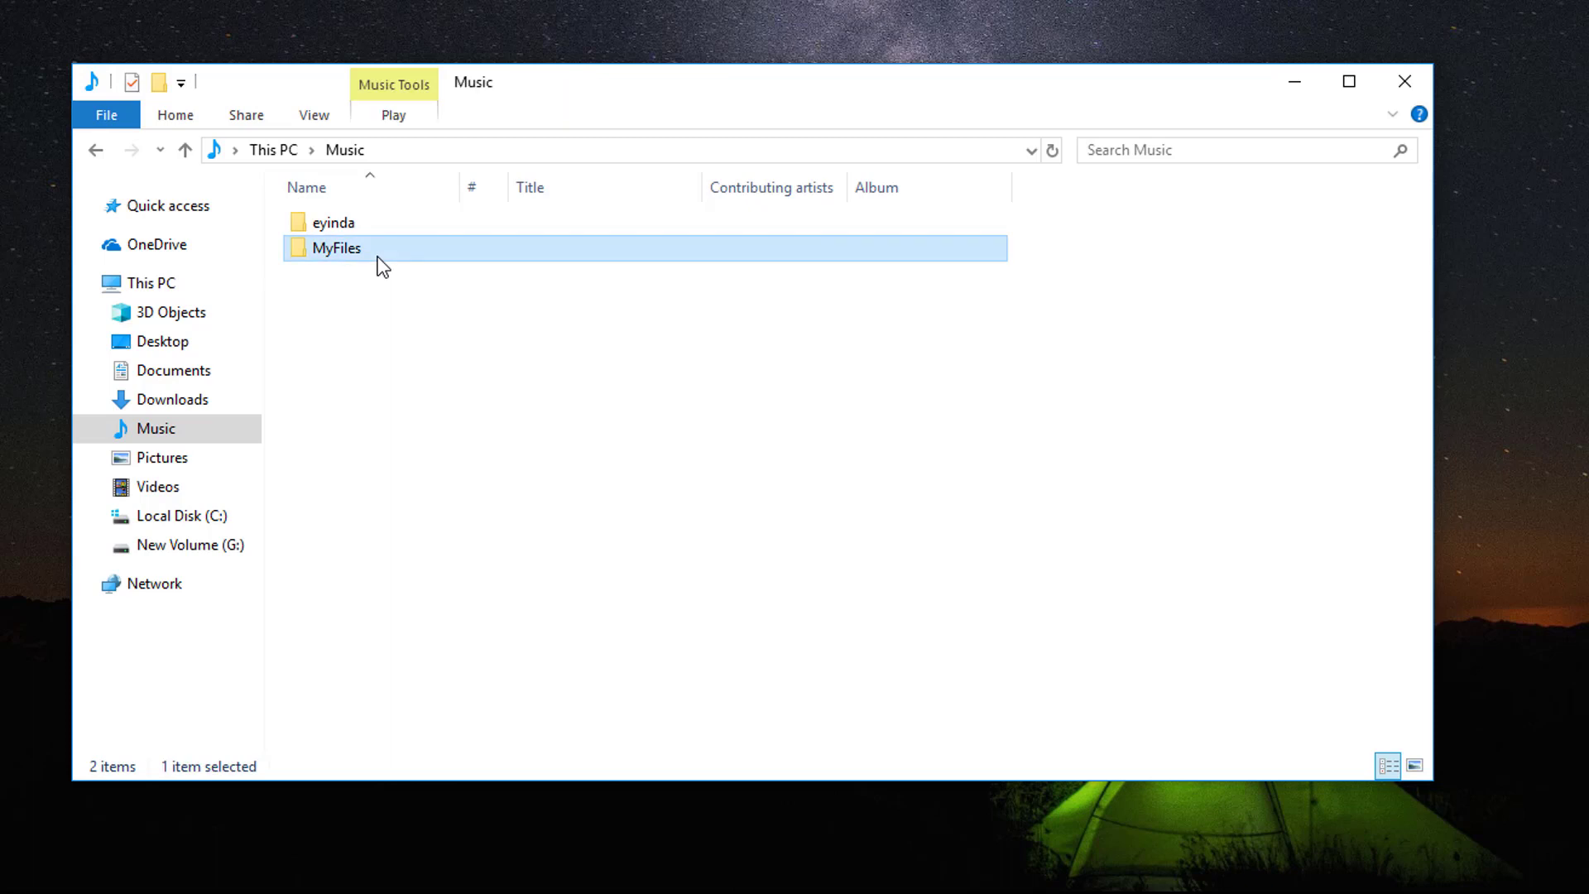
double_click(462, 188)
Select the 'from mobile' folder and the Frank Edwards song to inspect them.
left_click(506, 224)
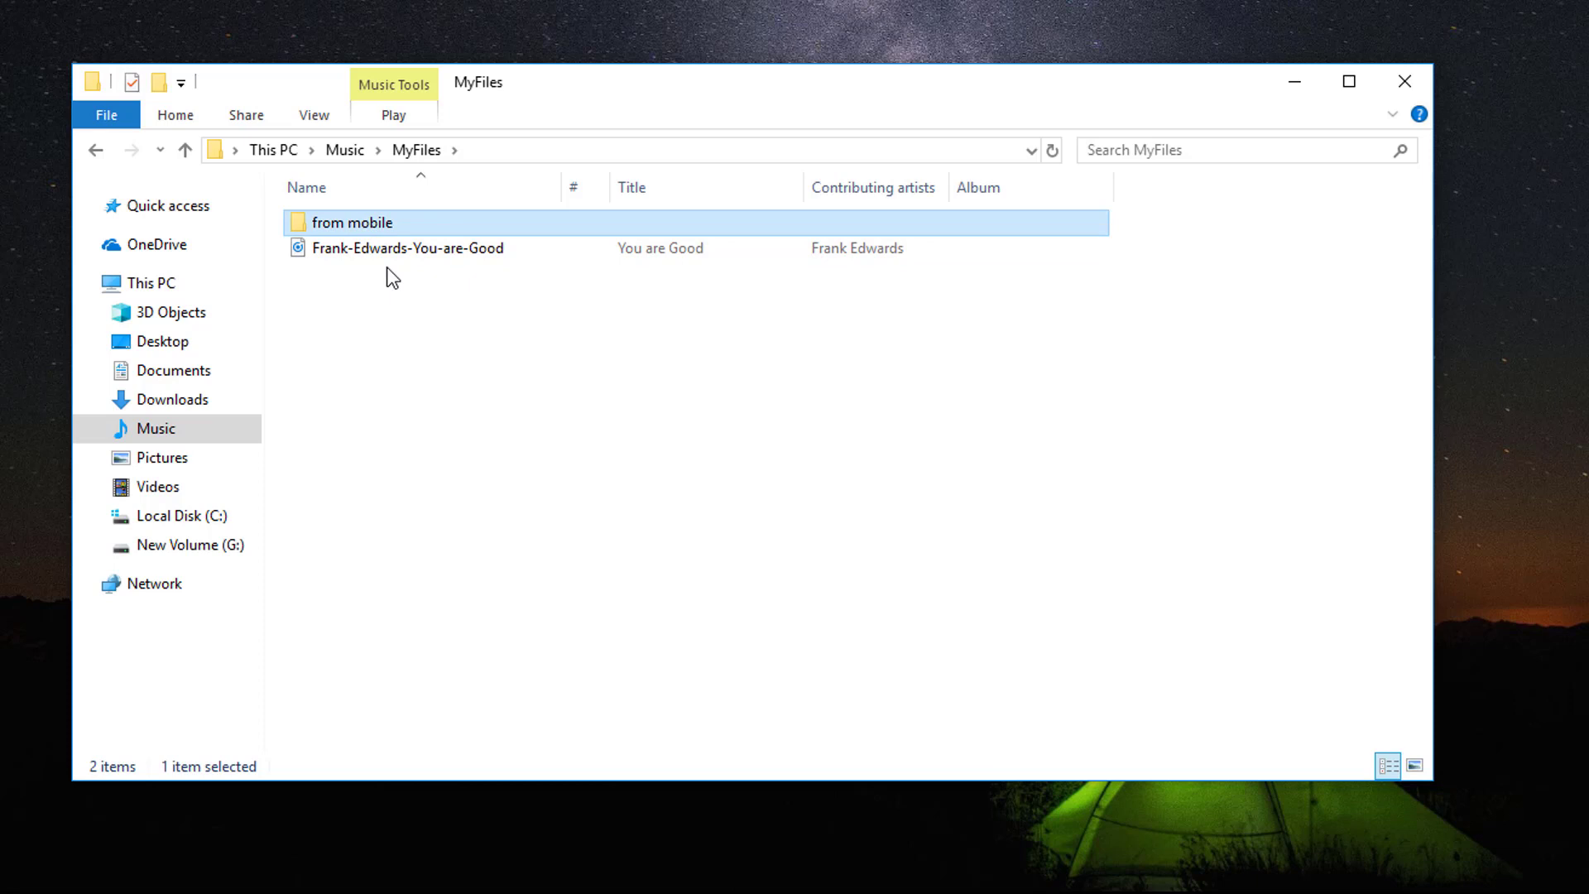
left_click(398, 256)
left_click(405, 298)
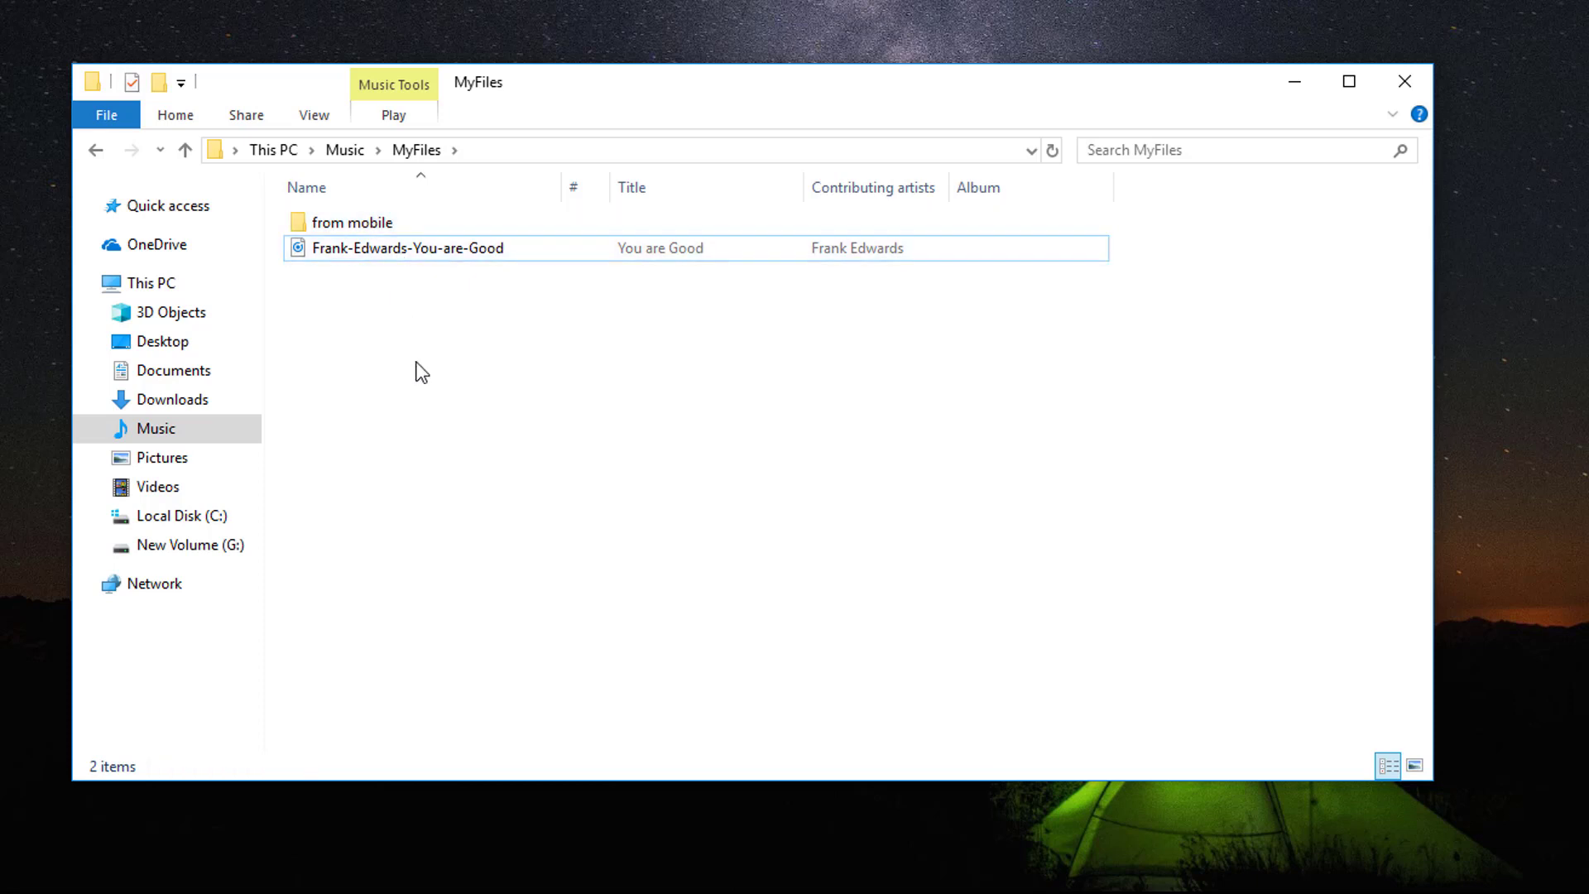
left_click_drag(416, 371, 408, 177)
left_click(473, 399)
left_click_drag(531, 83, 568, 78)
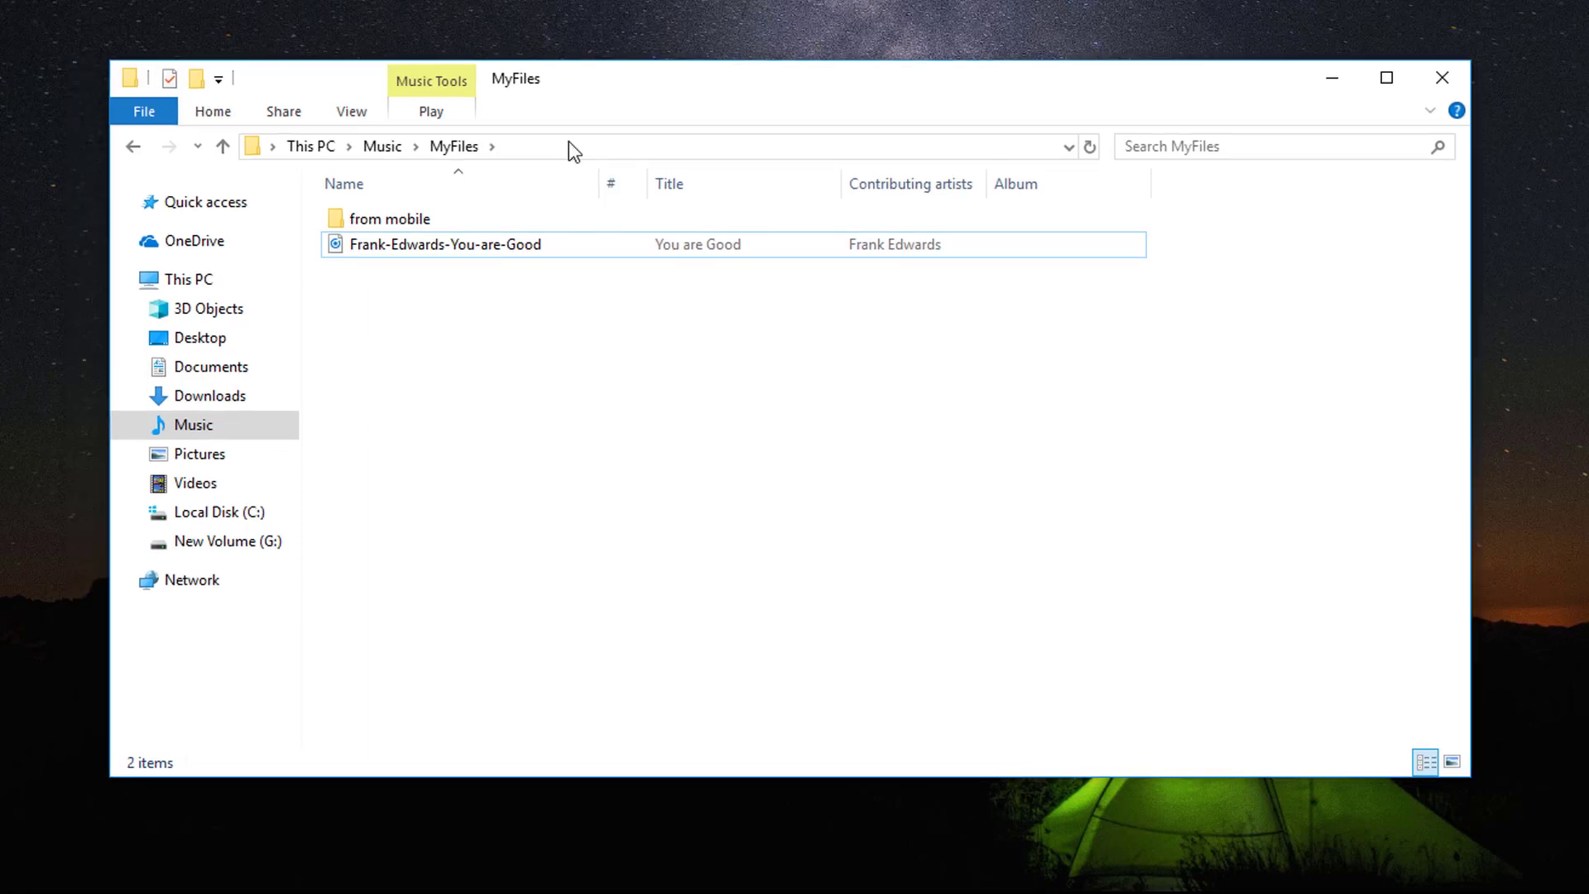